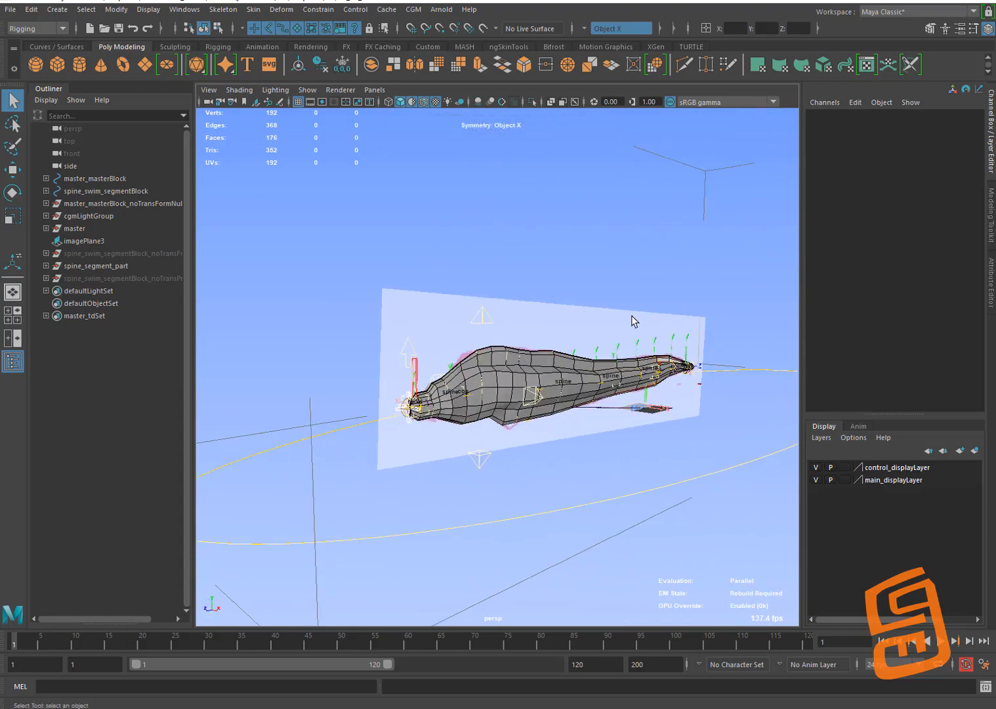
Bring up the cgmScene file browser and look through the bat asset's rig files
middle_click_drag(619, 323, 612, 330, "alt")
mouse_move(612, 330)
left_mouse_down("alt")
mouse_move(598, 325)
mouse_move(694, 336)
mouse_move(650, 334)
mouse_move(605, 306)
mouse_move(622, 313)
mouse_move(587, 345)
mouse_move(602, 329)
left_mouse_up("alt")
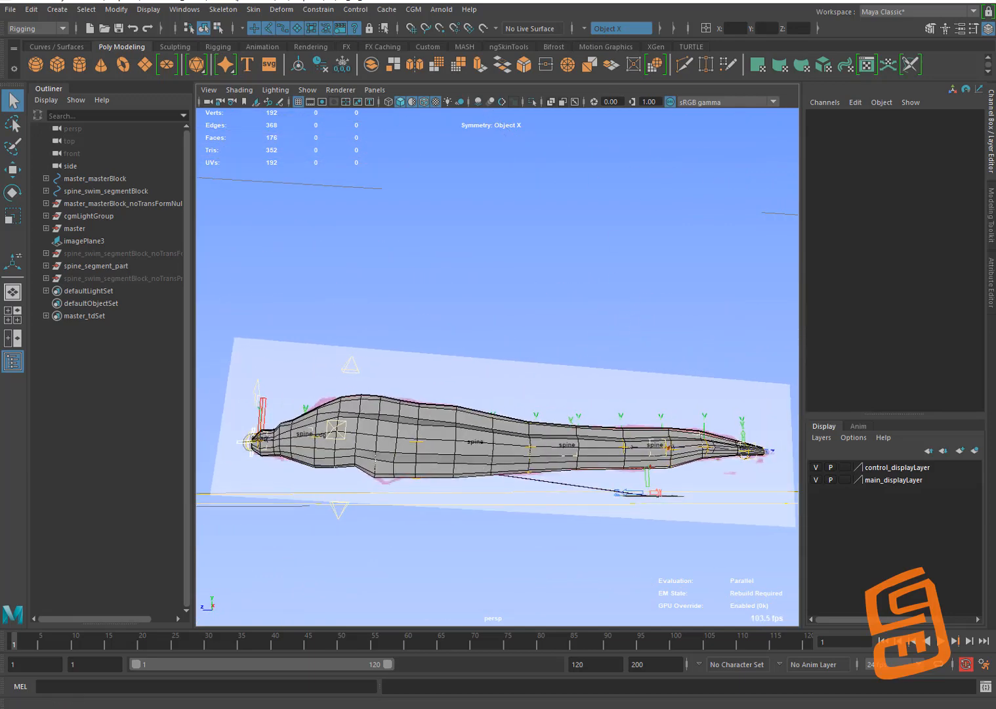
left_click_drag(407, 1, 332, 161)
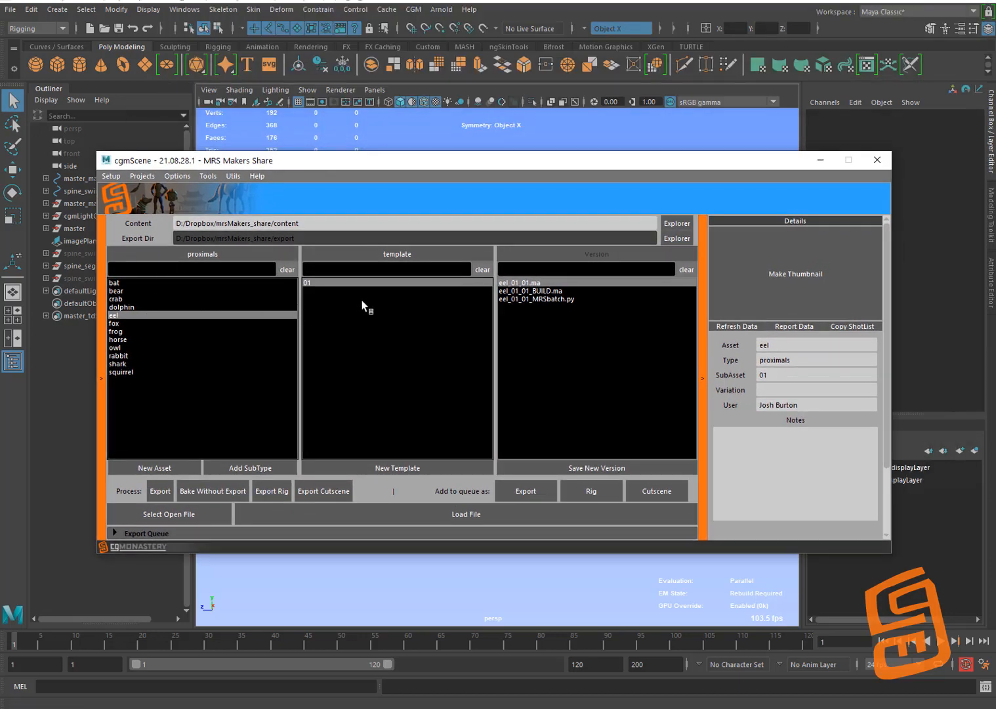
left_click(534, 292)
left_click(194, 282)
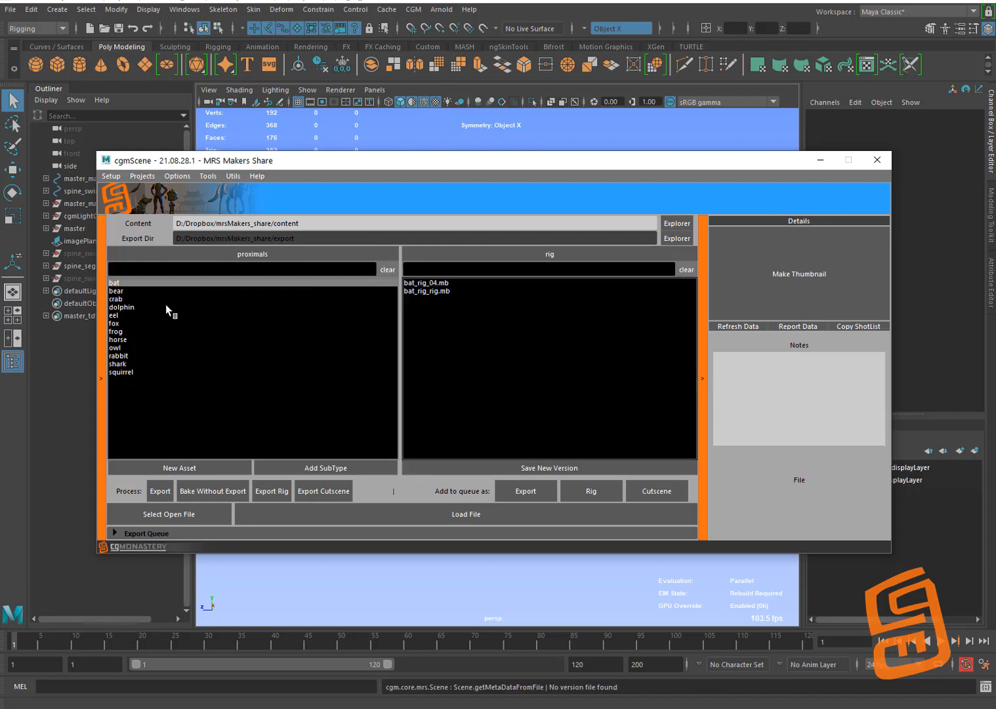
left_click(428, 291)
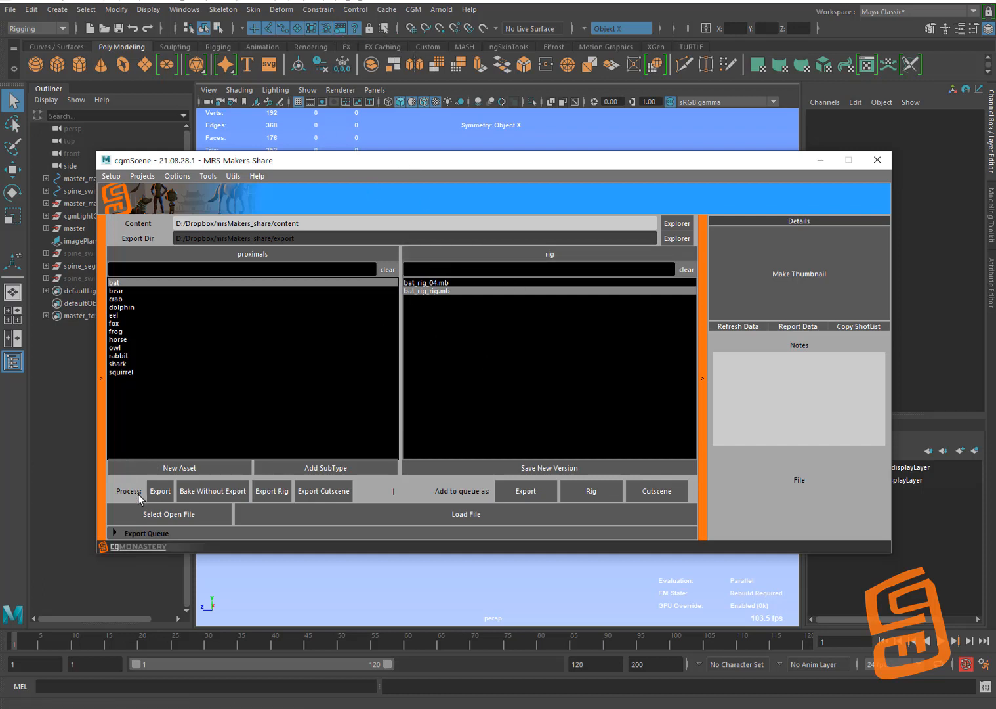
Reselect the open eel template file, save it as a new version and make a thumbnail for it
left_click(140, 516)
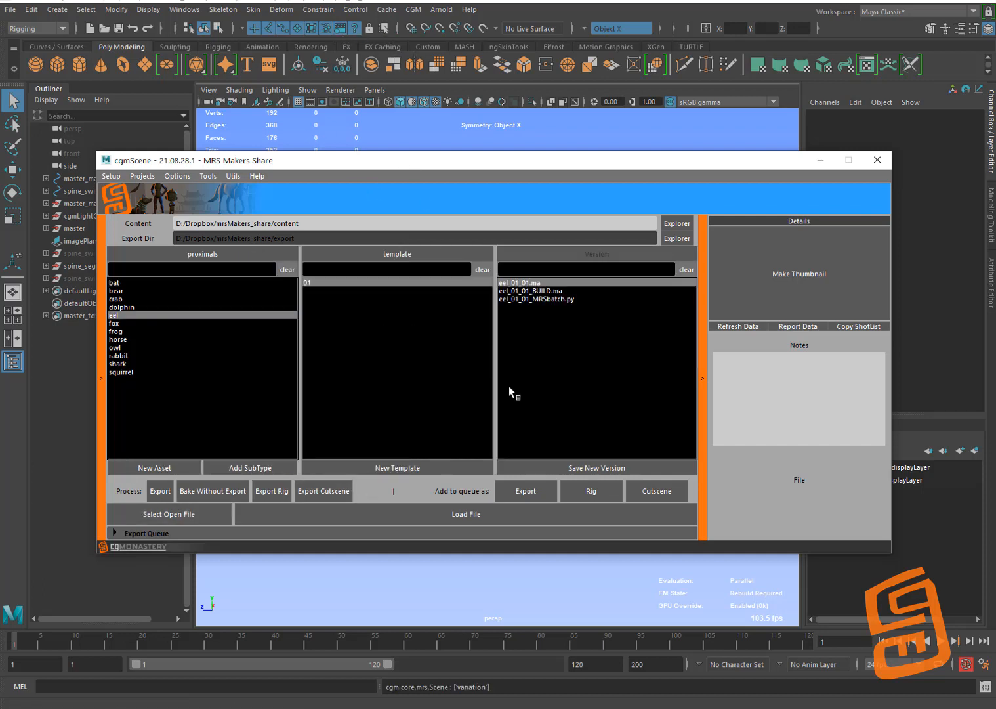
left_click(534, 460)
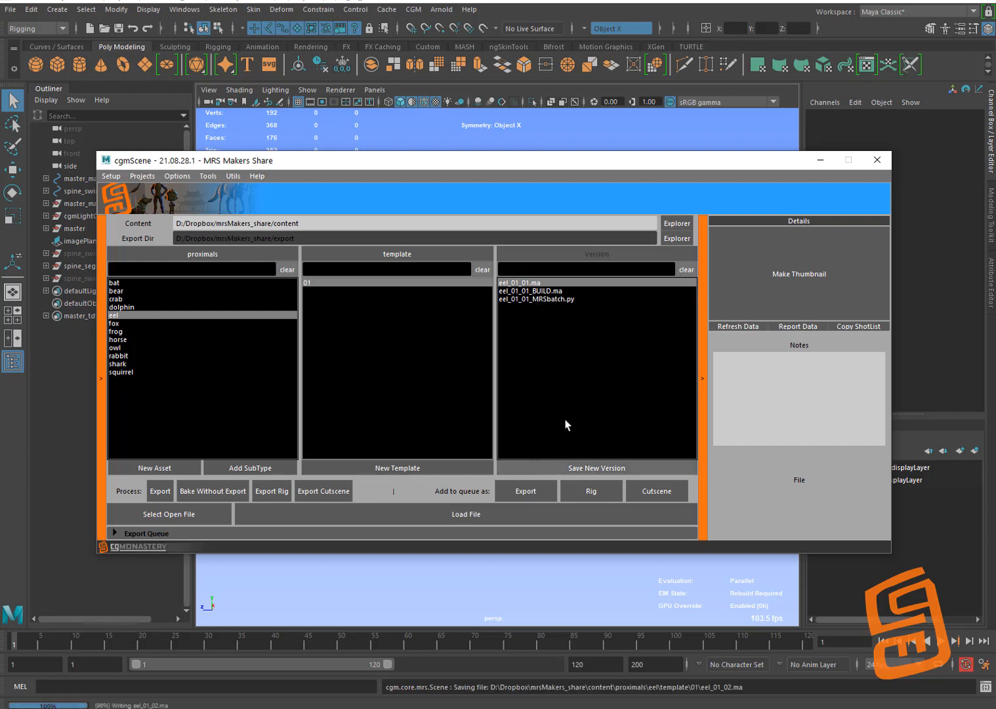
left_click(764, 306)
Recapture the new eel version's thumbnail from a different view angle, refresh its details and put the file browser away
left_click_drag(569, 161, 568, 271)
middle_click_drag(563, 246, 571, 169, "alt")
left_click_drag(571, 169, 634, 266, "alt")
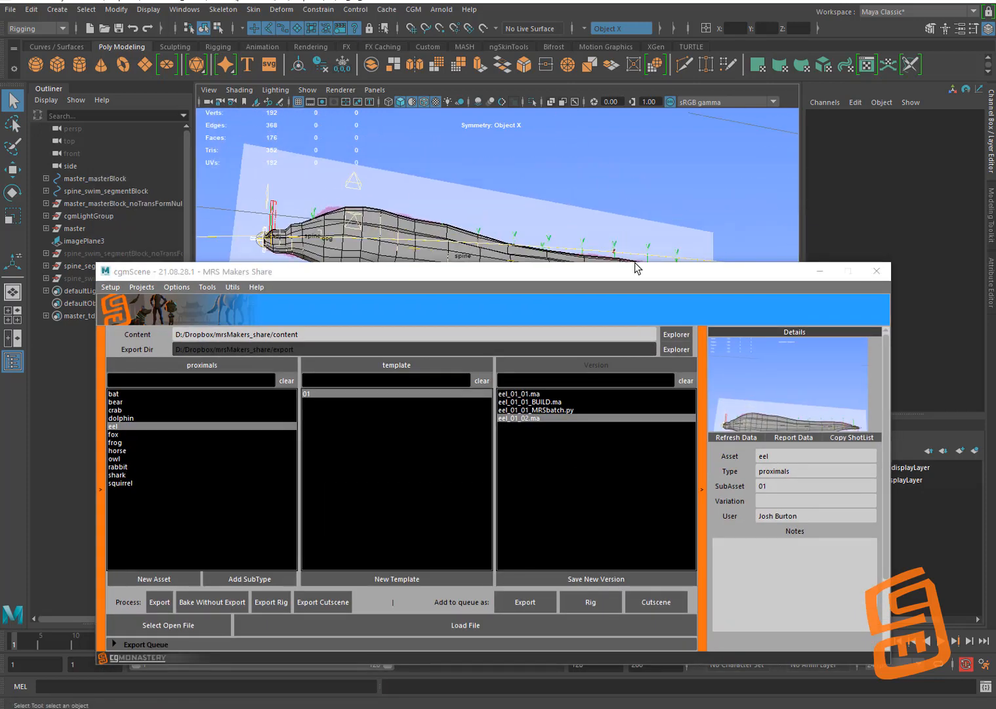
left_click(812, 356)
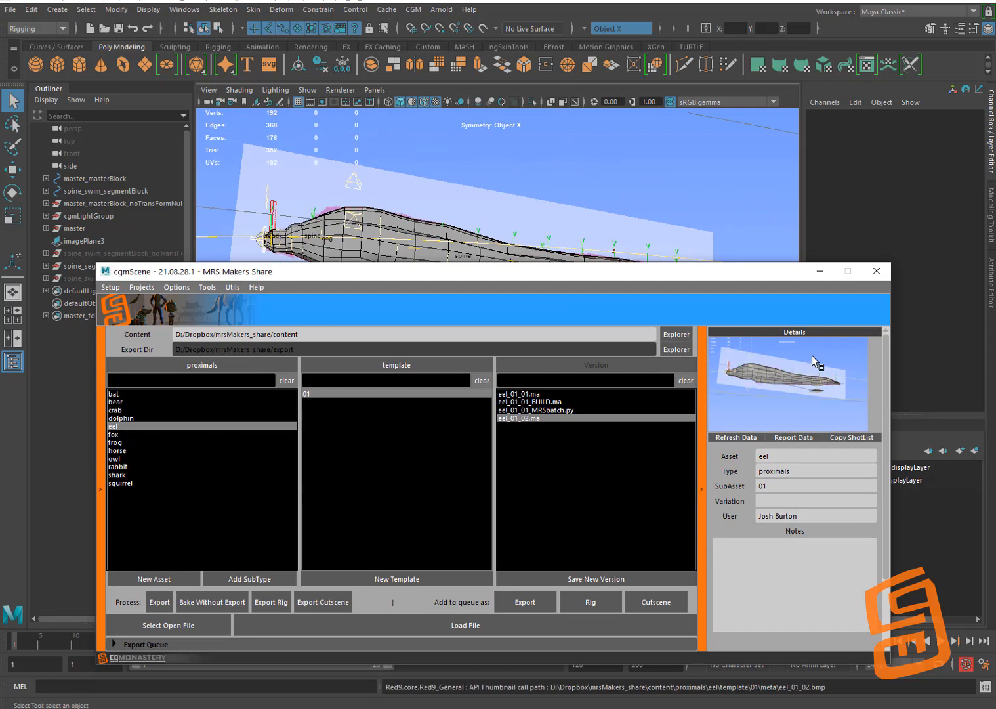
left_click(747, 439)
mouse_move(886, 433)
left_mouse_down()
mouse_move(888, 481)
mouse_move(883, 433)
left_mouse_up()
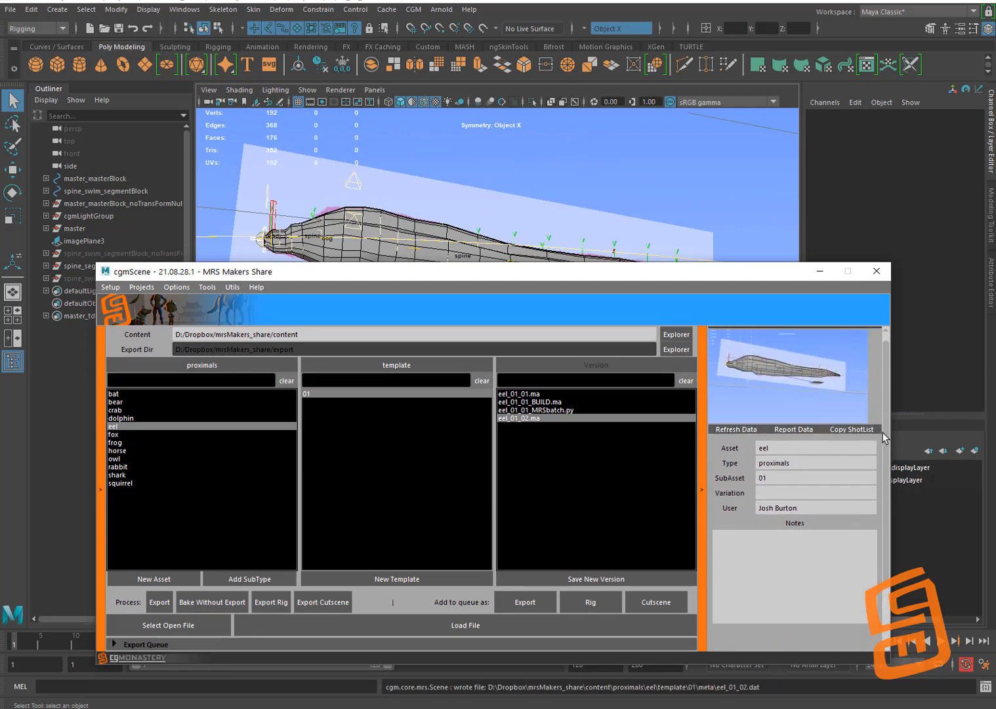
left_click_drag(593, 278, 595, 250)
left_click(820, 244)
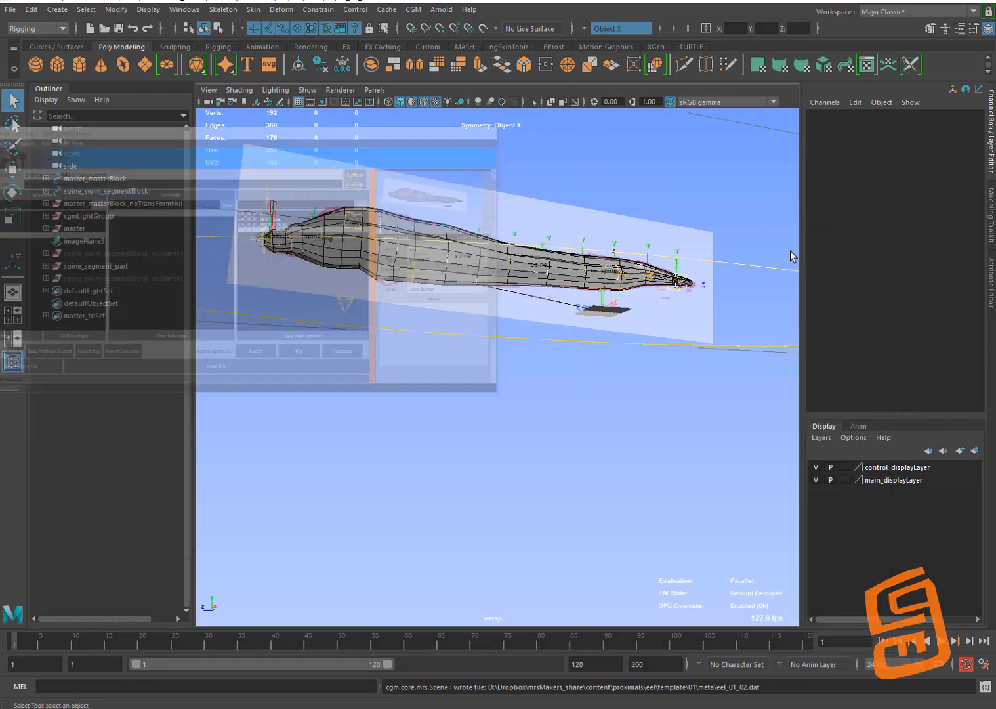
Bring up mrsBuilder and select the spine segment block in the scene
left_click_drag(603, 430, 551, 357, "alt")
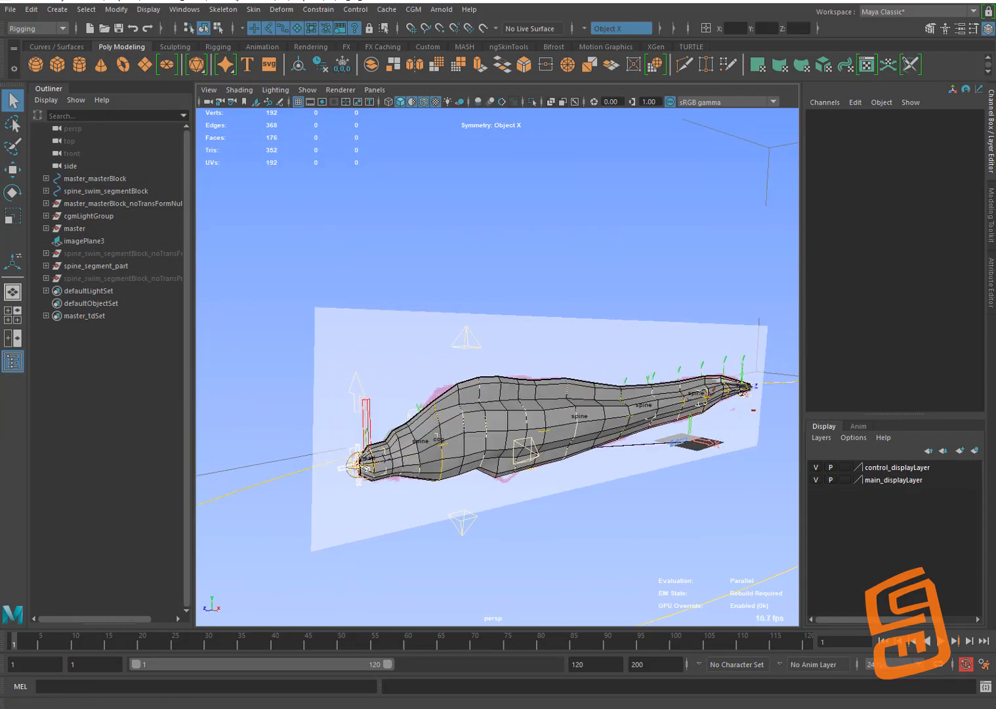
left_click_drag(3, 0, 200, 230)
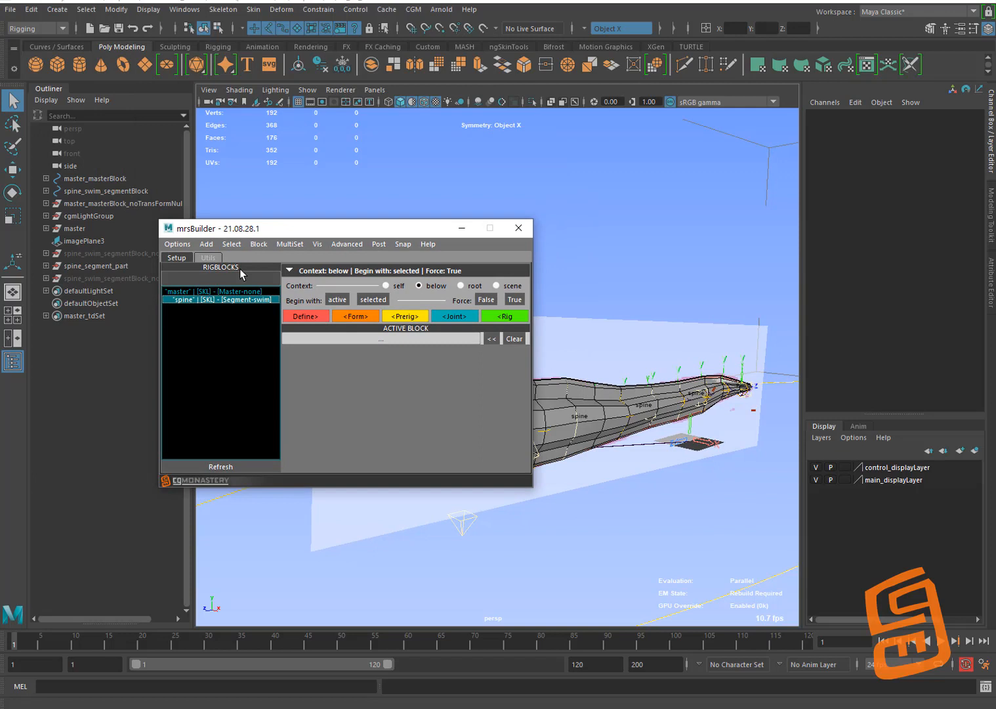
left_click(254, 244)
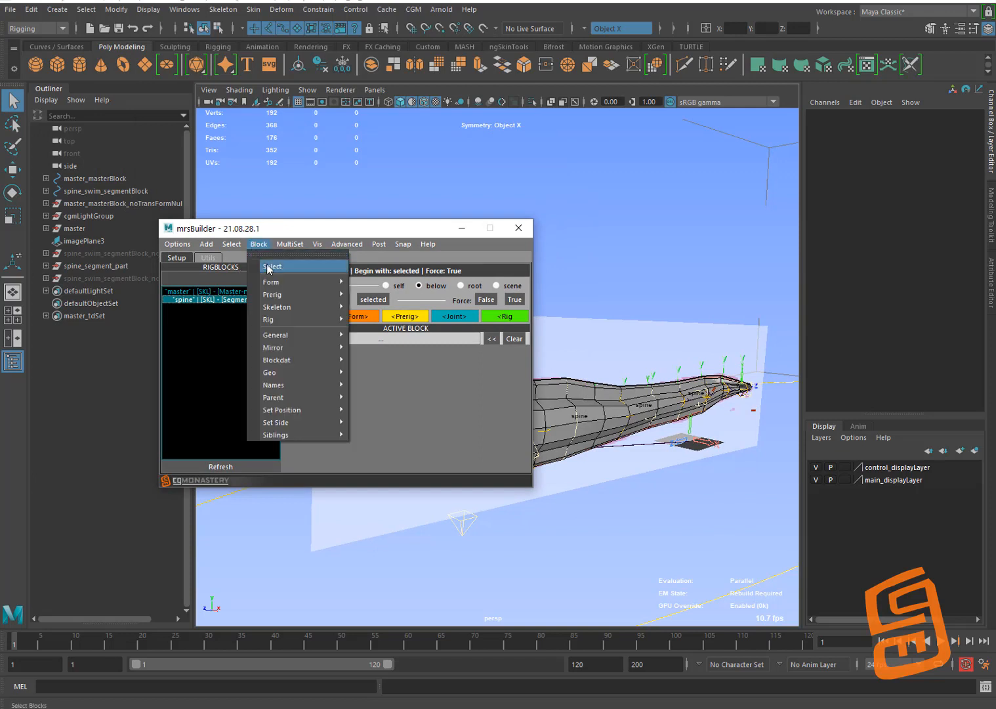
left_click(269, 270)
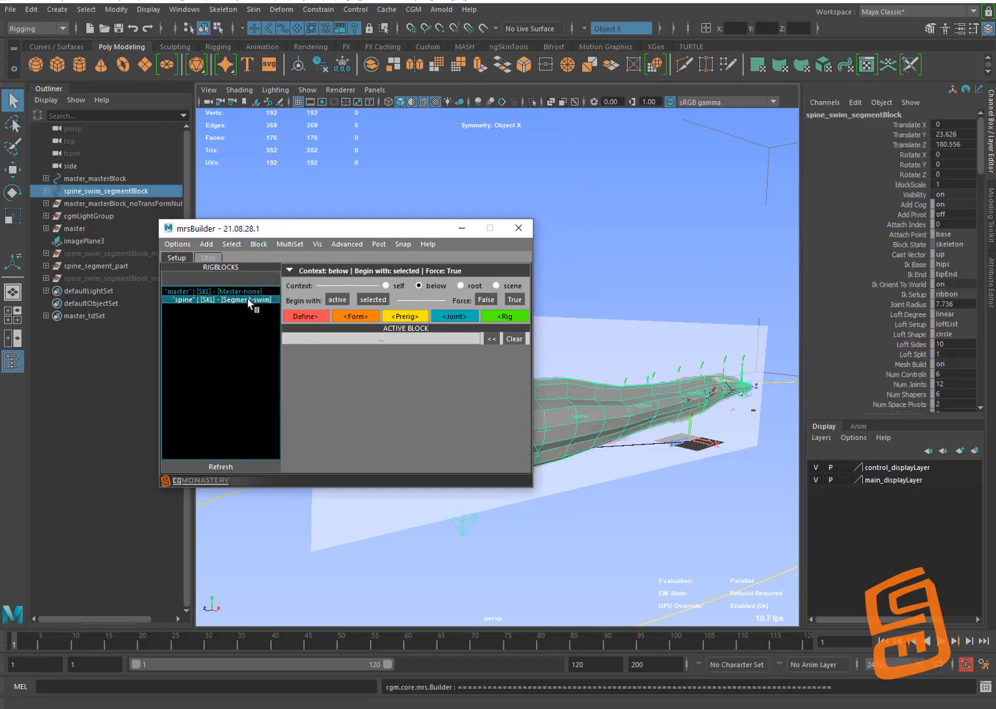
Review the spine block's build attributes and the options available for Special Swim
scroll(912, 309, "down", 10)
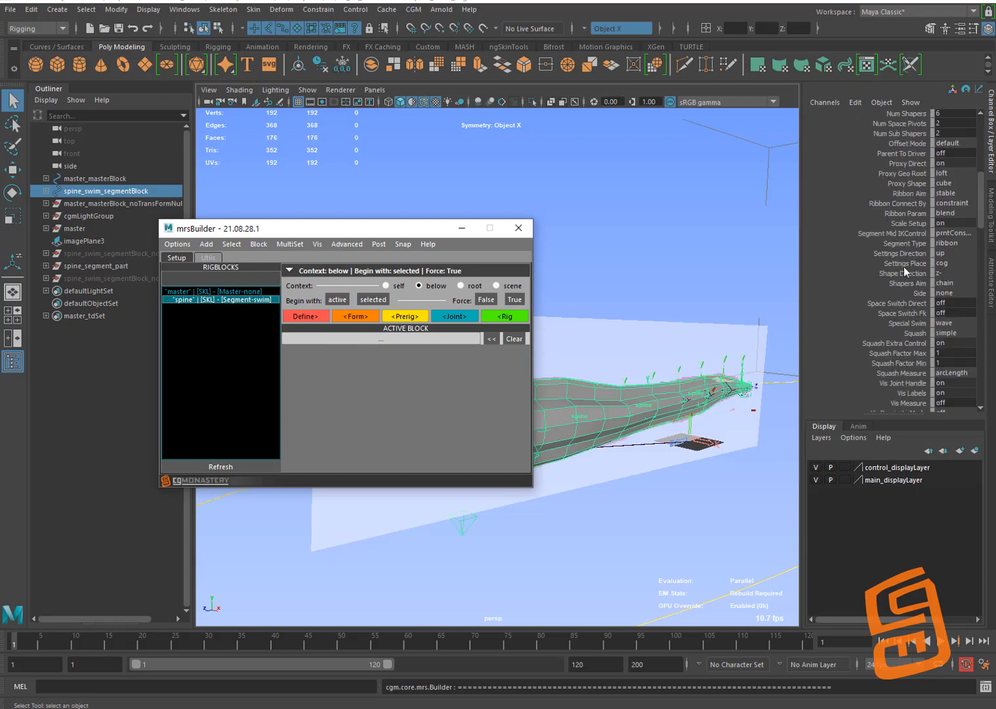
scroll(903, 267, "down", 10)
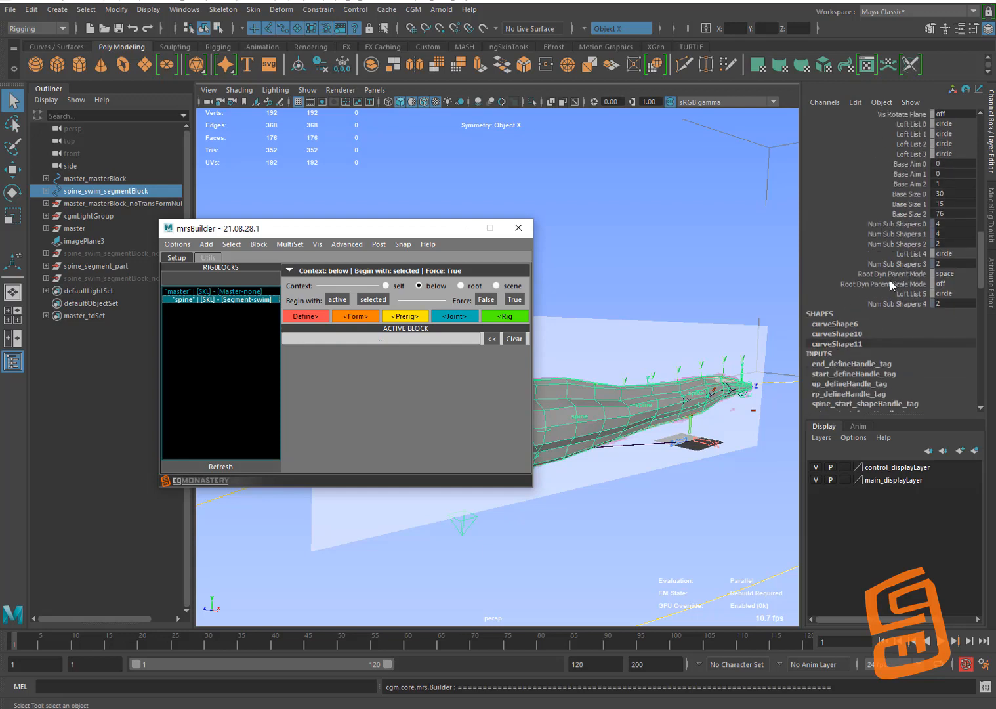
scroll(888, 275, "up", 3)
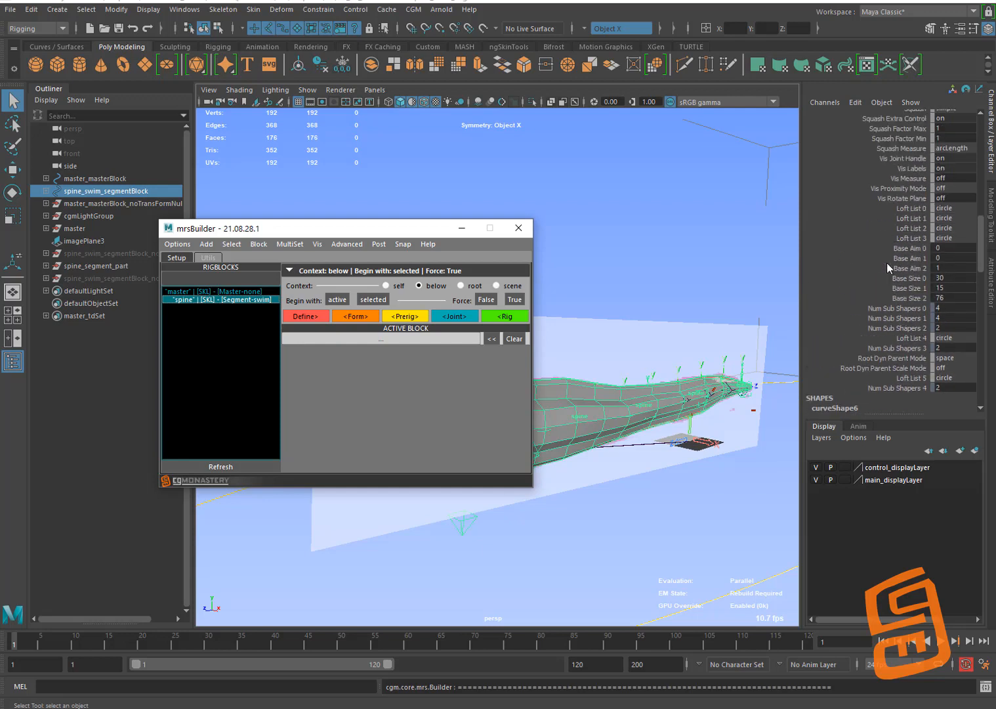
scroll(889, 267, "up", 2)
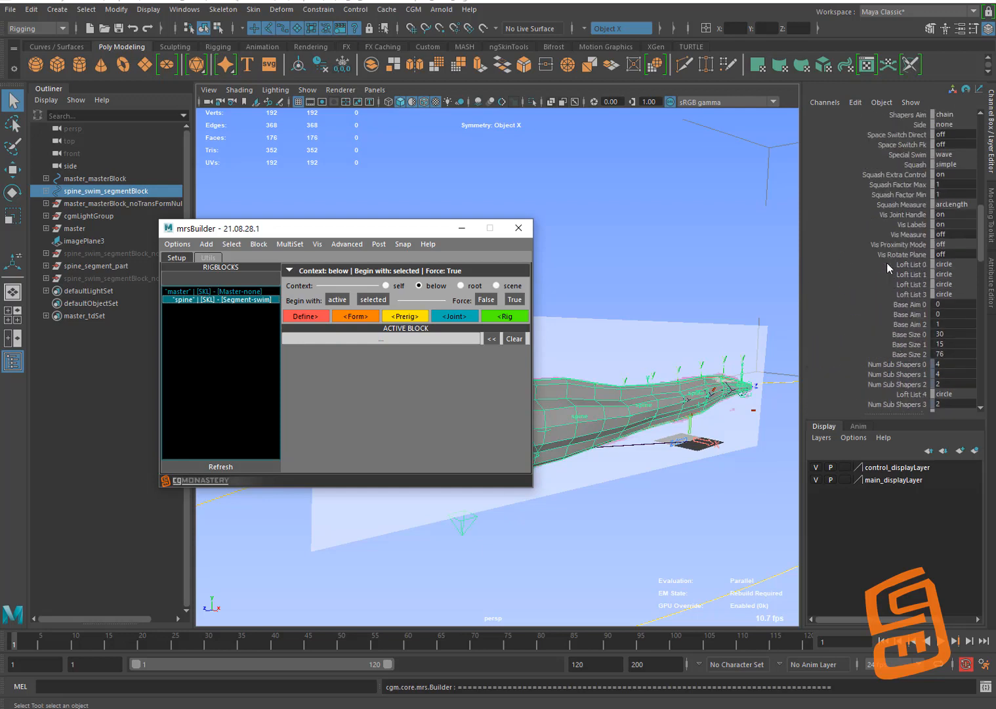
left_click(955, 154)
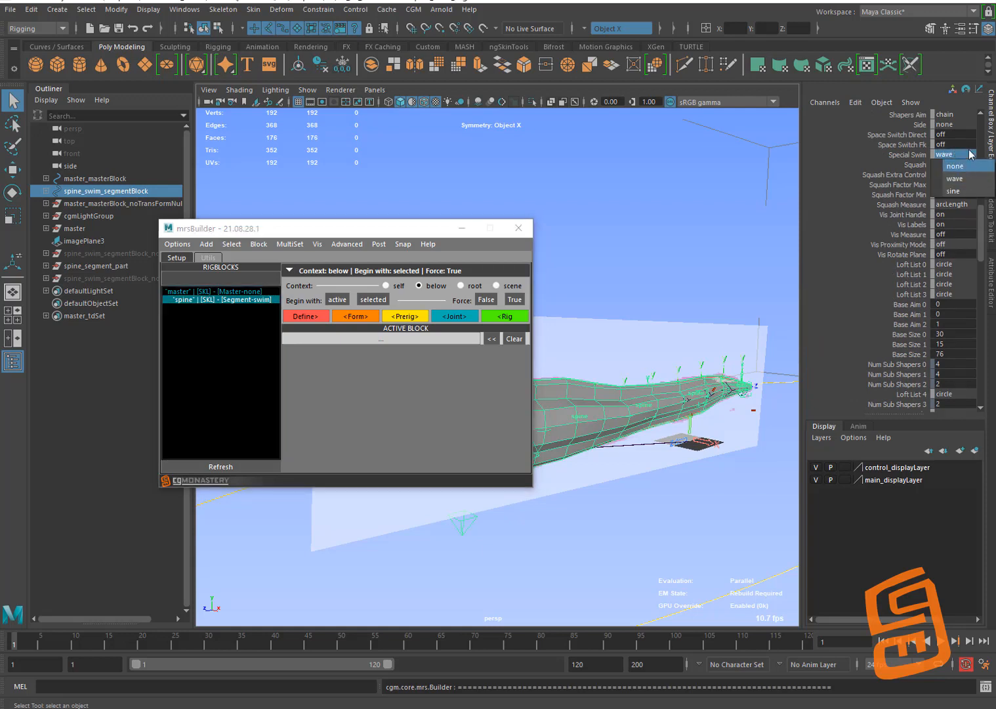
left_click(888, 156)
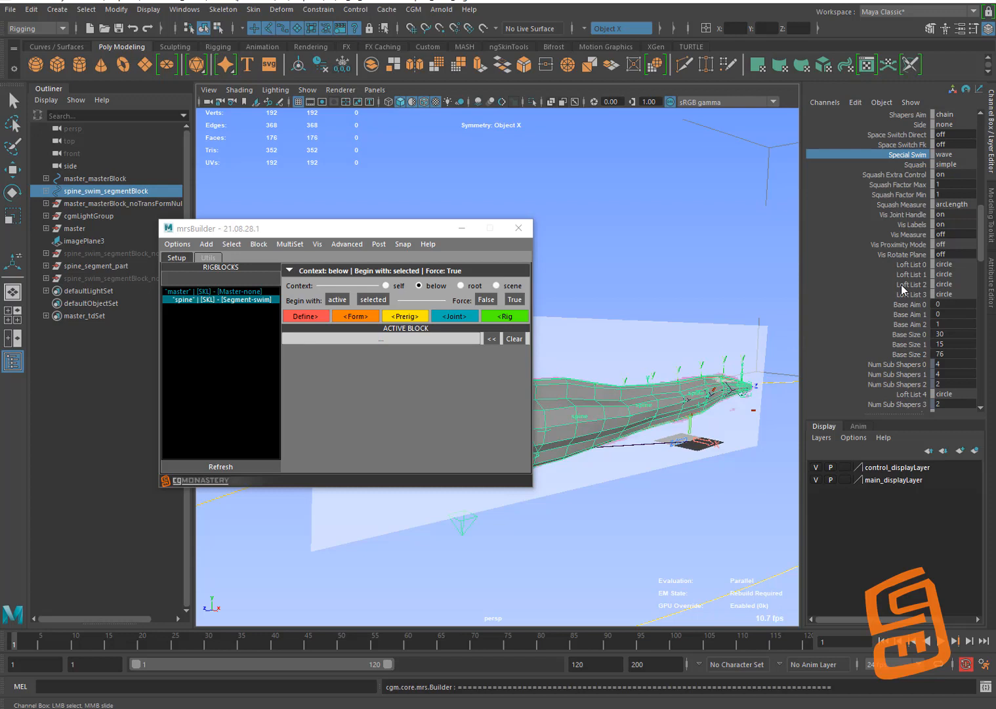
Review the spine block's Segment Type options and keep ribbon
scroll(842, 263, "up", 5)
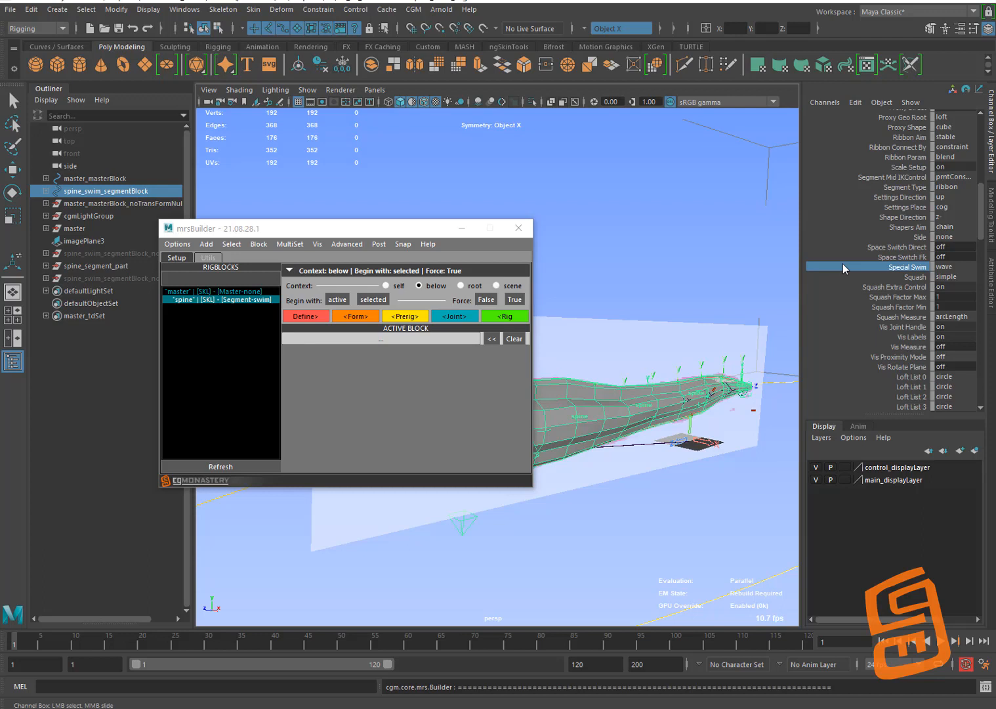
mouse_move(646, 293)
left_mouse_down("alt")
mouse_move(646, 306)
mouse_move(633, 300)
left_mouse_up("alt")
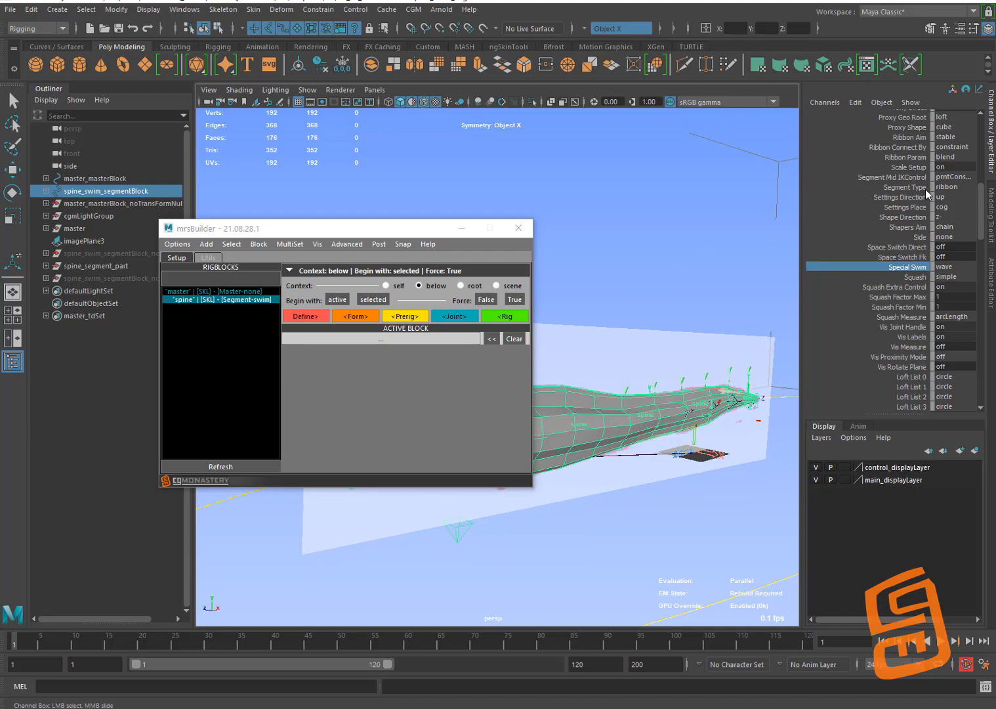
middle_click_drag(618, 366, 644, 390, "alt")
left_click_drag(358, 227, 293, 157)
left_click_drag(566, 311, 538, 341, "alt")
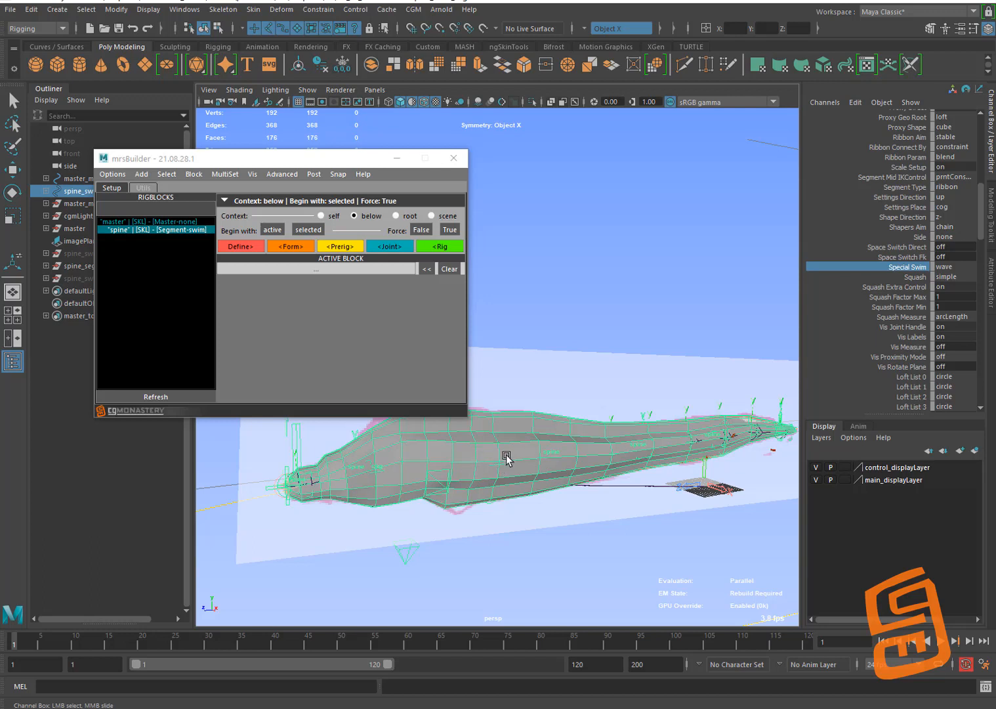
scroll(944, 244, "down", 3)
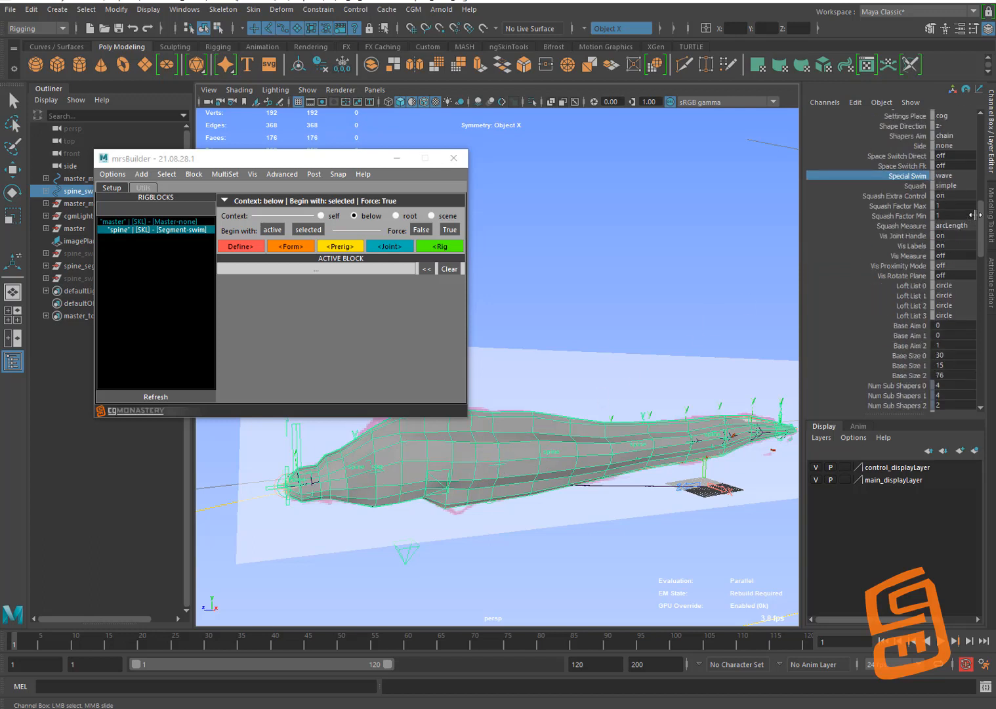
scroll(949, 239, "up", 2)
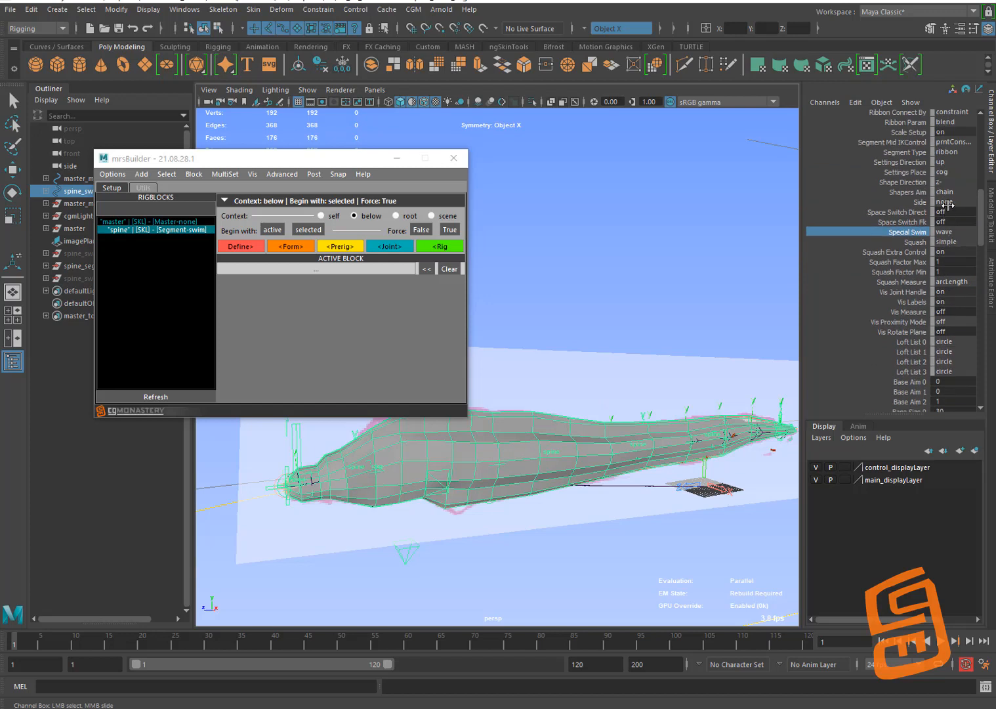
left_click(947, 151)
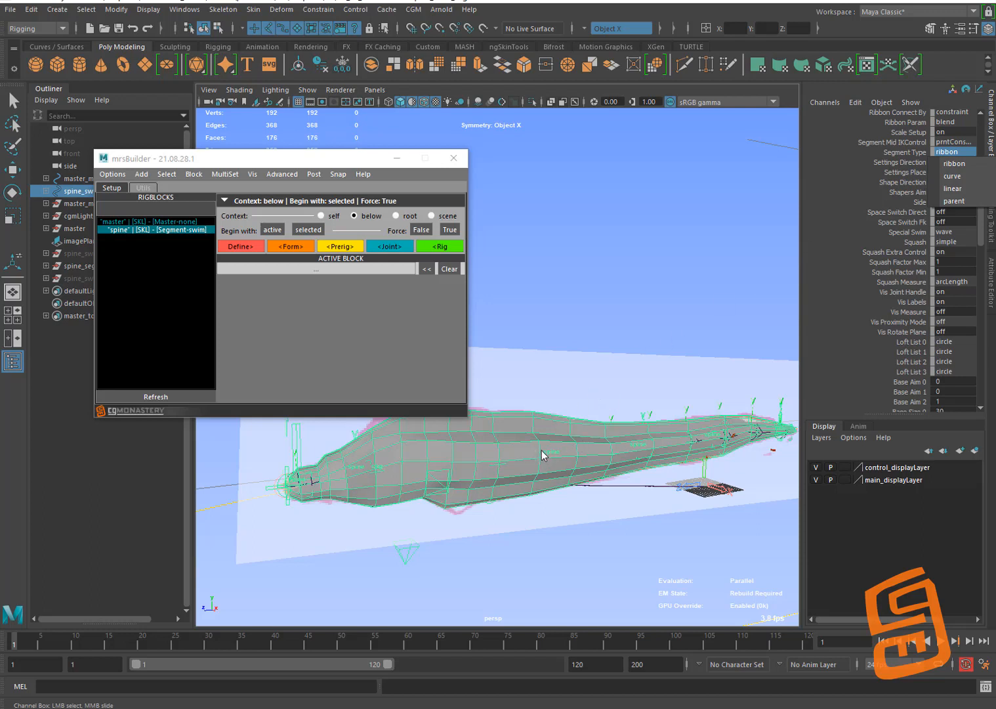
left_click(950, 168)
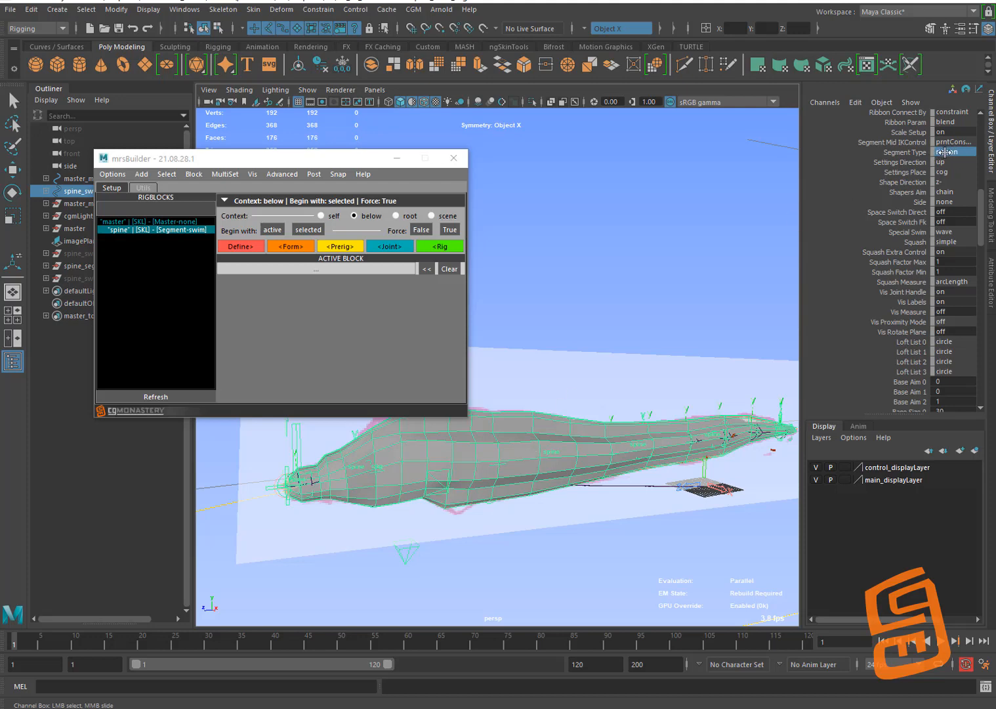
Select the spine's shape handle curves from mid-body to the tail and switch to component mode
left_click_drag(581, 370, 492, 456, "alt")
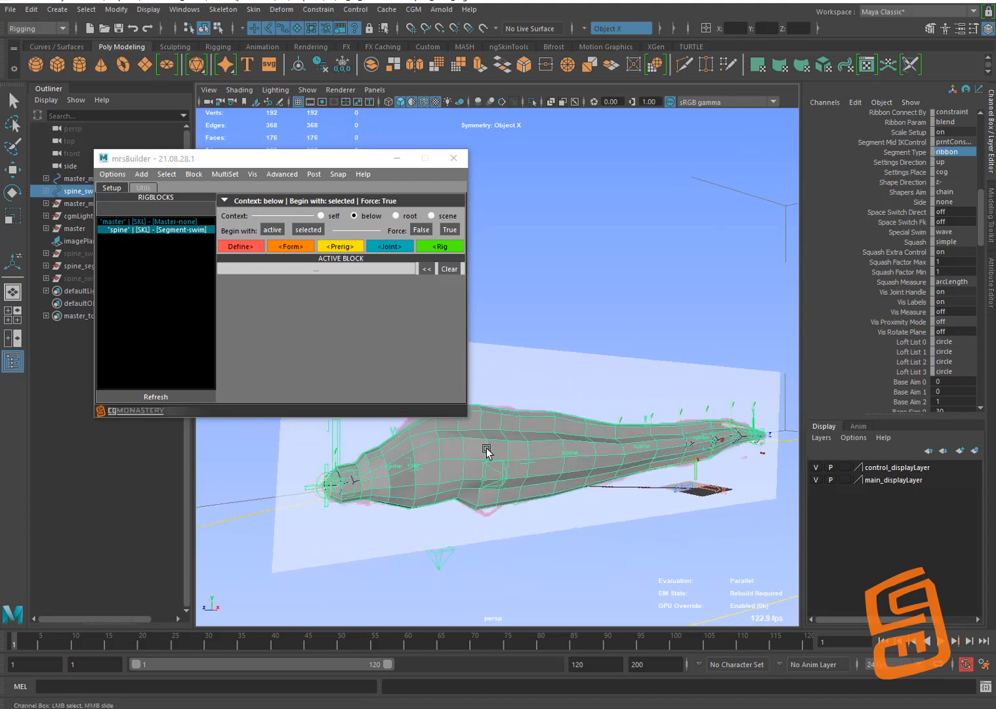
left_click(511, 441)
left_click(523, 441, "shift")
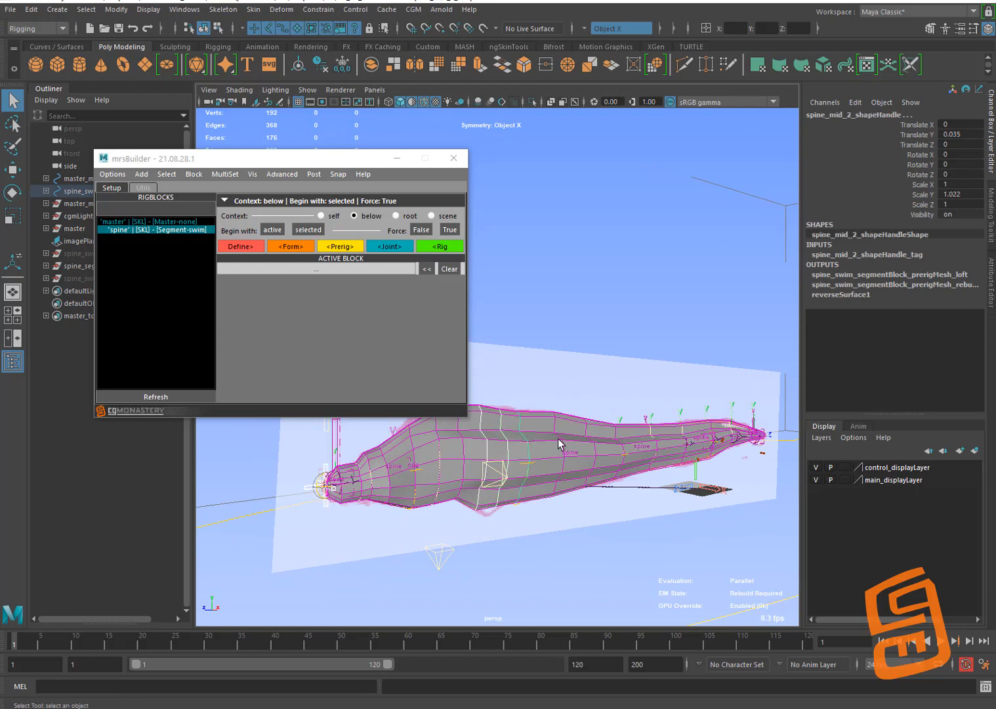
left_click(558, 441, "shift")
left_click(620, 439, "shift")
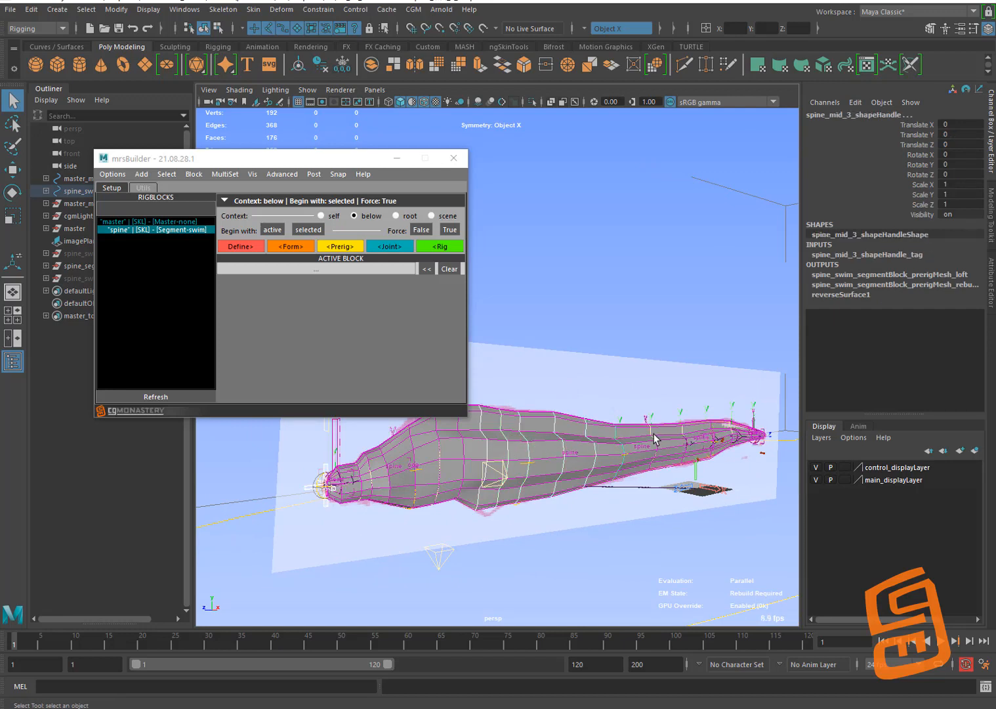
left_click(696, 435, "shift")
left_click(667, 433, "shift")
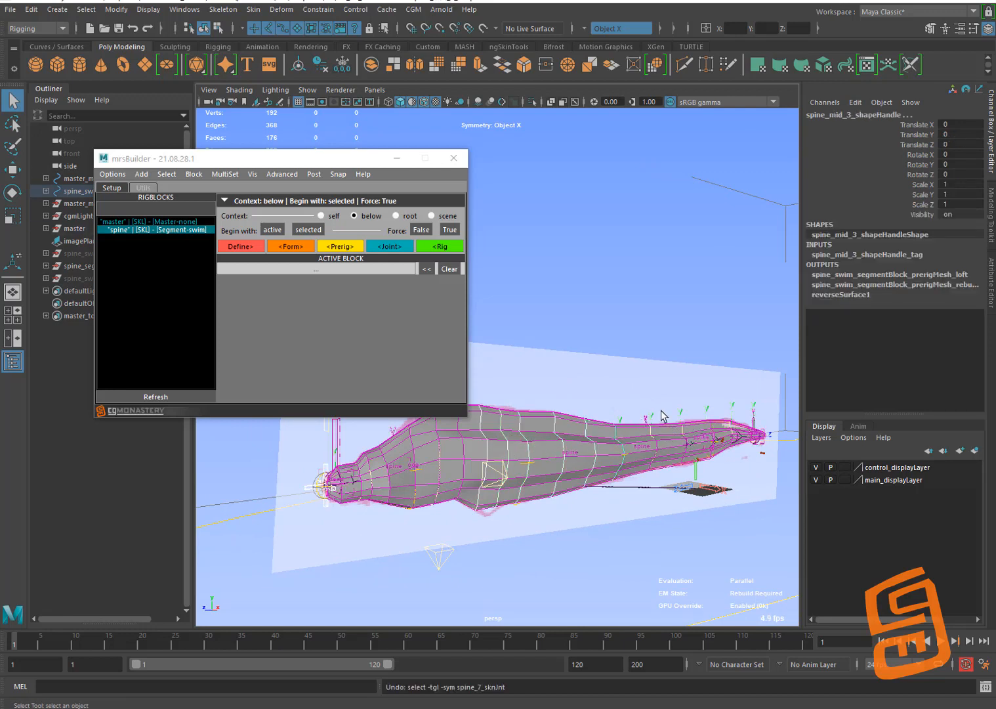
right_click_drag(655, 405, 629, 464, "alt")
left_click(565, 508, "shift")
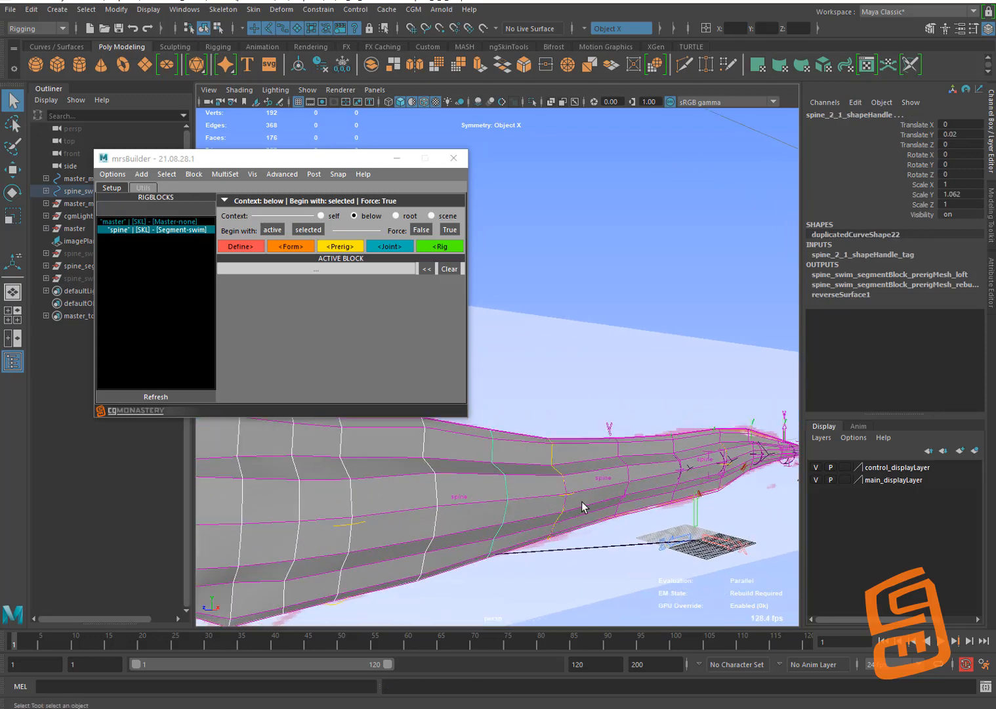
left_click(627, 493, "shift")
left_click(679, 467, "shift")
left_click(716, 447, "shift")
key("F8")
Select control points on the lower side of the eel's belly curves and shift them with the Move tool
right_click_drag(682, 452, 499, 453, "alt")
left_click_drag(505, 449, 705, 387, "alt")
left_click_drag(689, 394, 646, 388, "alt")
left_click_drag(725, 368, 671, 382, "shift")
key("w")
left_click_drag(675, 381, 525, 393)
left_click_drag(519, 433, 558, 472)
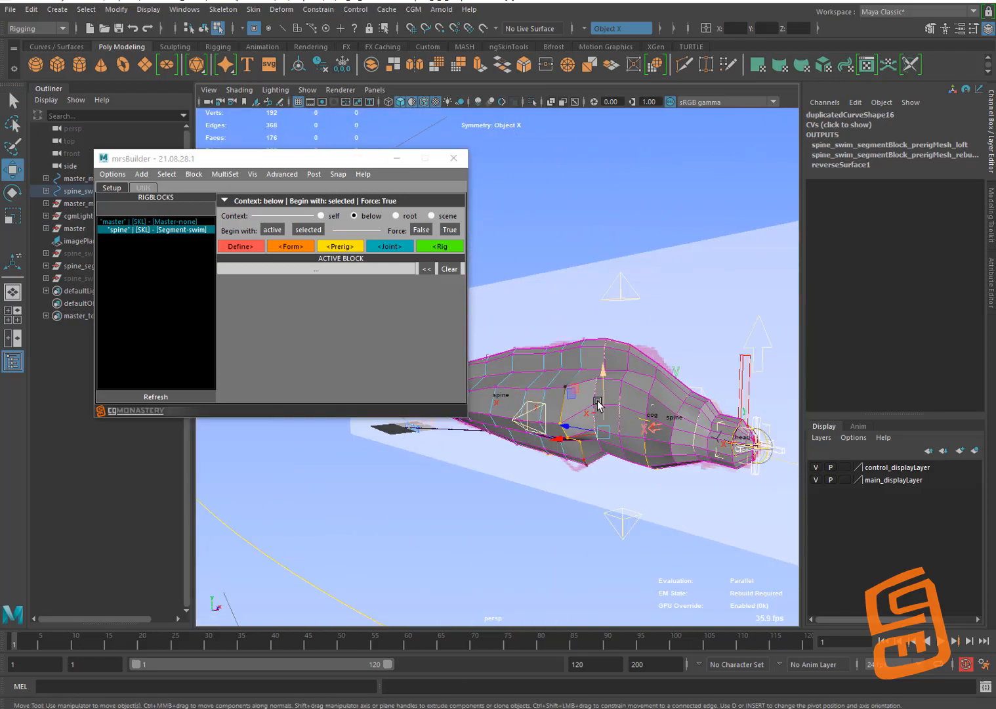
mouse_move(595, 405)
left_mouse_down("alt")
mouse_move(635, 358)
mouse_move(611, 400)
left_mouse_up("alt")
mouse_move(629, 380)
left_mouse_down("alt")
mouse_move(656, 349)
mouse_move(637, 368)
left_mouse_up("alt")
left_click_drag(554, 436, 591, 448)
Move the side control points on the adjacent front body curves, including spine_mid_1_shapeHandle, to refine the belly profile
left_click_drag(640, 429, 615, 433, "alt")
left_click(616, 421)
left_click_drag(596, 441, 620, 374, "alt")
left_click_drag(572, 457, 560, 460)
left_click(593, 492)
left_click_drag(577, 502, 570, 506)
left_click(615, 462)
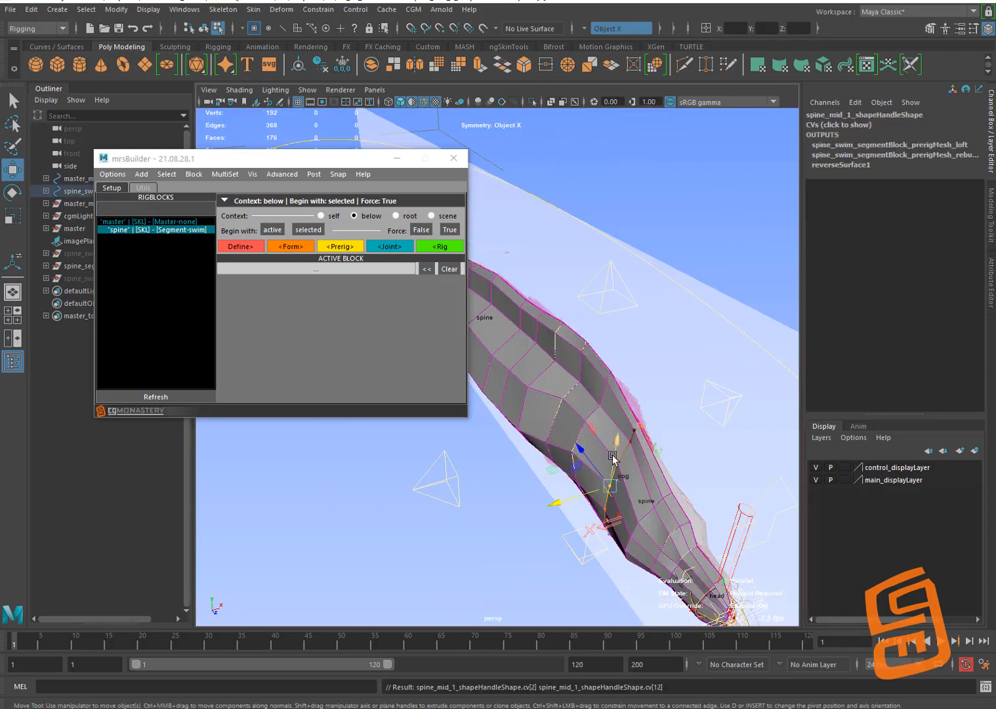
Select and adjust control points on the neighbouring curves along the lower belly at mid-body, including duplicatedCurveShape14
left_click_drag(615, 462, 598, 362, "alt")
right_click_drag(597, 363, 533, 466, "alt")
left_click_drag(532, 463, 571, 338, "alt")
left_click(571, 377)
left_click(533, 407)
left_click(549, 382)
left_click_drag(548, 383, 623, 393, "alt")
left_click(598, 421)
left_click(641, 403)
left_click(644, 463)
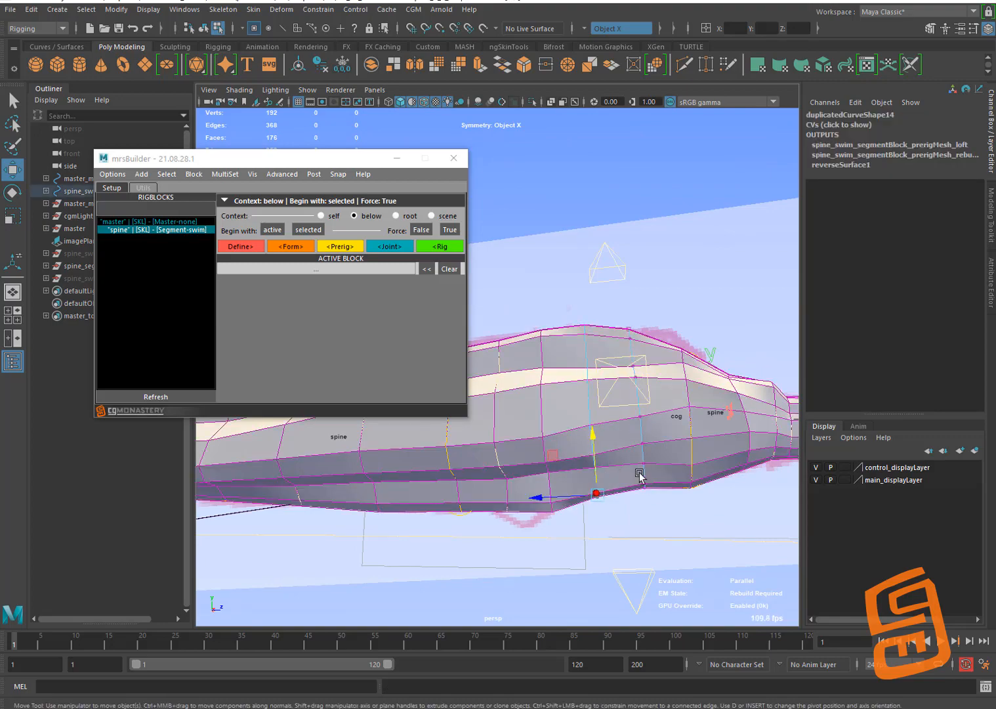
Shift the lowest control point of duplicatedCurveShape18 along the body to shape the belly's bulge
left_click(689, 485)
left_click_drag(687, 451, 589, 496, "alt")
left_click(622, 484)
left_click_drag(685, 495, 671, 495)
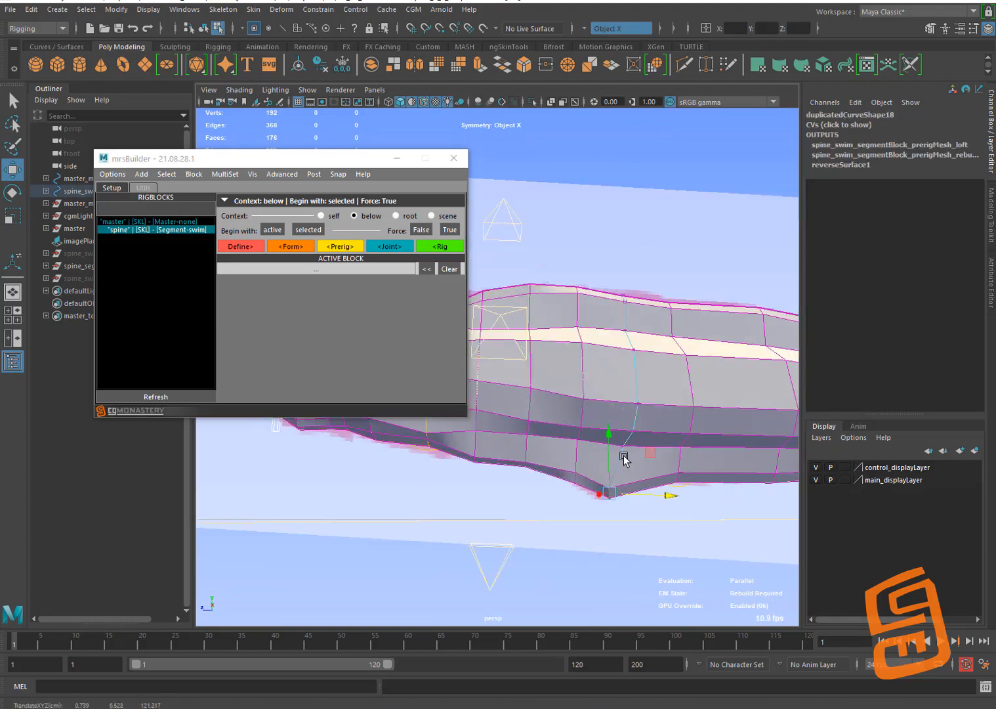
Check the reshaped belly profile in wireframe and shaded display from several angles and clear the component selection
scroll(624, 459, "down", 4)
scroll(674, 416, "up", 2)
key("4")
left_click(518, 501)
mouse_move(491, 423)
left_mouse_down("alt")
mouse_move(686, 435)
mouse_move(663, 435)
mouse_move(618, 343)
mouse_move(562, 482)
mouse_move(619, 450)
mouse_move(549, 406)
mouse_move(585, 414)
mouse_move(649, 378)
mouse_move(660, 406)
mouse_move(529, 449)
mouse_move(609, 442)
mouse_move(536, 462)
left_mouse_up("alt")
key("5")
scroll(562, 483, "up", 4)
left_click(563, 482)
left_click(549, 406)
left_click(536, 462)
left_click(590, 433)
left_click_drag(590, 433, 676, 377, "alt")
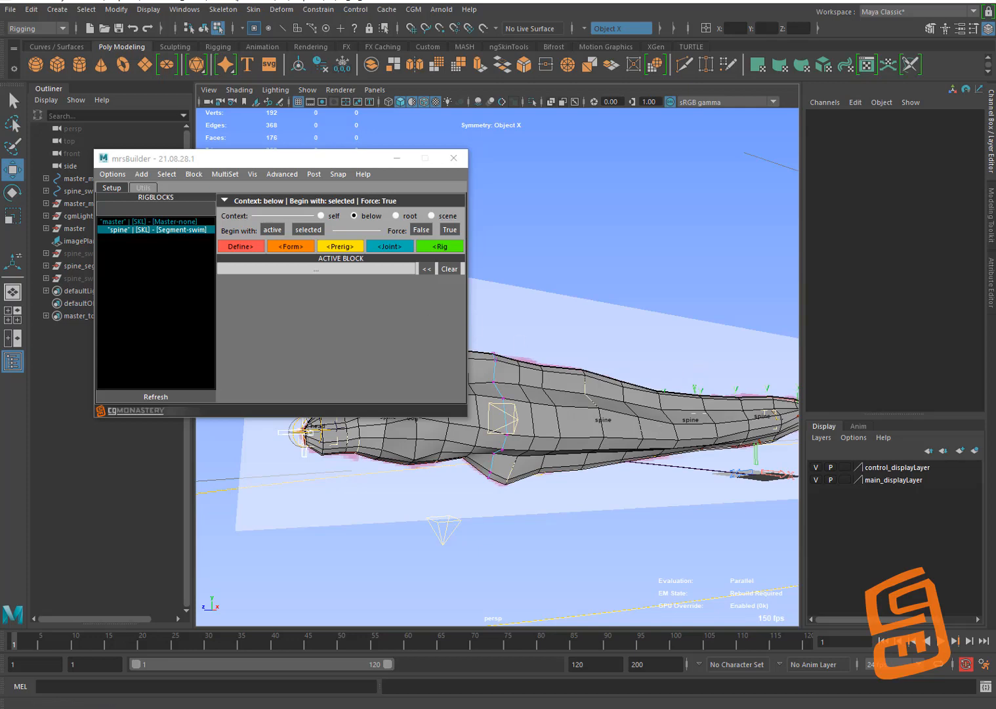
Bring up the cgmScene window, look over mrsBuilder's advanced Batch options and close mrsBuilder
key("alt+Tab")
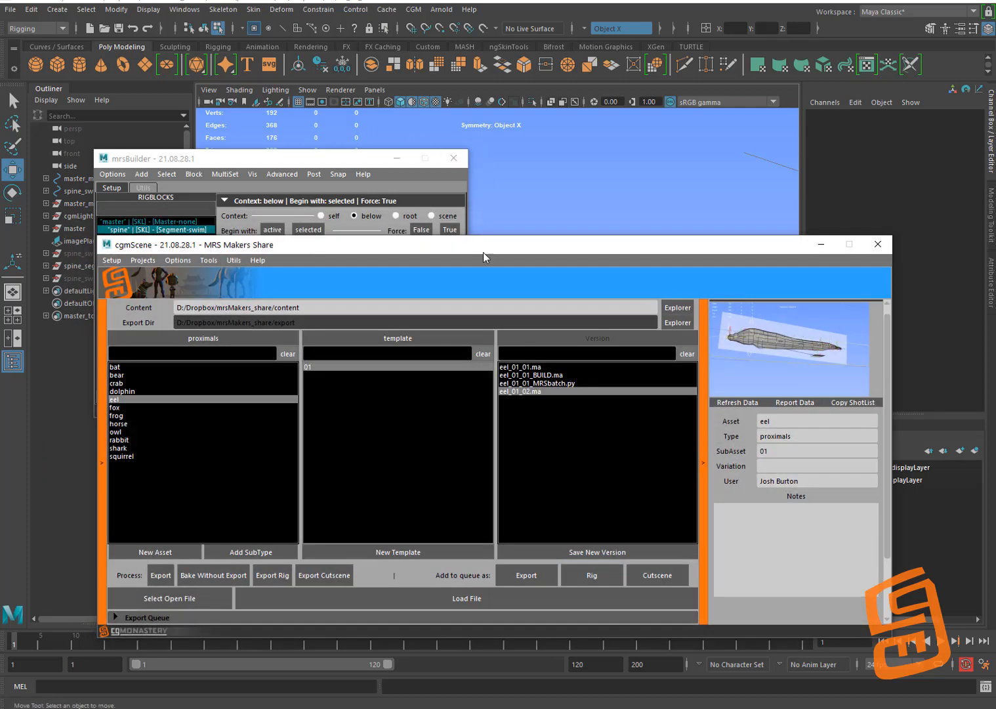
left_click(337, 164)
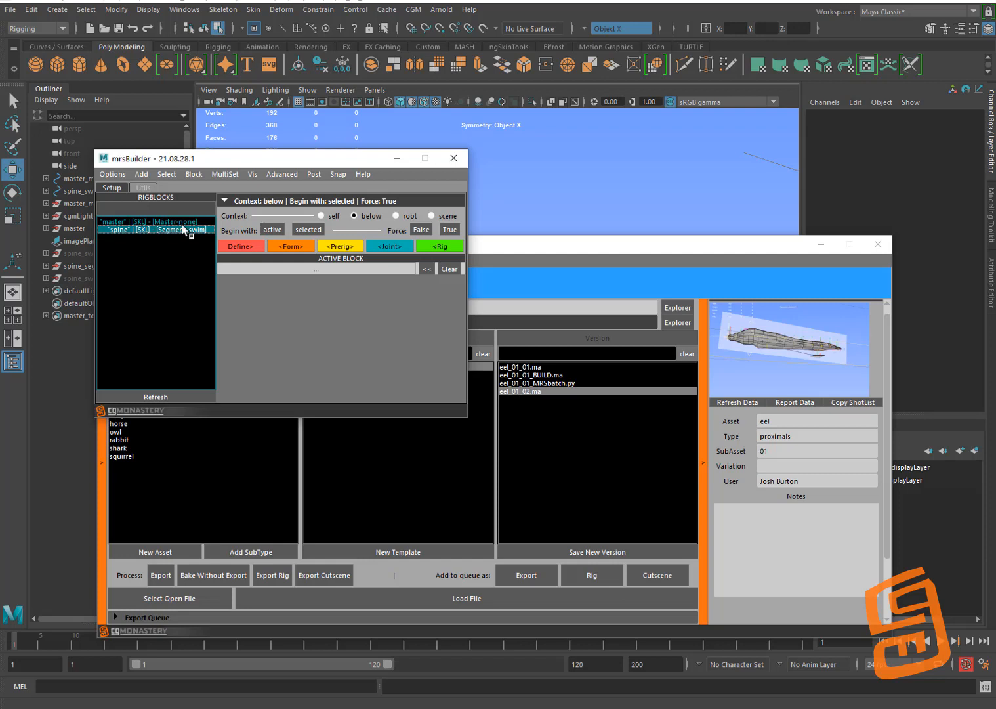
left_click(315, 174)
mouse_move(282, 174)
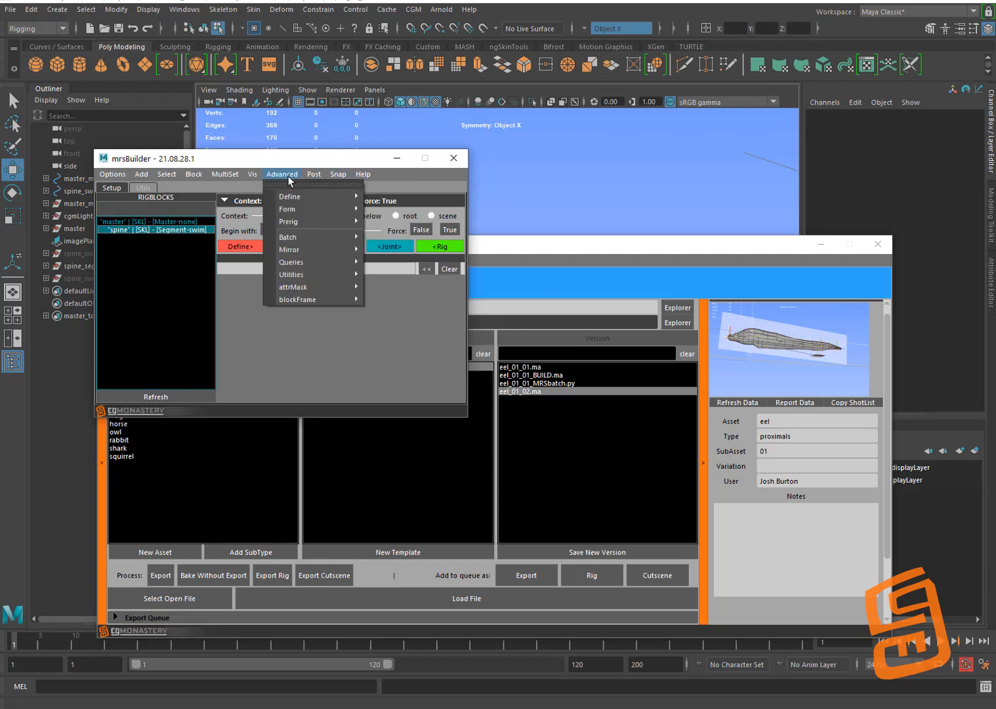
mouse_move(319, 237)
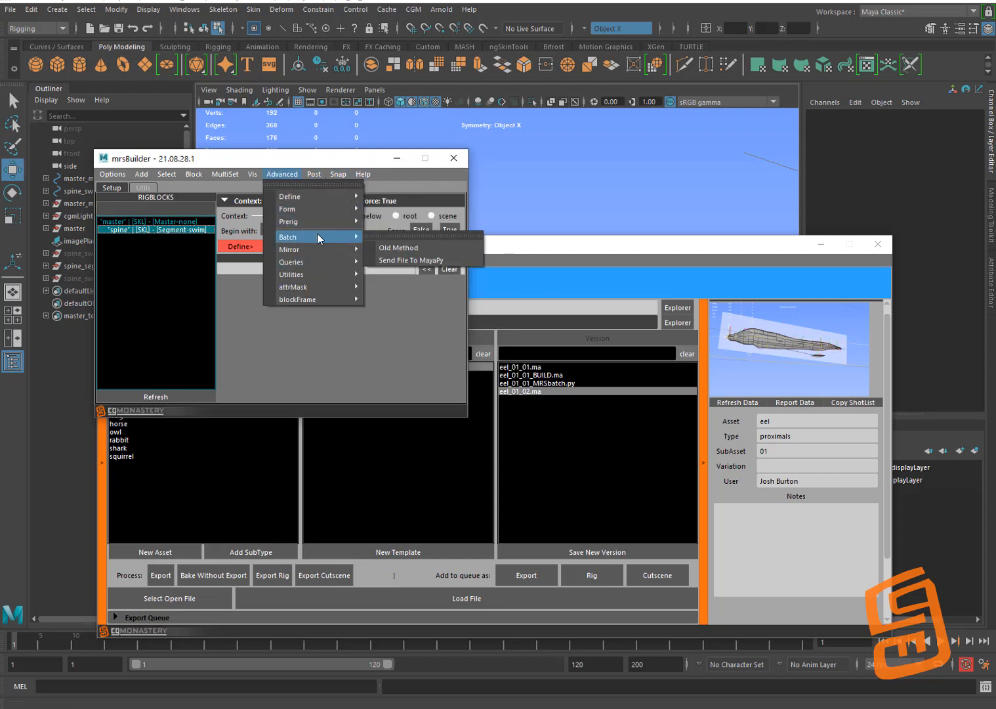
left_click(357, 160)
left_click(454, 158)
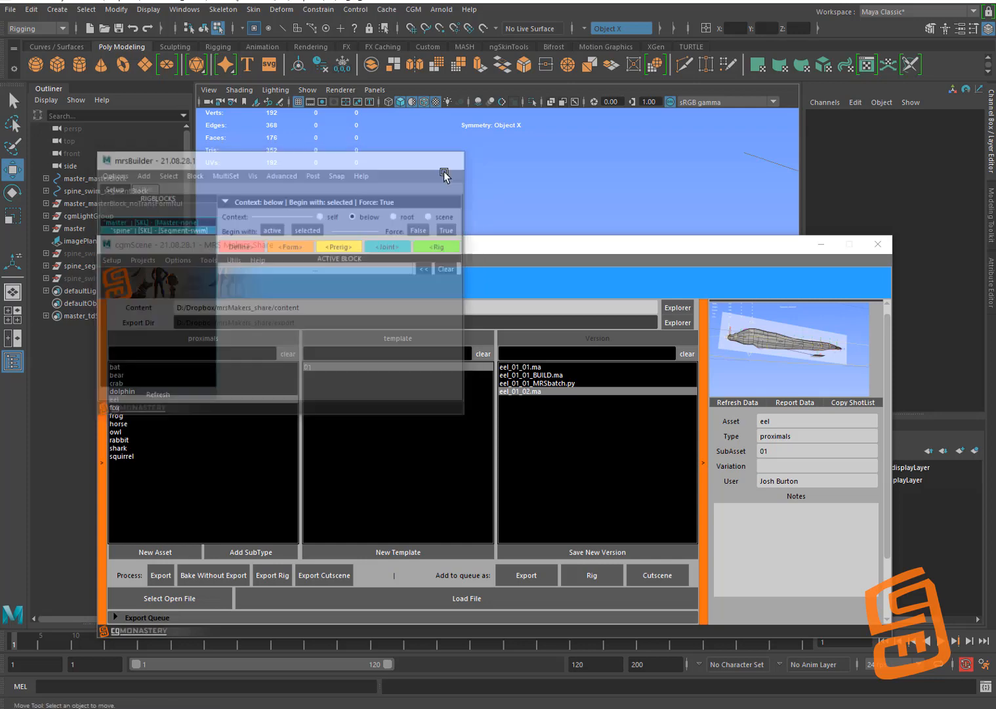
Send eel_01_02.ma to an MRS build, keeping Proxy Mesh and Puppet Mesh enabled
left_click_drag(502, 243, 500, 178)
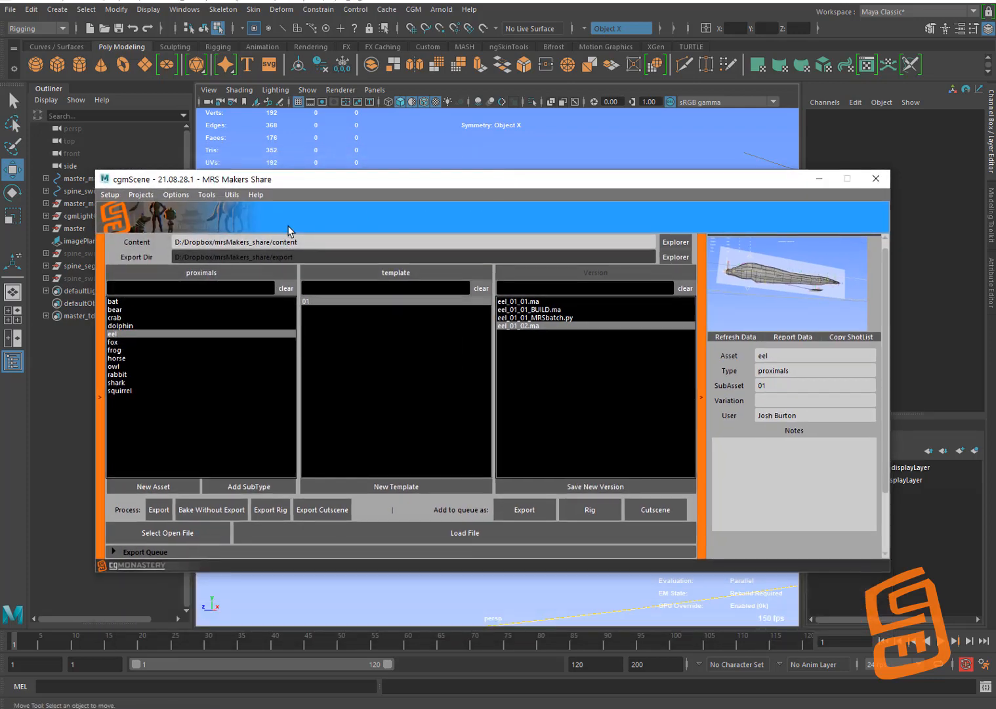
right_click(534, 327)
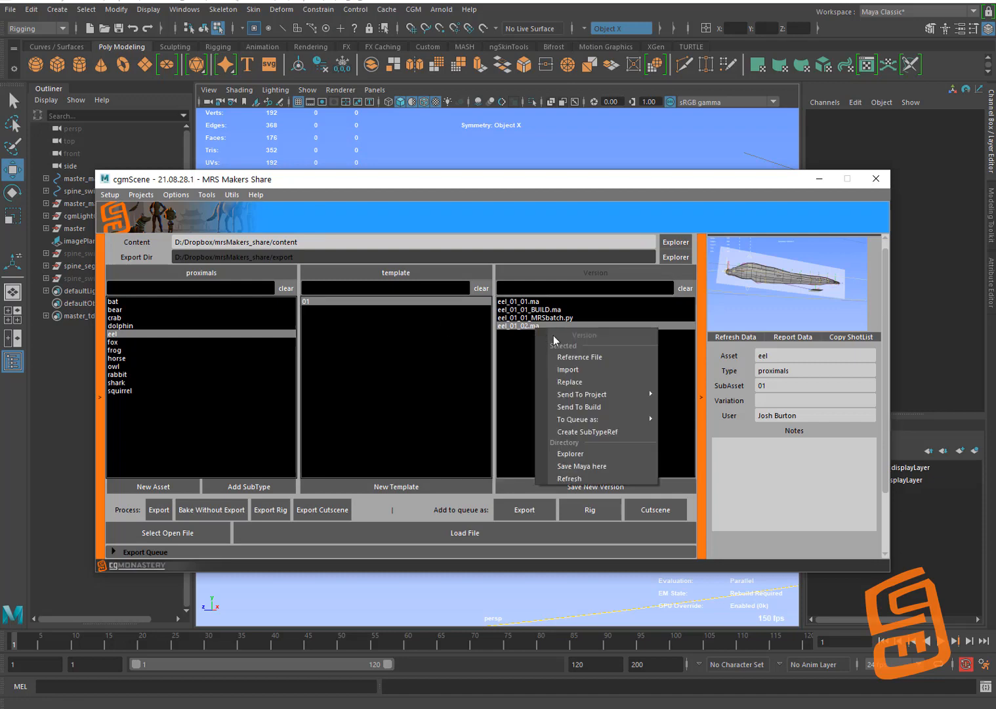
left_click(577, 406)
scroll(391, 321, "down", 5)
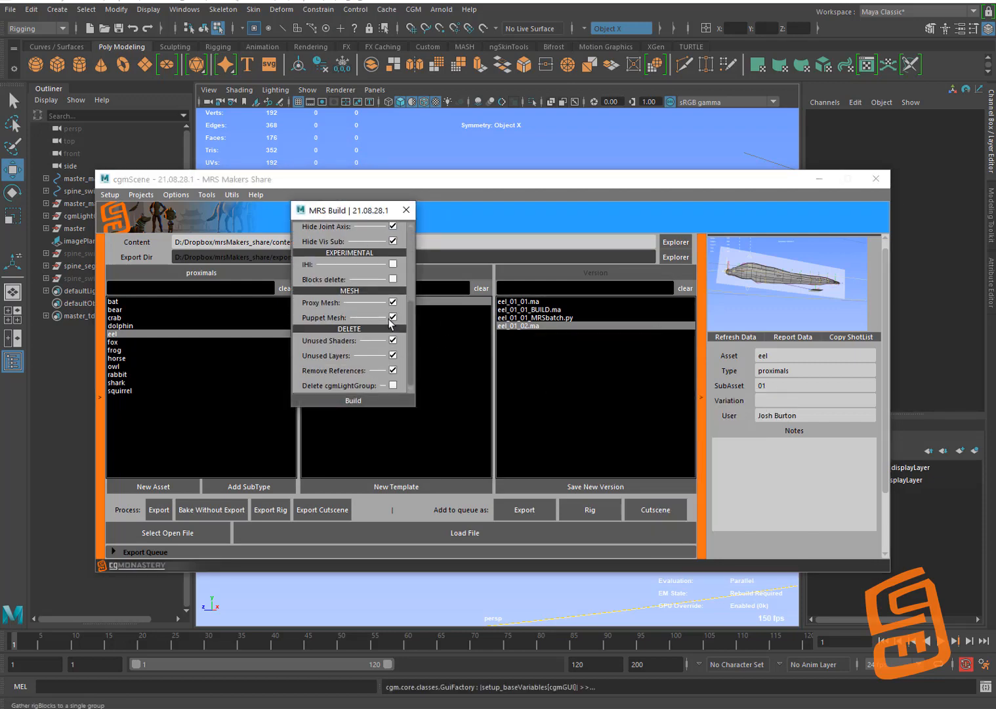
left_click(341, 397)
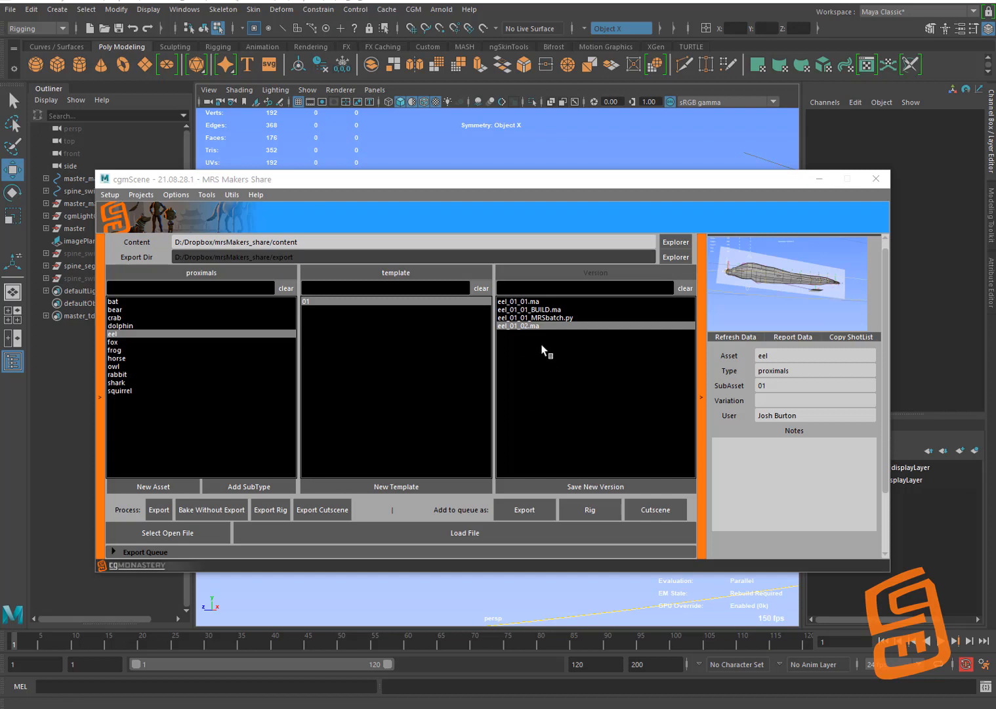
Refresh the eel template's version list and look over the build and queue options for eel_01_02.ma
right_click(533, 366)
left_click(571, 518)
right_click(523, 382)
left_click(564, 530)
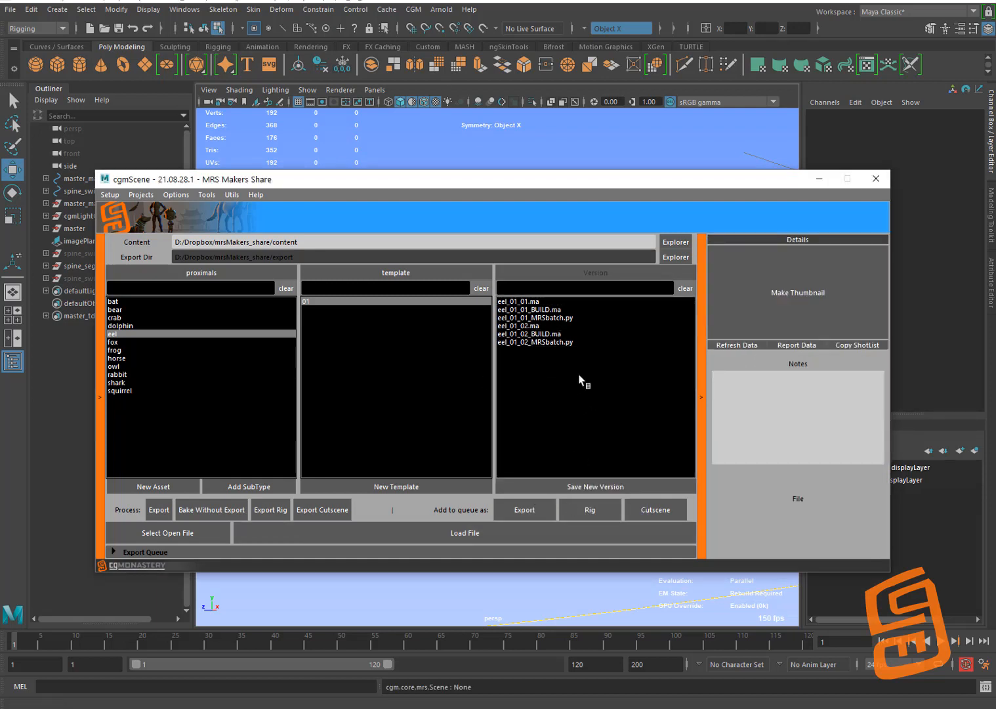
left_click(541, 325)
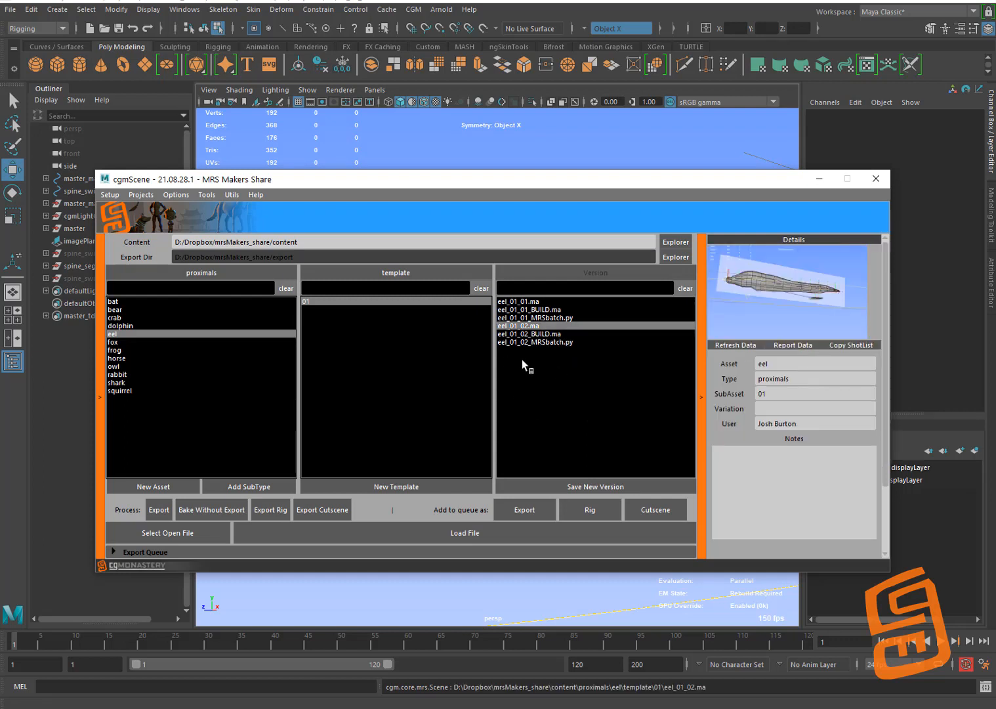
right_click(589, 328)
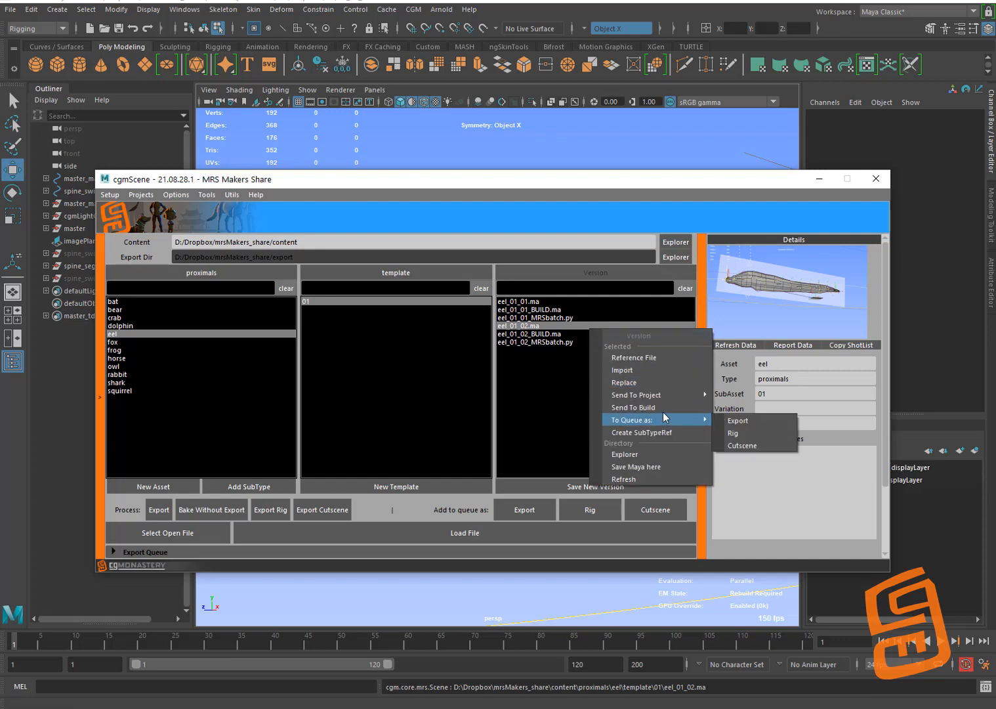
left_click(532, 406)
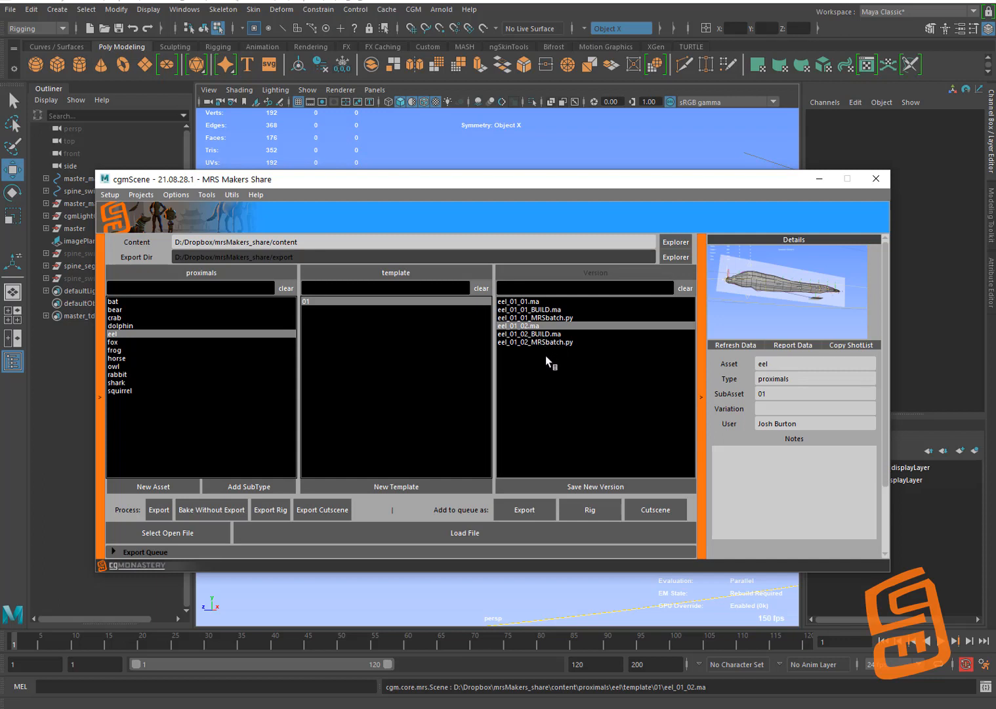
Load eel_01_02_BUILD.ma without saving changes to the current file and minimize the cgmScene window
left_click(572, 333)
left_click(437, 529)
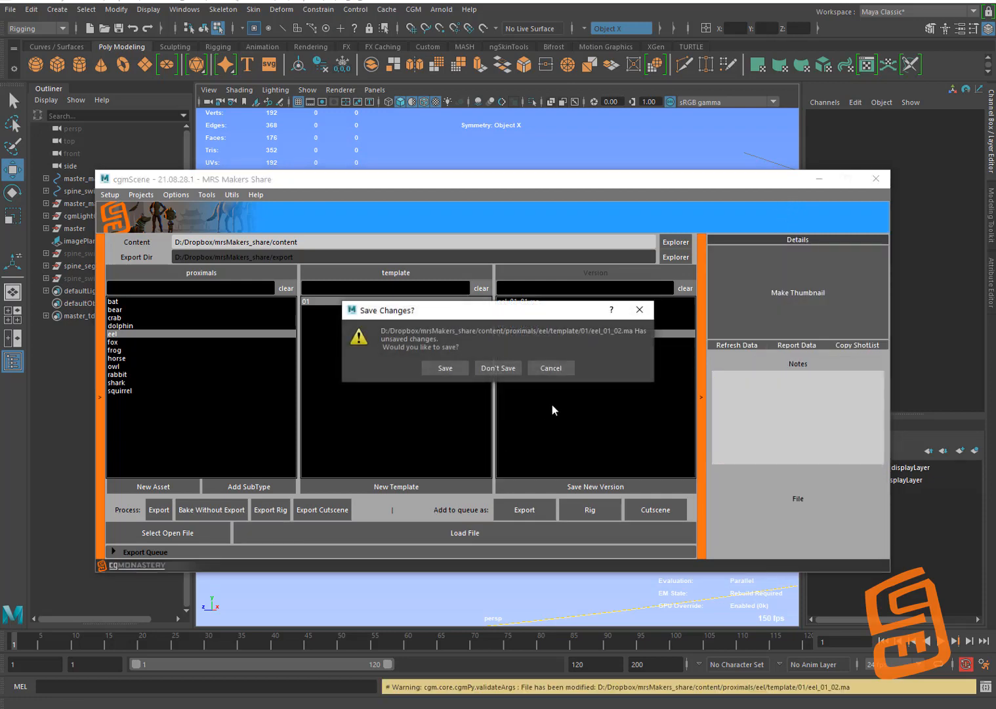
left_click(487, 370)
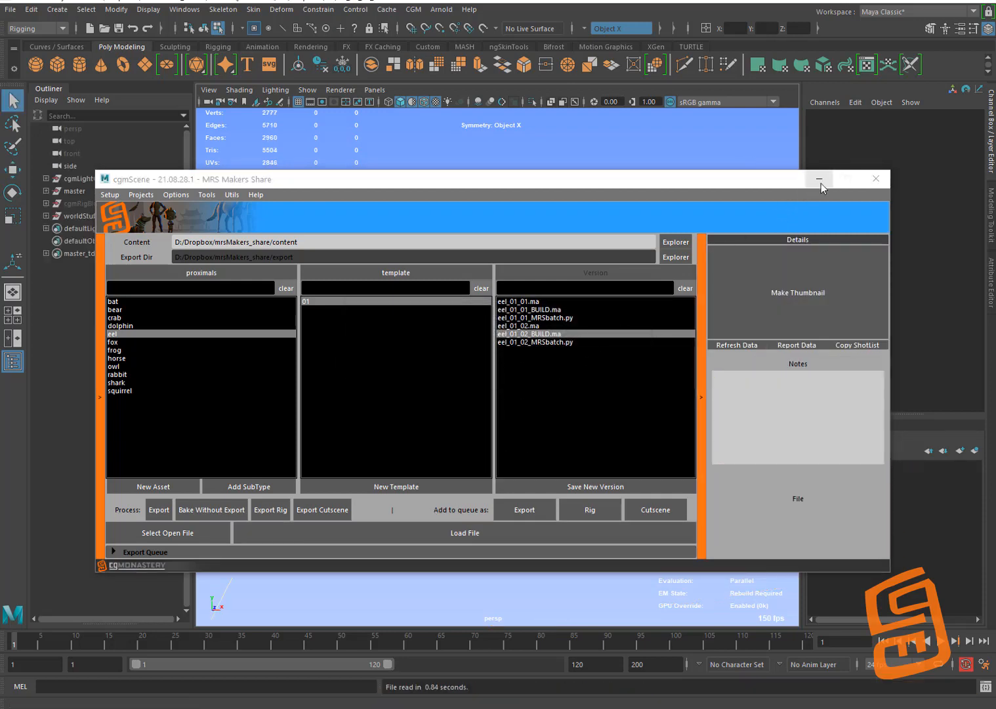
left_click(819, 179)
Hide the worldStuff group and turn off Wireframe on Shaded in the viewport
left_click_drag(656, 336, 193, 322, "alt")
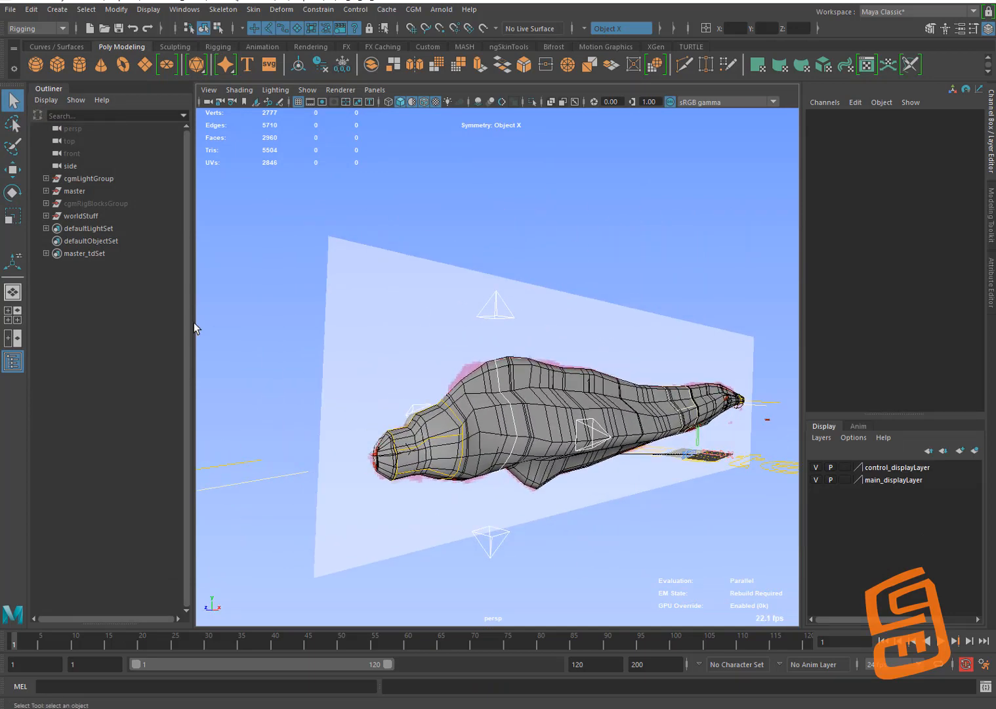
left_click(164, 217)
key("ctrl+h")
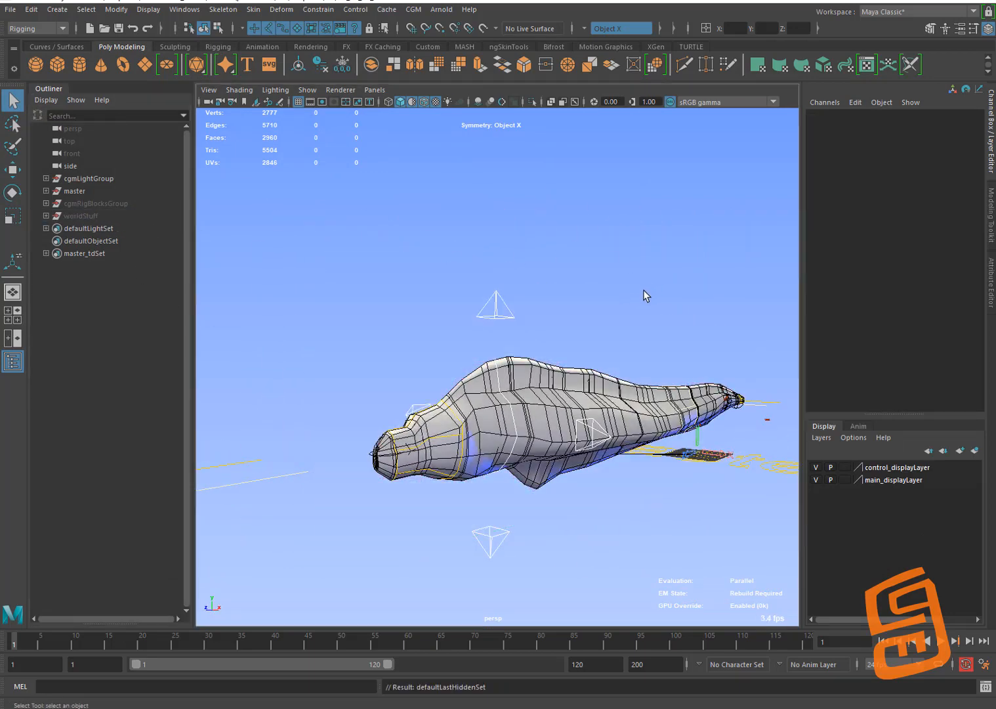
left_click_drag(639, 294, 392, 244, "alt")
left_click(240, 90)
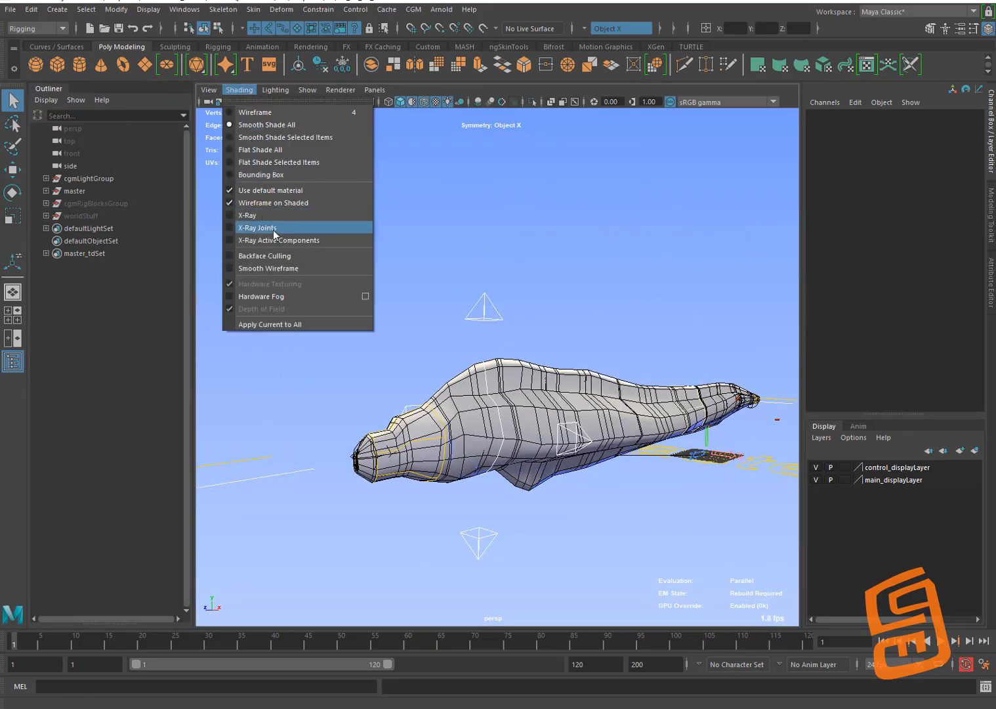
left_click(279, 202)
left_click_drag(612, 305, 592, 334, "alt")
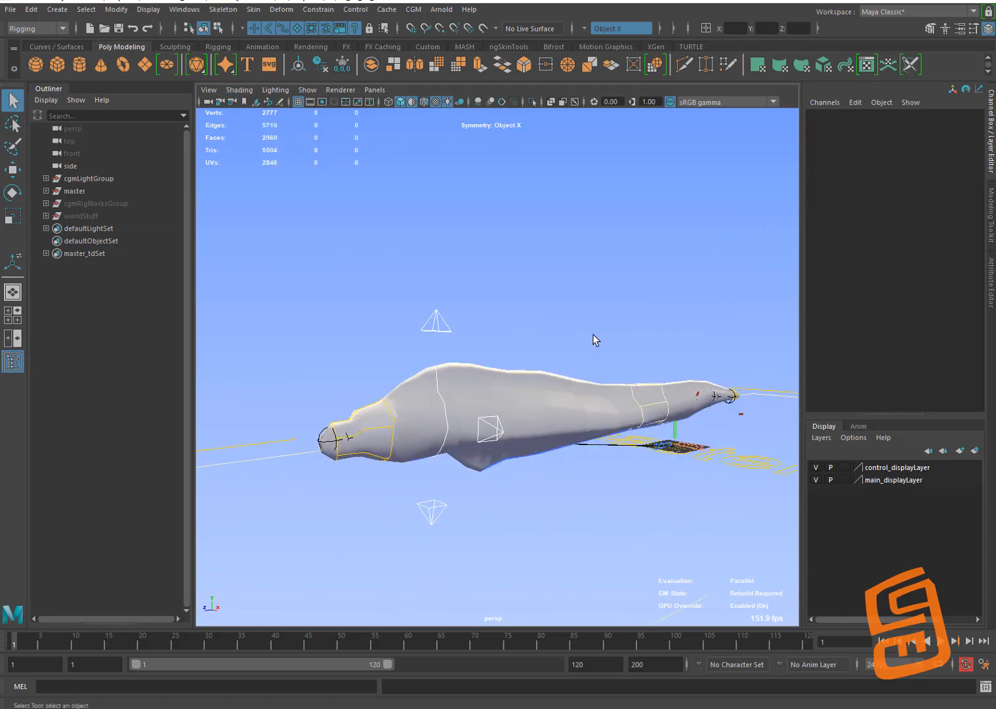
Open mrsBuilder, select the spine rig block and run its Puppet Mesh creation
left_click(414, 9)
mouse_move(470, 163)
left_click(551, 182)
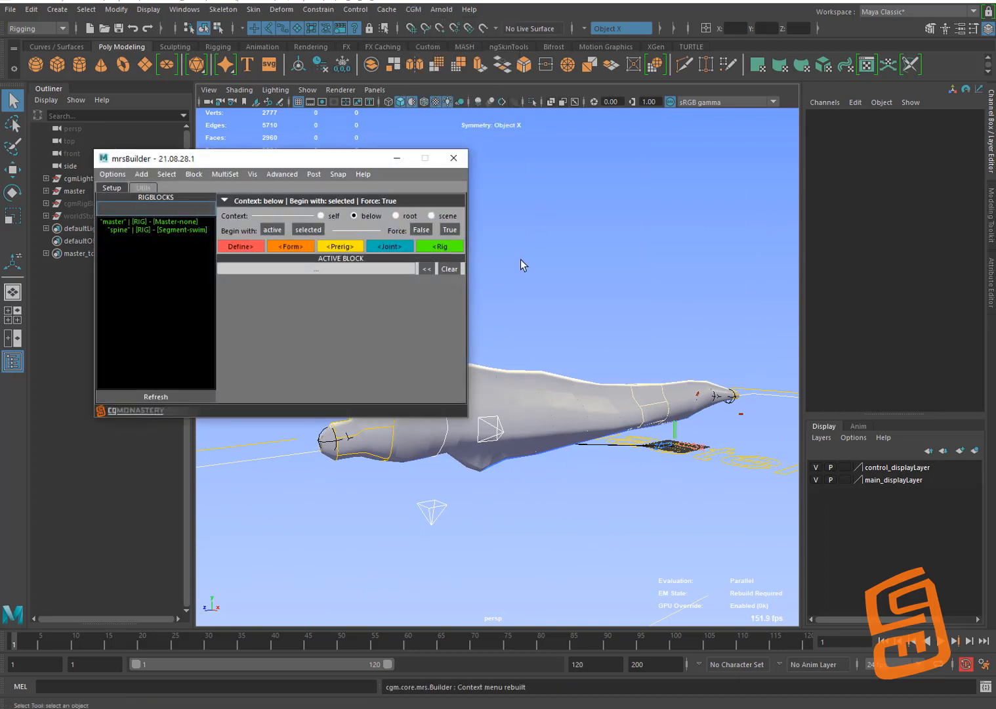
left_click(184, 230)
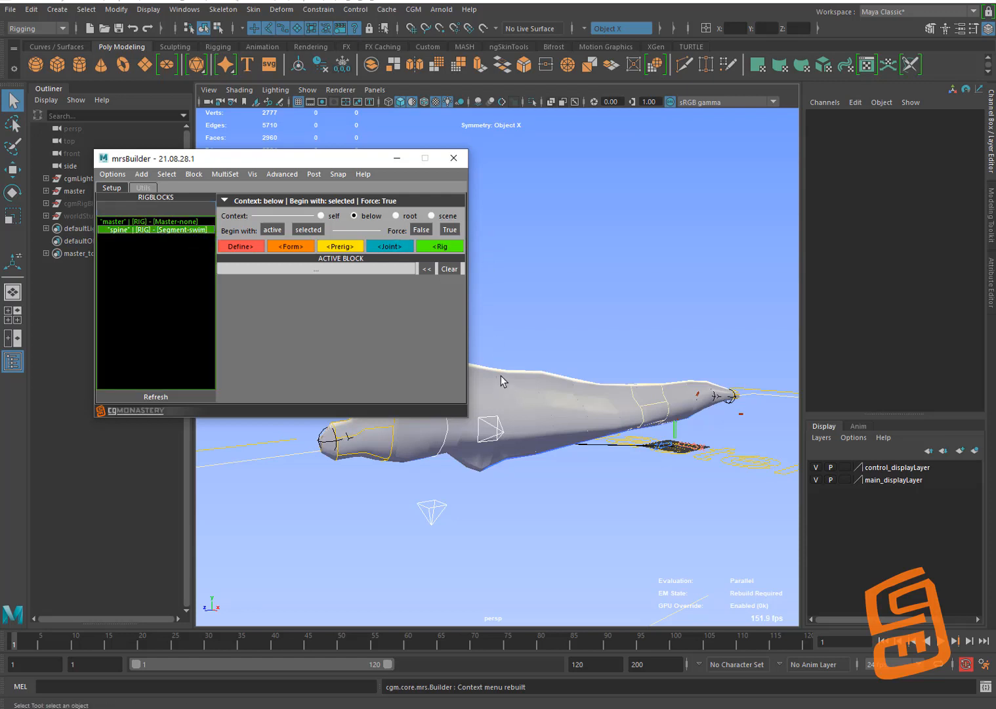
left_click(313, 174)
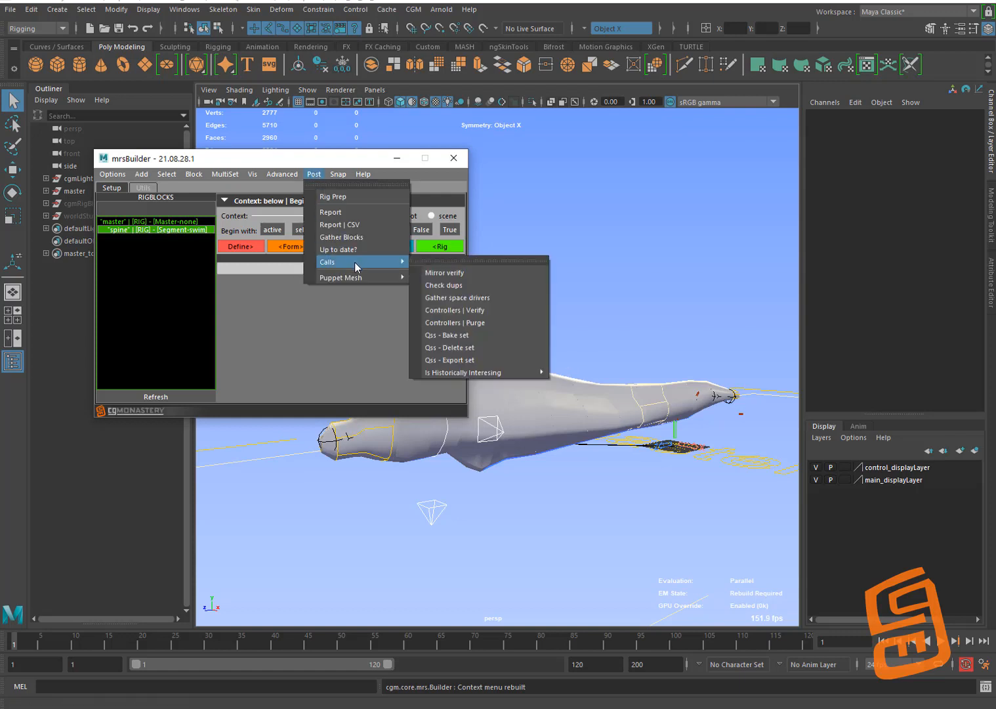
mouse_move(358, 277)
left_click(447, 300)
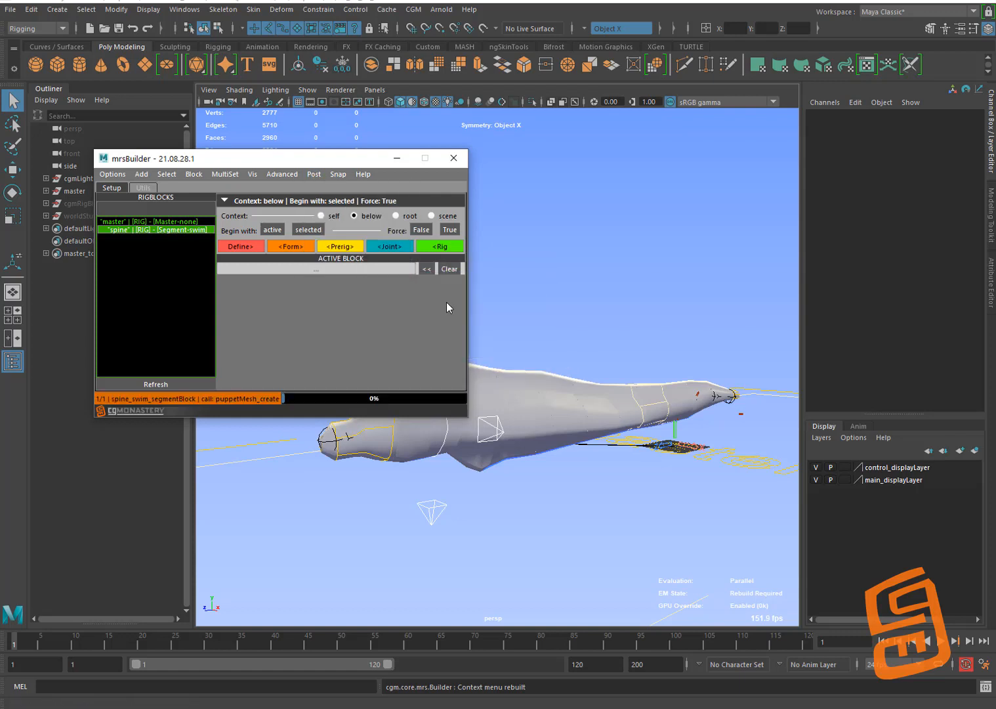
Turn off Use default material for the viewport and close mrsBuilder
left_click(512, 230)
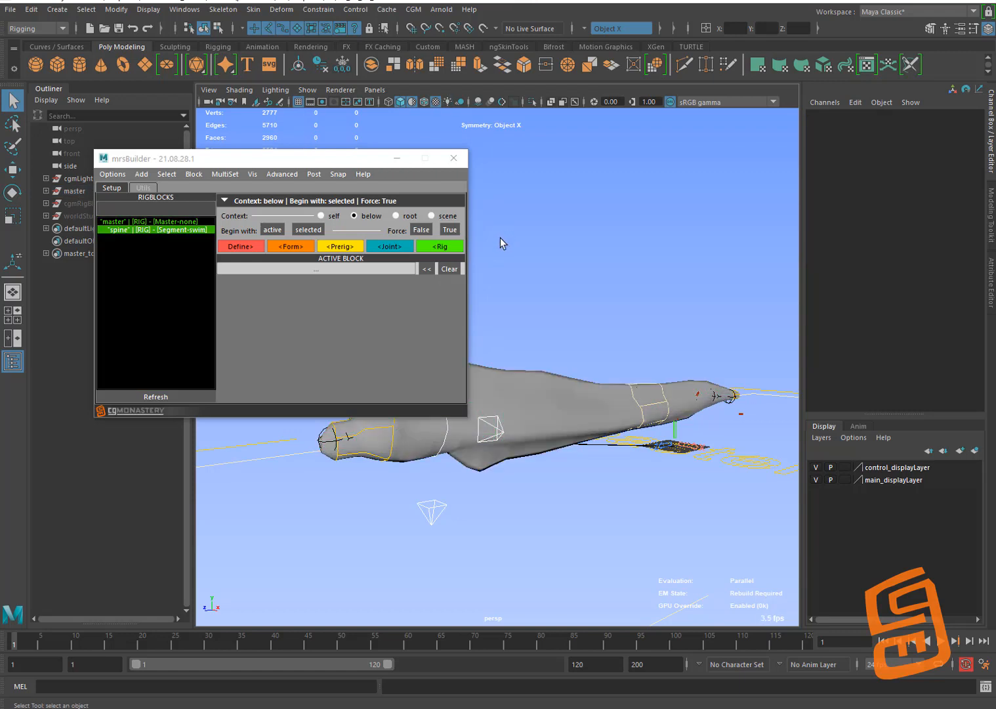
left_click(239, 90)
left_click(262, 191)
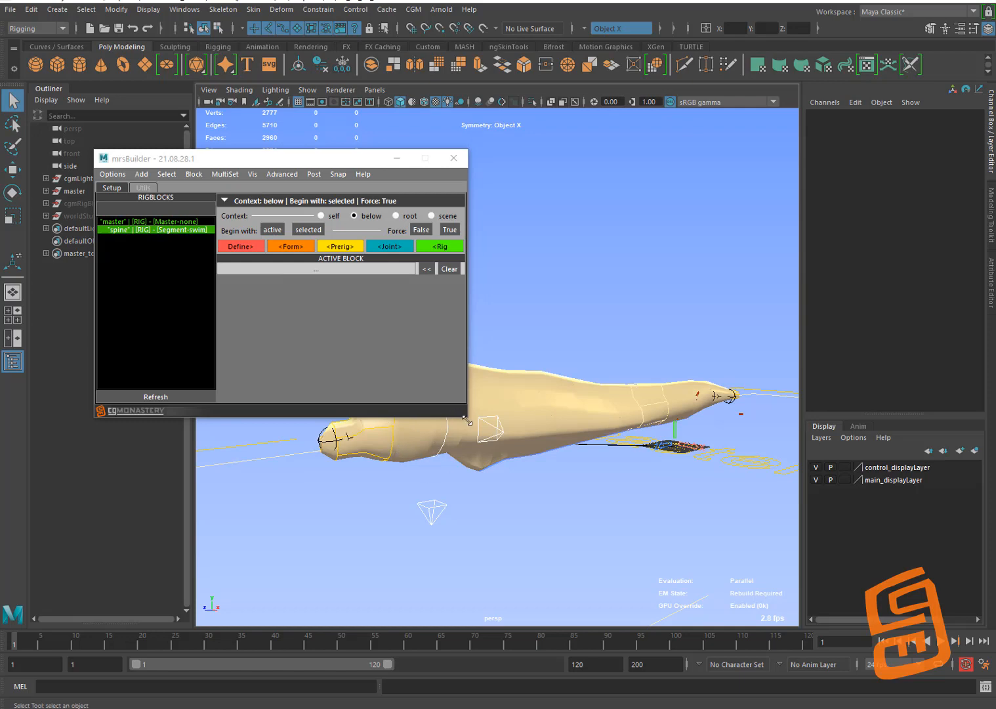
left_click(453, 159)
left_click_drag(433, 388, 570, 336, "alt")
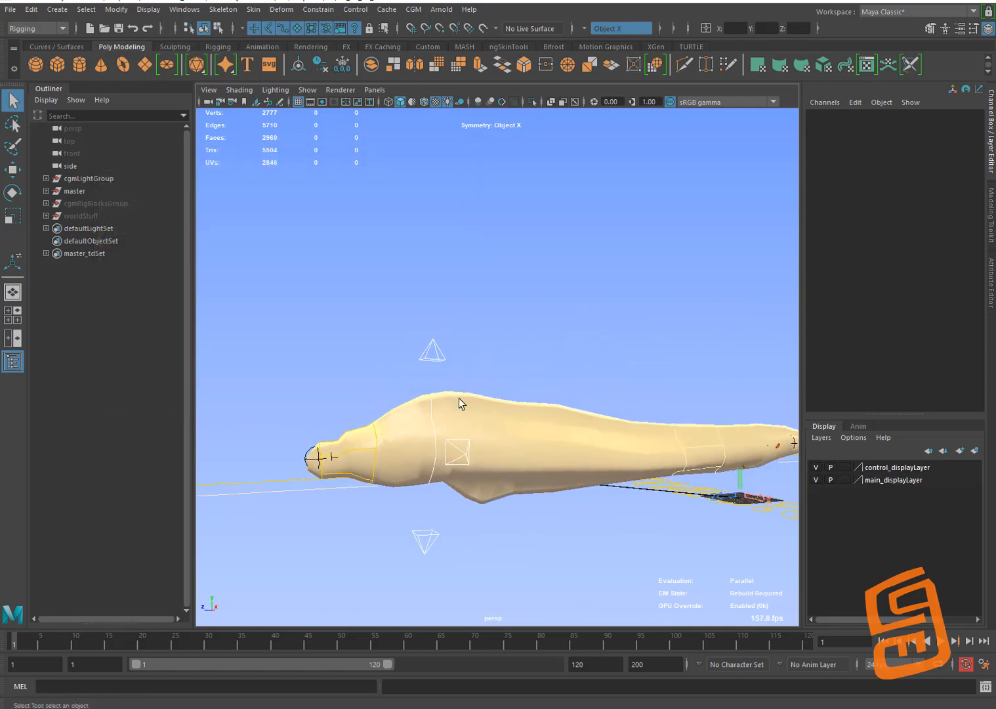
Try rotating the hips_ikBase_anim control to test the rig and undo the rotation
left_click(347, 474)
left_click(371, 475)
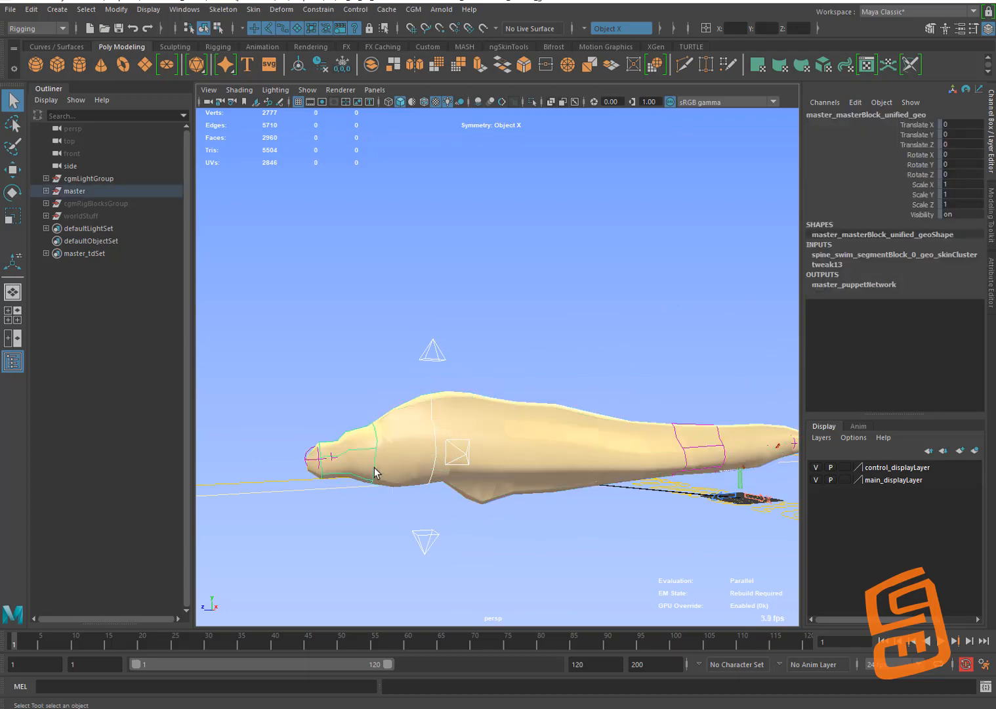
key("e")
left_click_drag(396, 402, 370, 394)
key("ctrl+z")
key("ctrl+z")
key("ctrl+z")
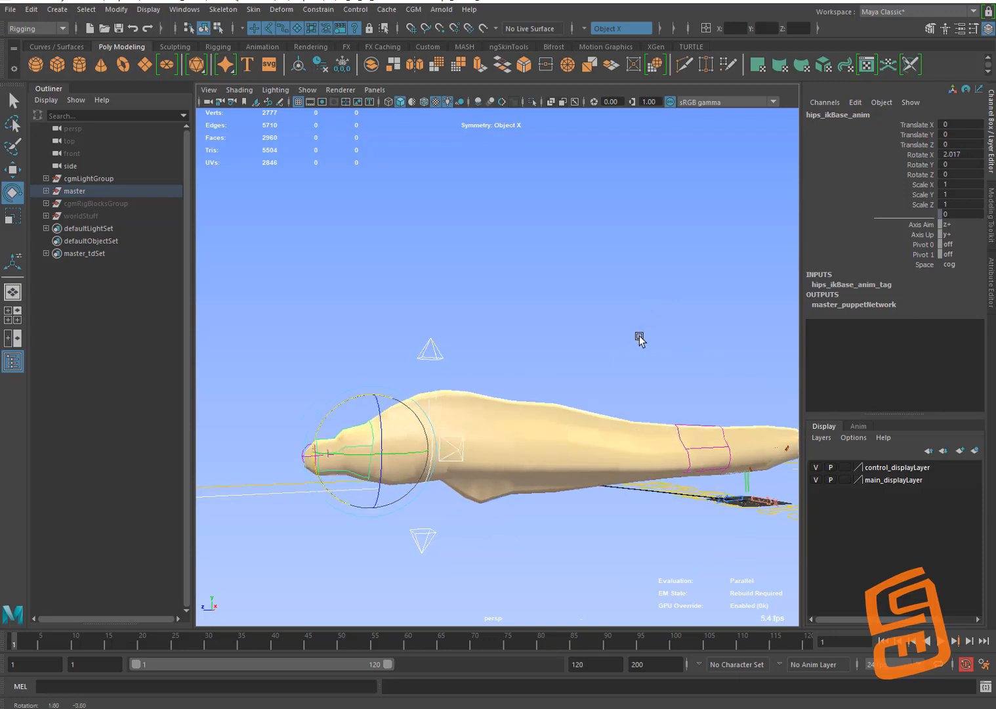
key("ctrl+z")
Try raising the spine_segMid_ik_anim control with the Move tool, undo the move and select the unified eel mesh
left_click(690, 437)
key("w")
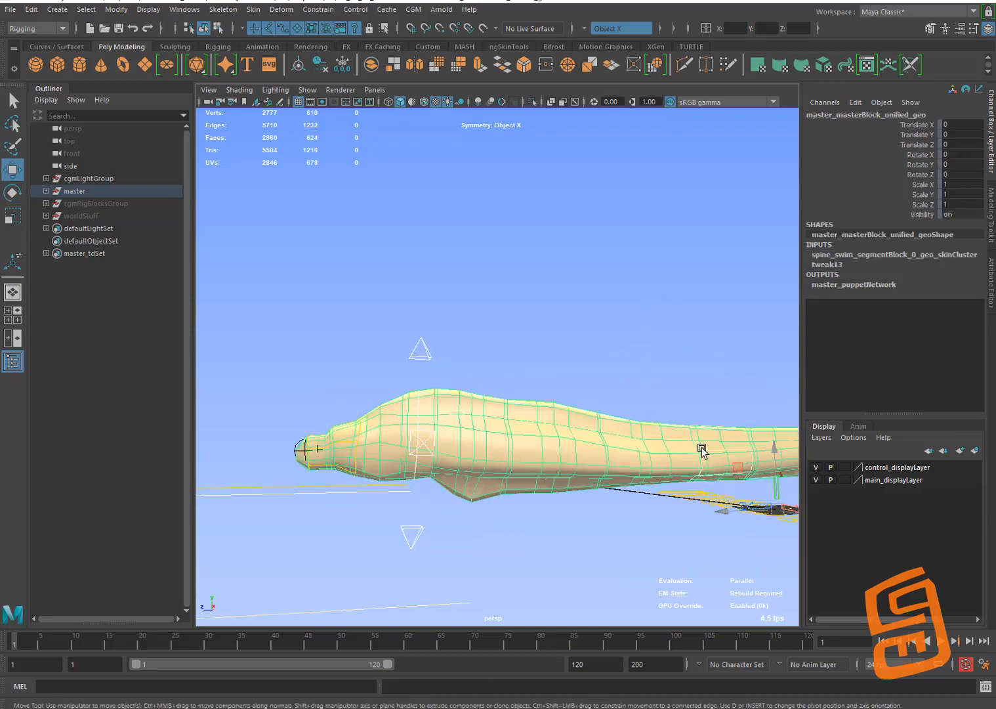
left_click(736, 395)
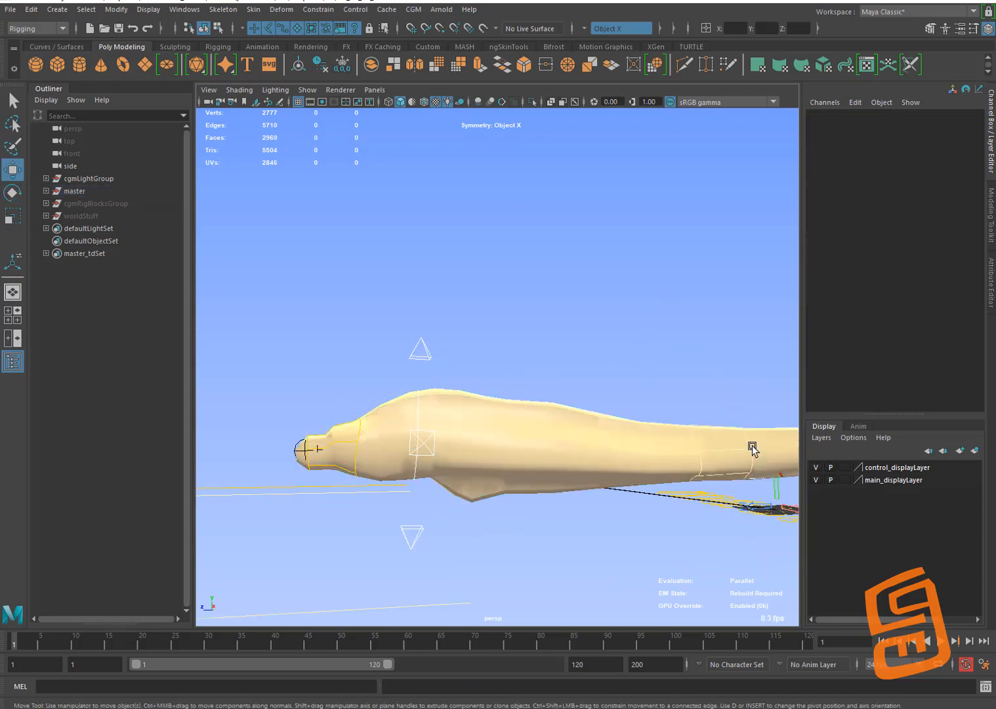
left_click(751, 447)
middle_click_drag(750, 446, 680, 447, "alt")
left_click_drag(626, 395, 637, 334)
key("ctrl+z")
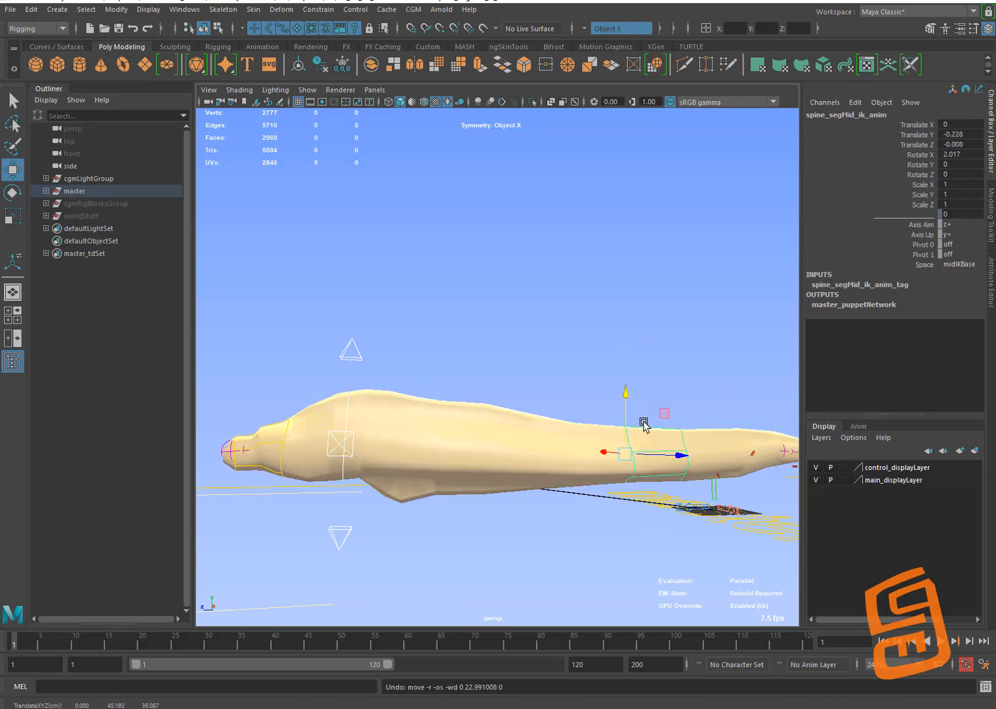
left_click(664, 377)
left_click(630, 433)
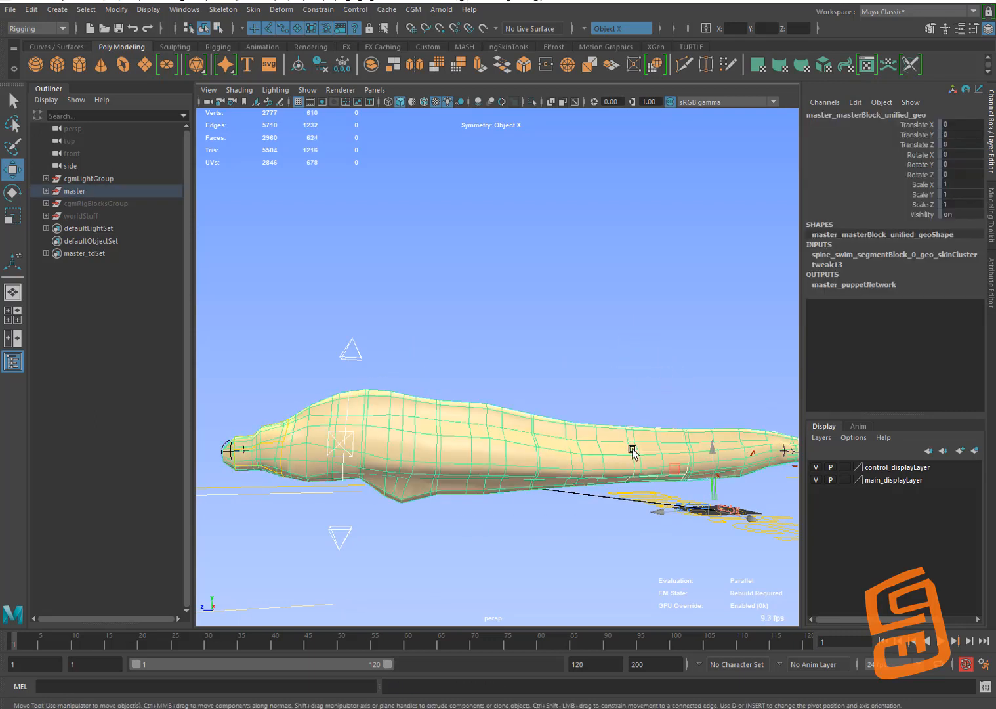
Set the Space of the spine_segMid_ik_anim control to tail_ik_anim_master_grp_ik and clear the selection
left_click(632, 452)
left_click(950, 264)
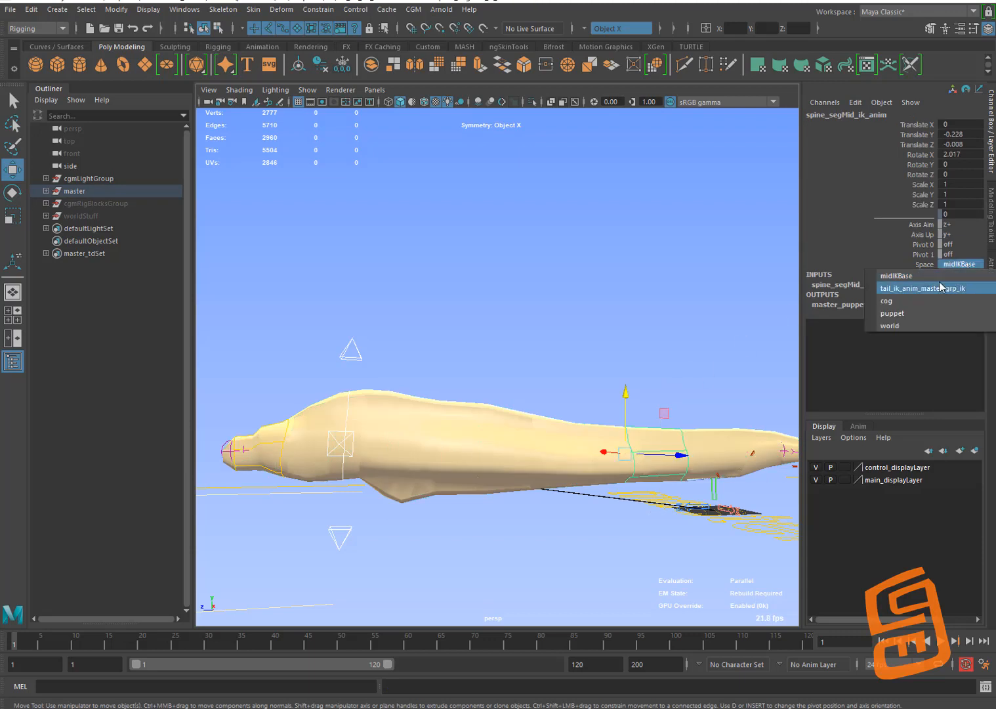
left_click(932, 292)
left_click(616, 401)
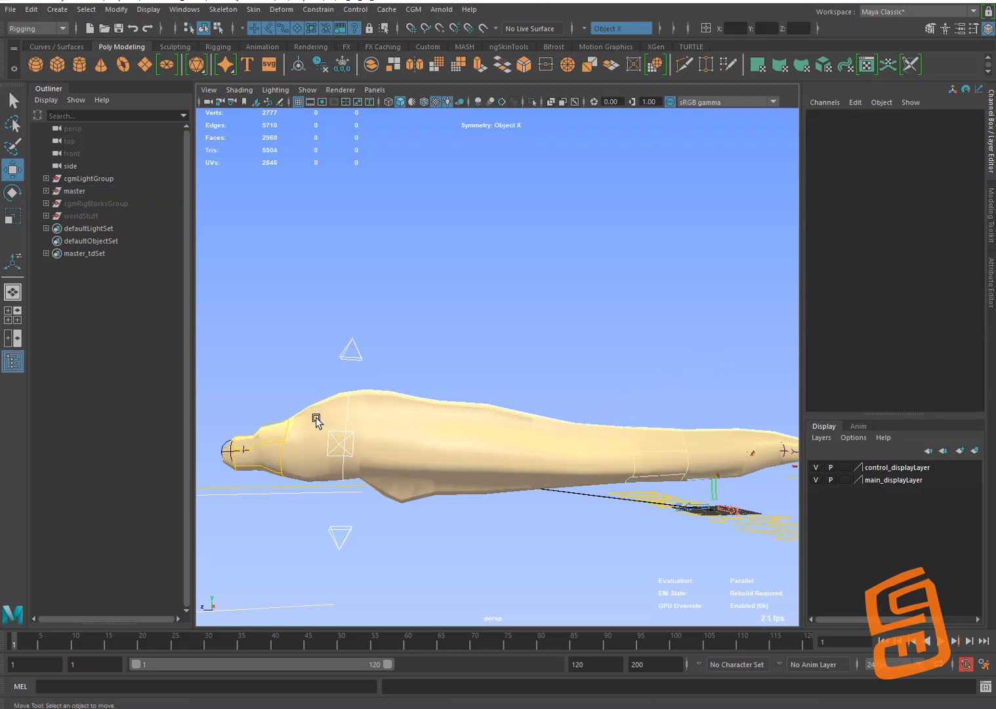
Try rotating the hips_ikBase_anim control to test the mid control's new space and undo the rotation
left_click(281, 450)
key("e")
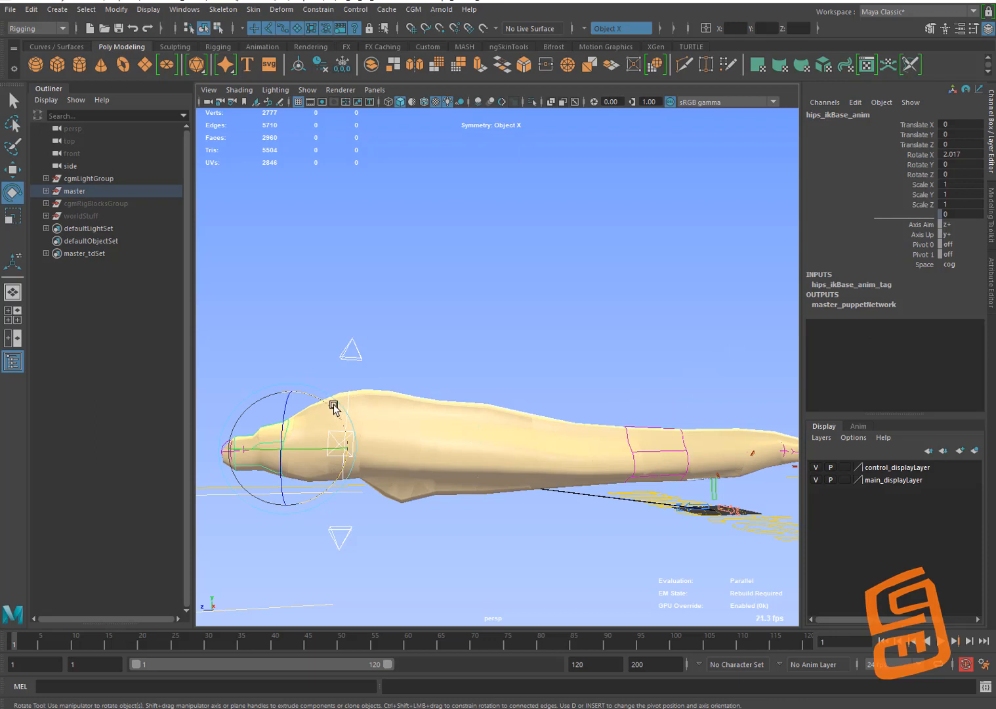
left_click_drag(333, 407, 289, 440)
key("ctrl+z")
key("w")
key("ctrl+z")
Try rotating the tail_ik_anim control to bend the eel's tail, undo the rotation and clear the selection
middle_click_drag(711, 385, 620, 402, "alt")
left_click_drag(620, 403, 634, 463, "alt")
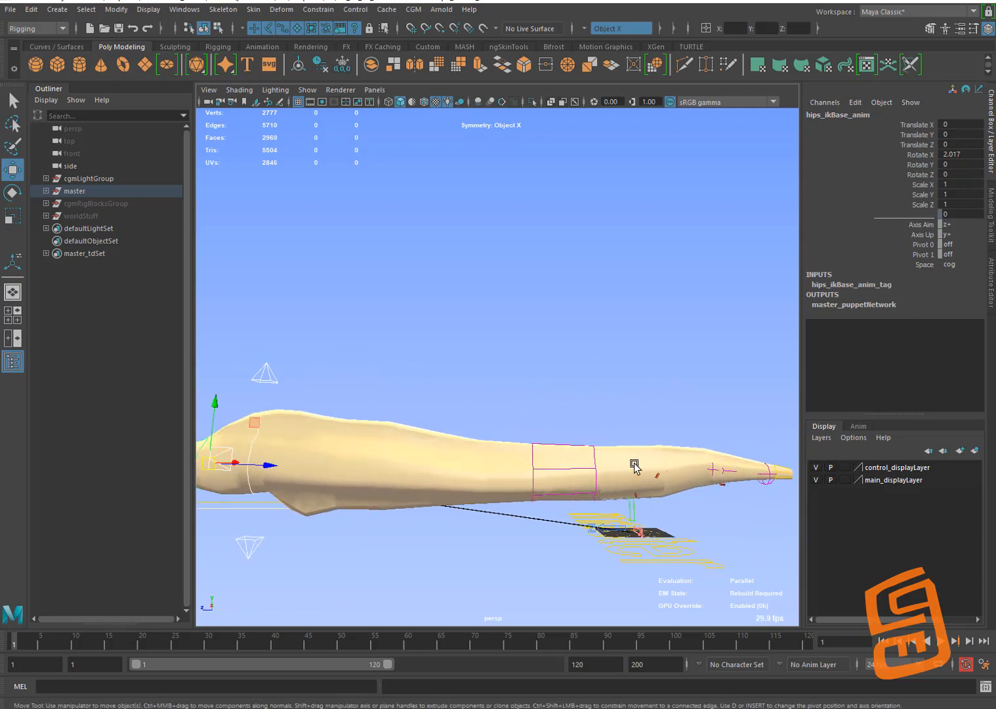
left_click(784, 481)
key("e")
left_click_drag(722, 433, 729, 484)
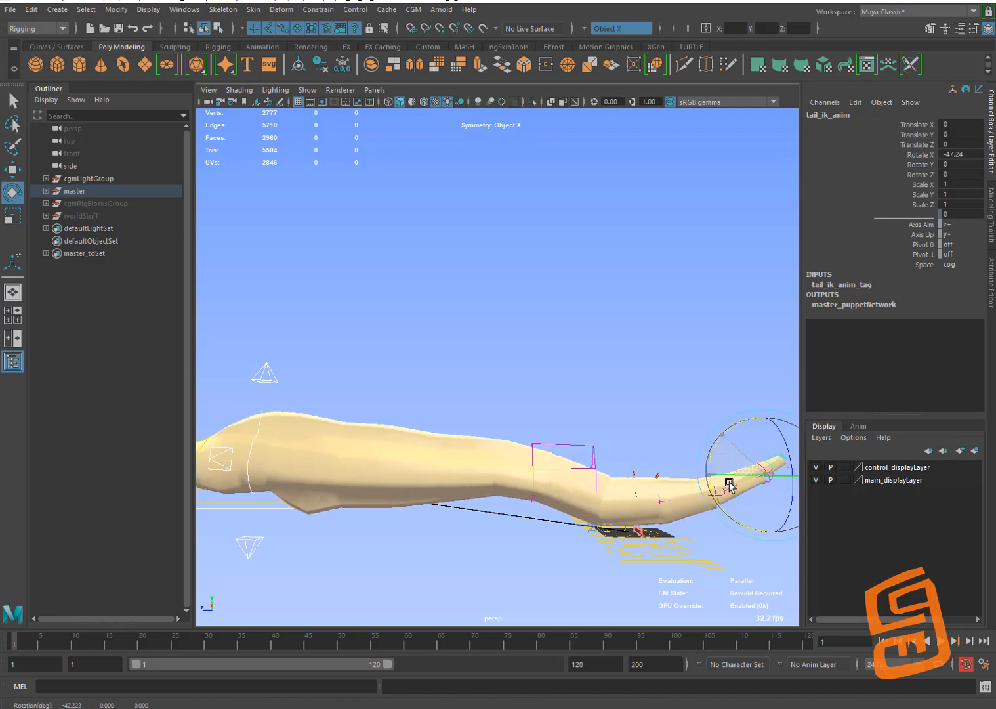
key("ctrl+z")
left_click(671, 375)
Try rotating the hips_ikBase_anim control freely on several axes, undo the rotations and clear the selection
left_click_drag(509, 437, 626, 423, "alt")
middle_click_drag(627, 423, 651, 414, "alt")
mouse_move(651, 414)
left_mouse_down("alt")
mouse_move(658, 413)
mouse_move(647, 431)
left_mouse_up("alt")
left_click(456, 520)
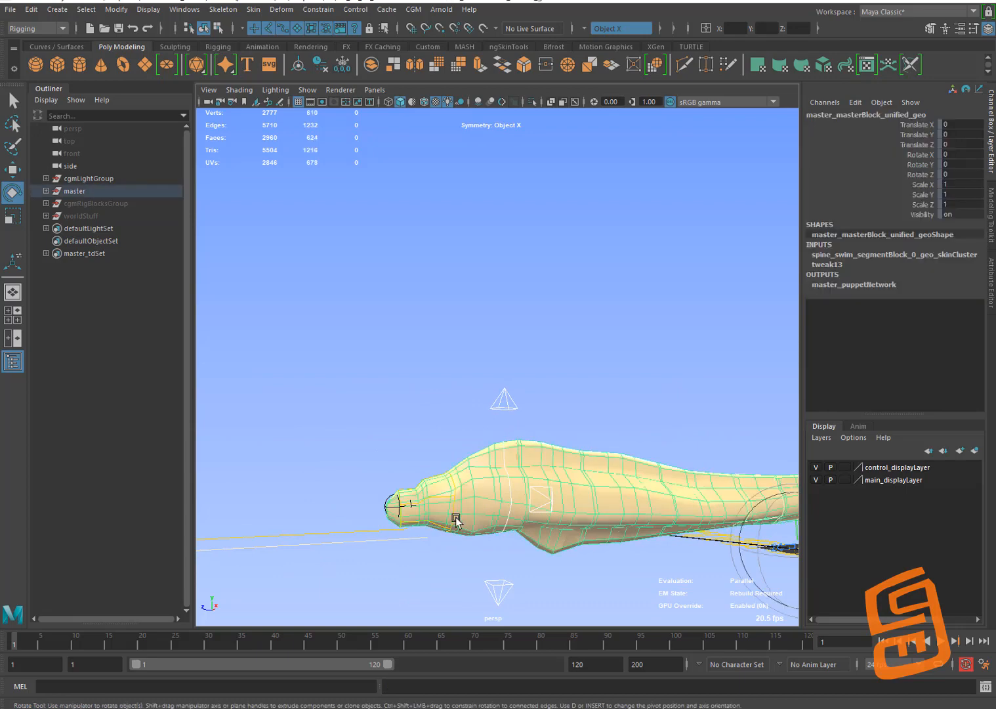
left_click(455, 528)
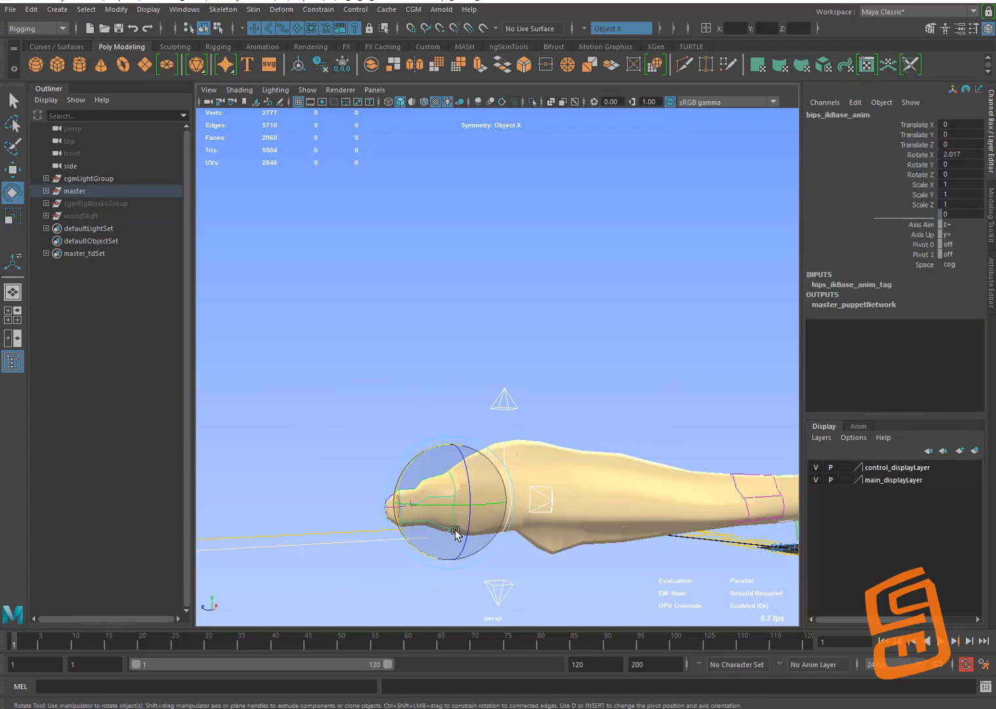
left_click_drag(462, 516, 619, 447, "alt")
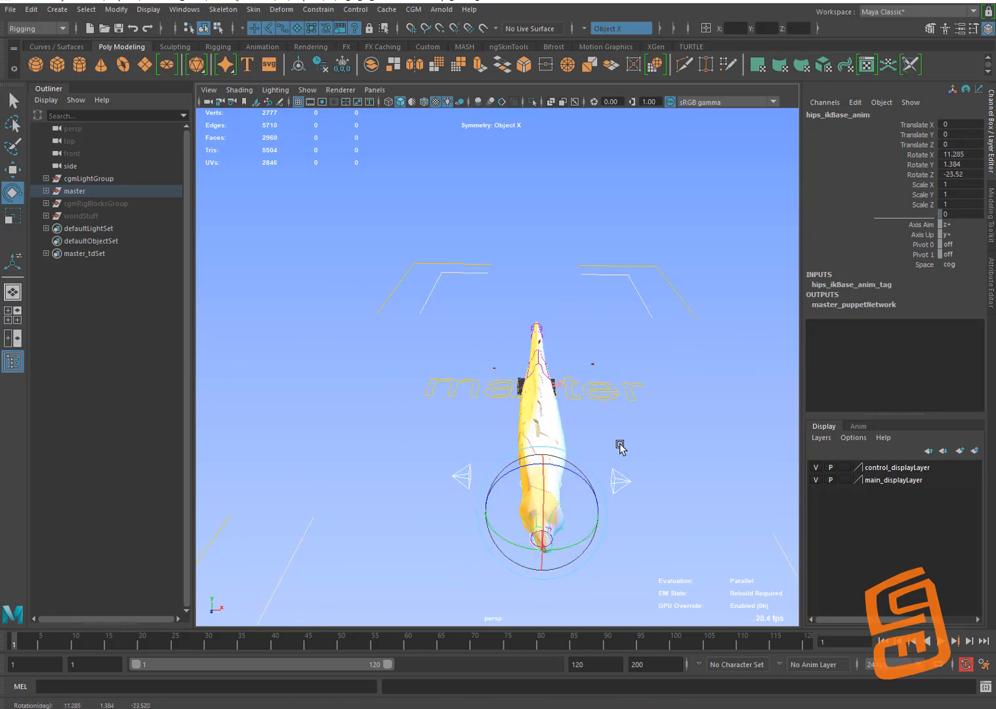
left_click(669, 402)
left_click_drag(673, 400, 590, 399, "alt")
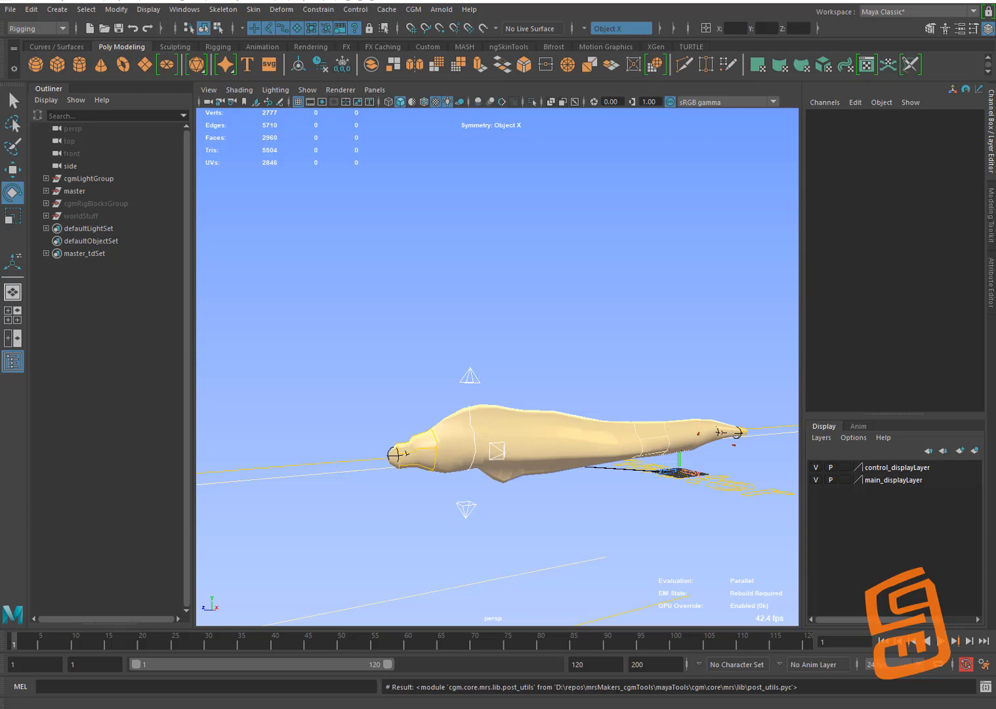
Narrow the Script Editor window and move it clear of the Outliner and the eel
left_click_drag(476, 0, 453, 74)
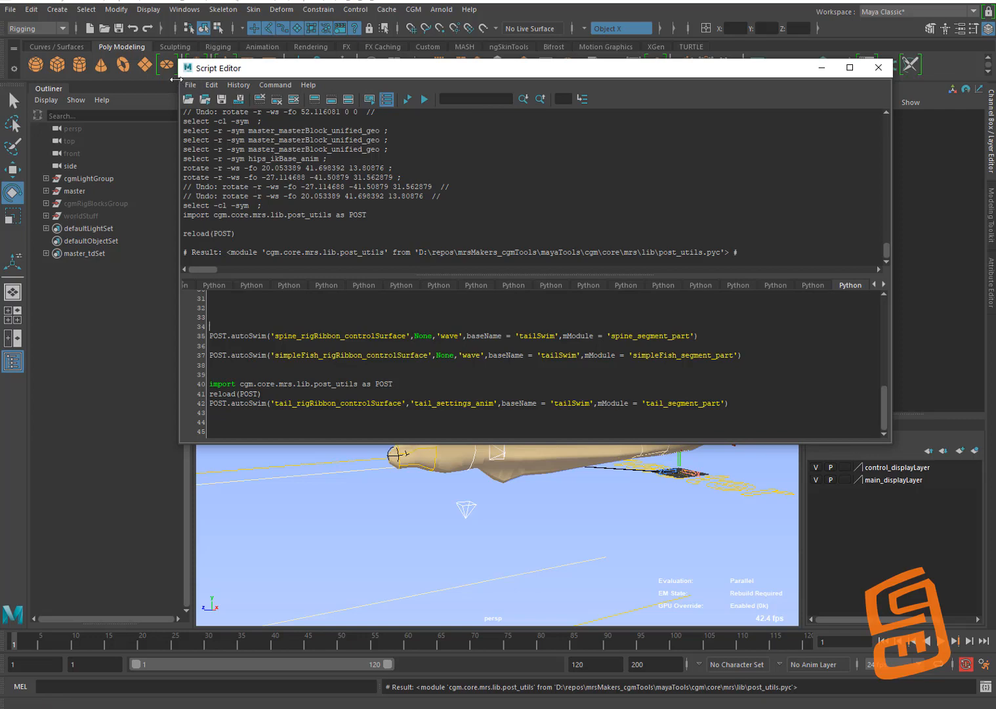
left_click_drag(176, 79, 338, 79)
left_click_drag(462, 72, 385, 2)
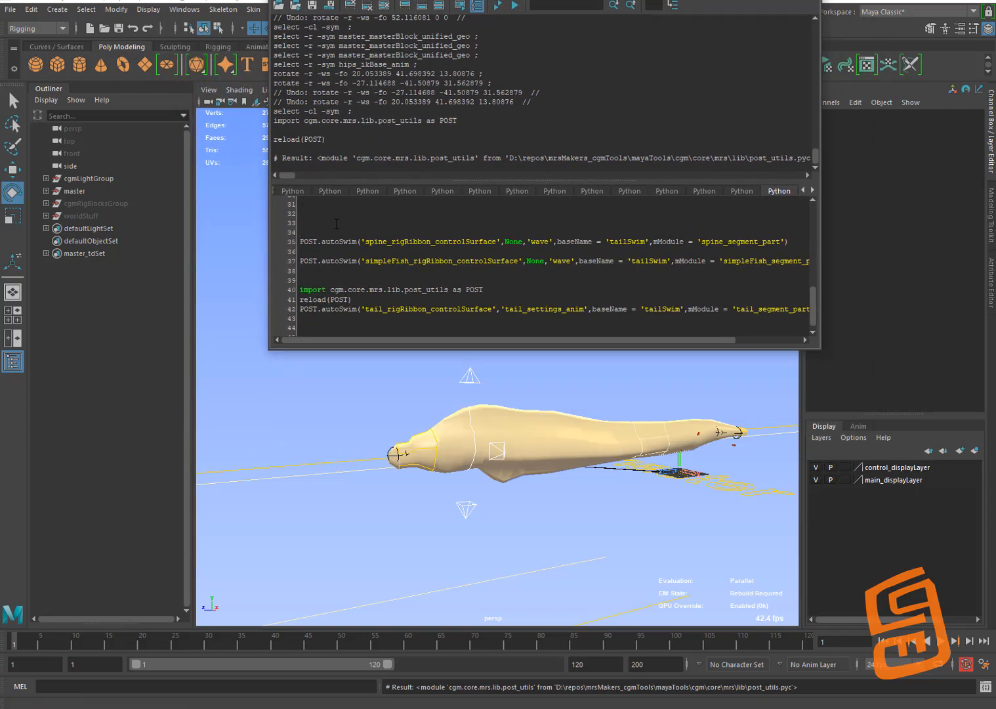
Widen the Outliner, expand the master hierarchy down to spine_rigNull and select spine_rigRibbon_controlSurface
left_click(46, 191)
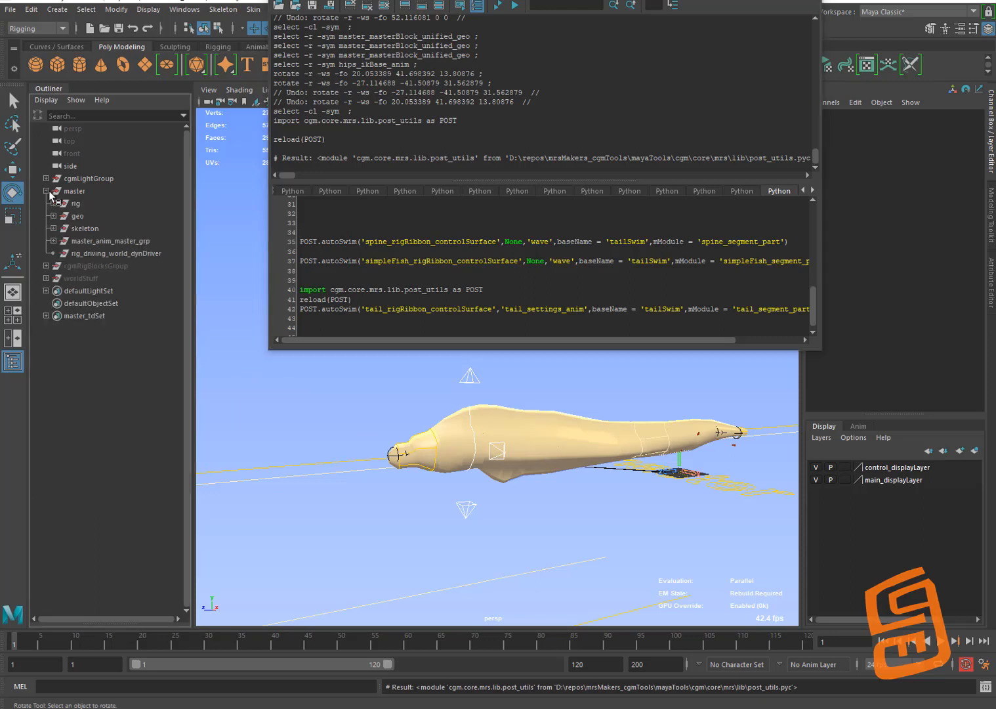
left_click(53, 204)
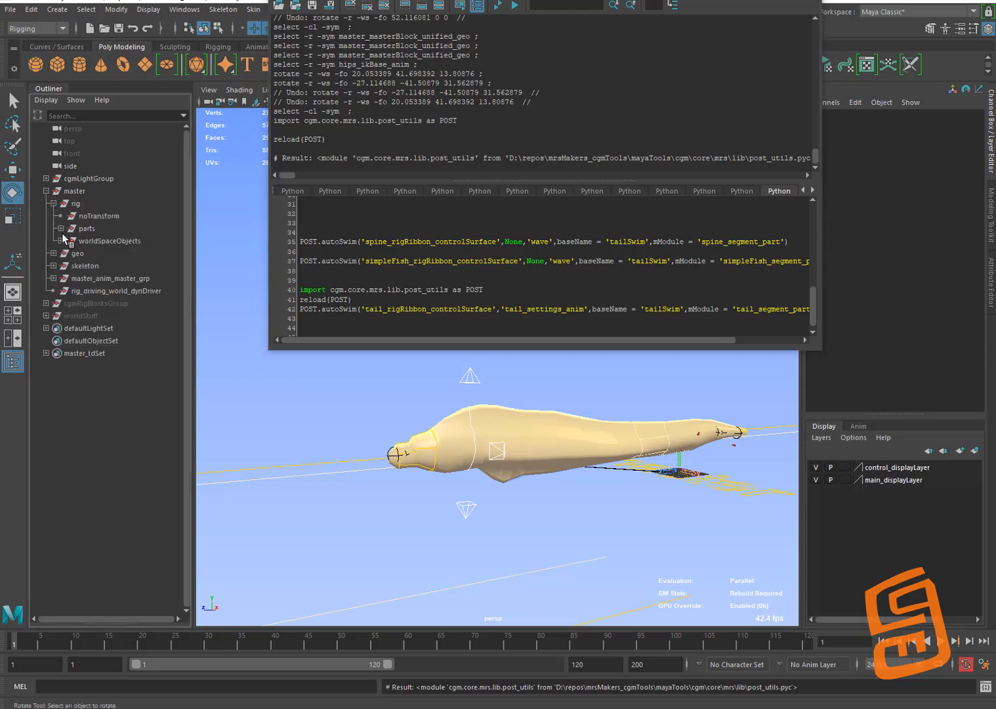
left_click(61, 229)
left_click(68, 241)
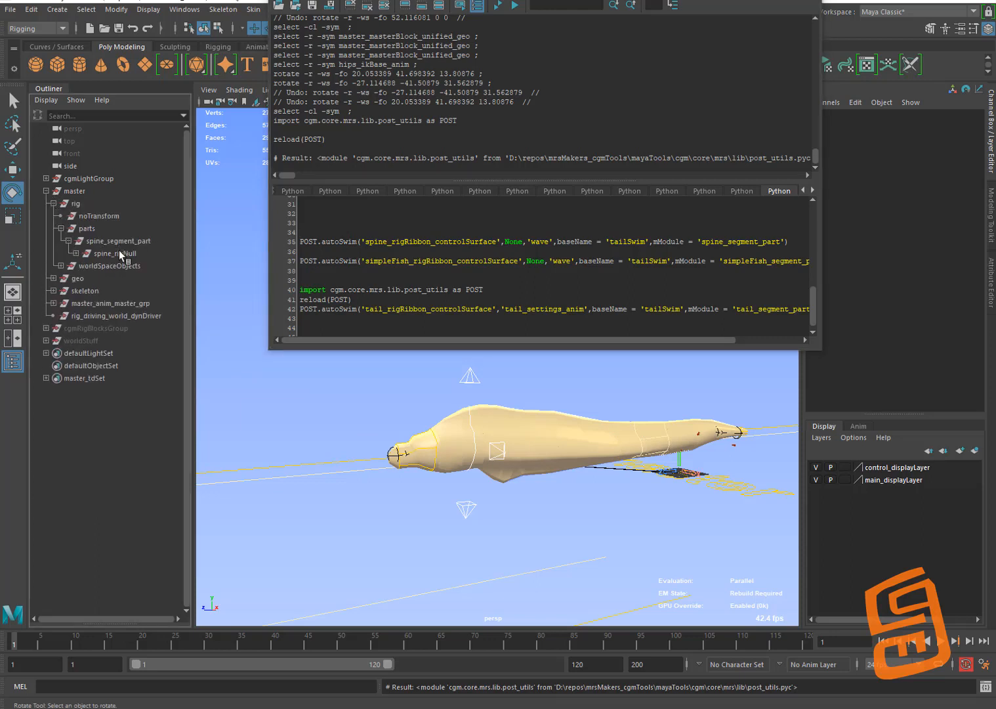
left_click(76, 253)
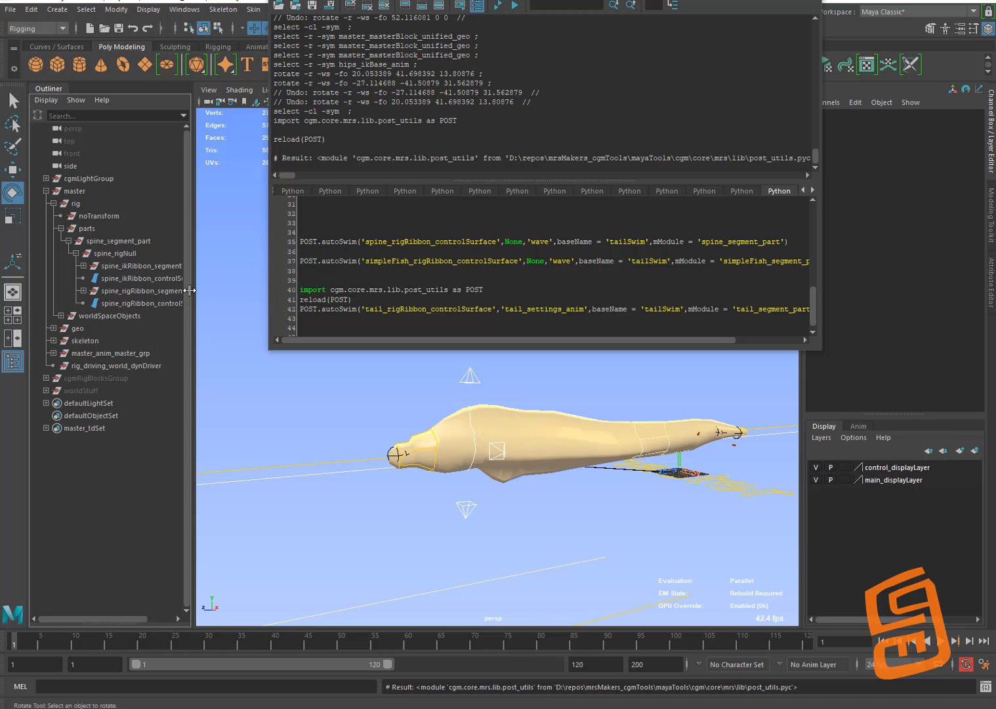
left_click_drag(189, 290, 241, 290)
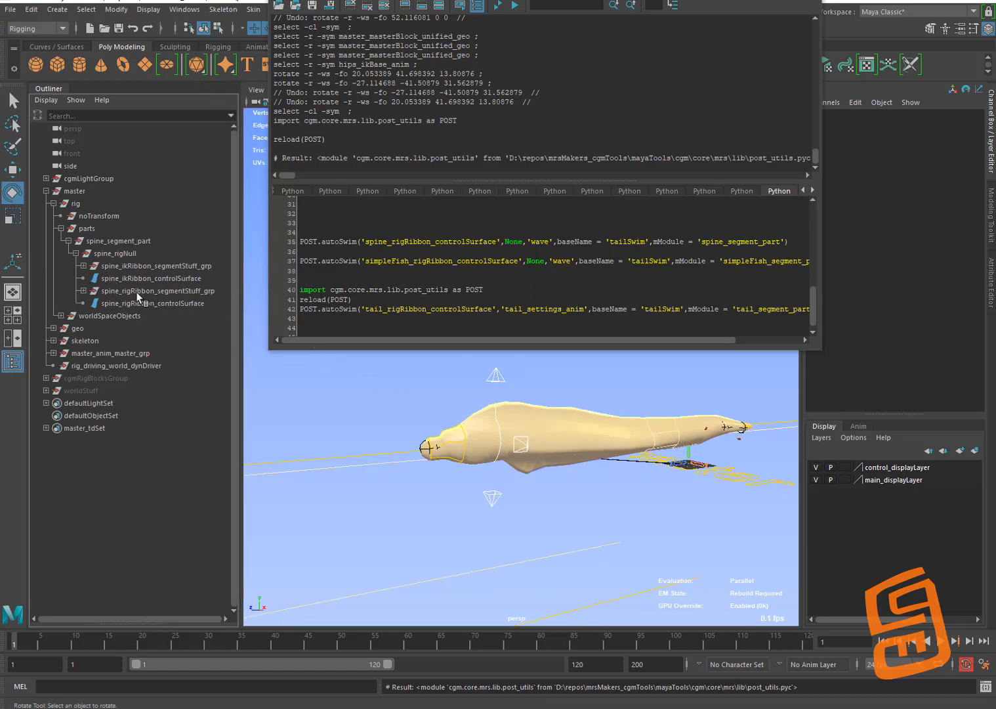
left_click(83, 291)
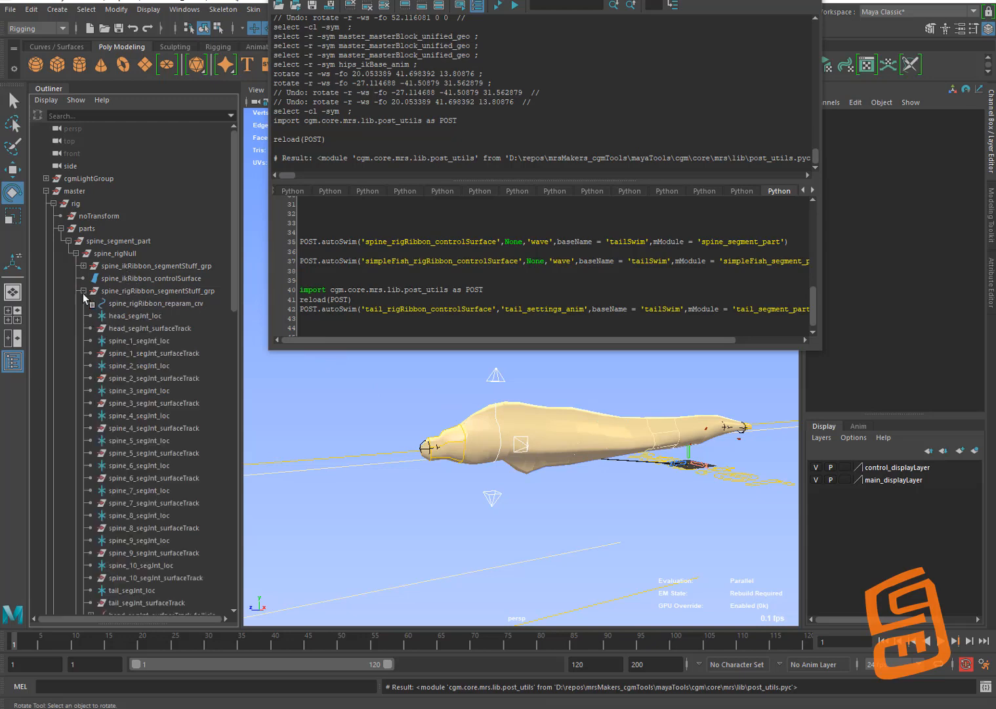
left_click(84, 290)
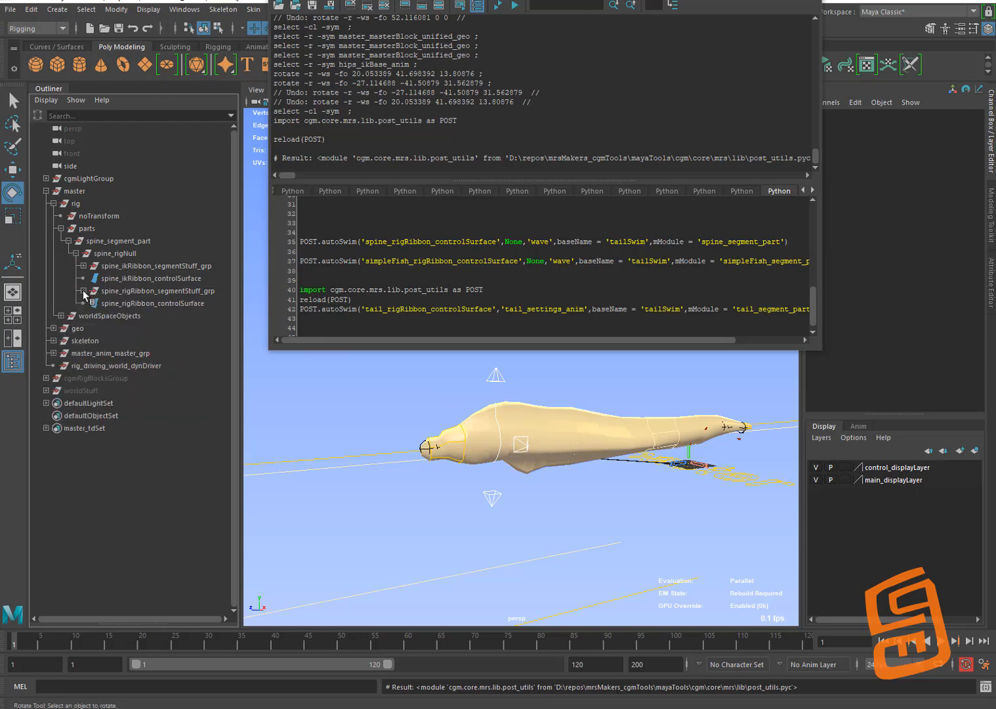
left_click(133, 303)
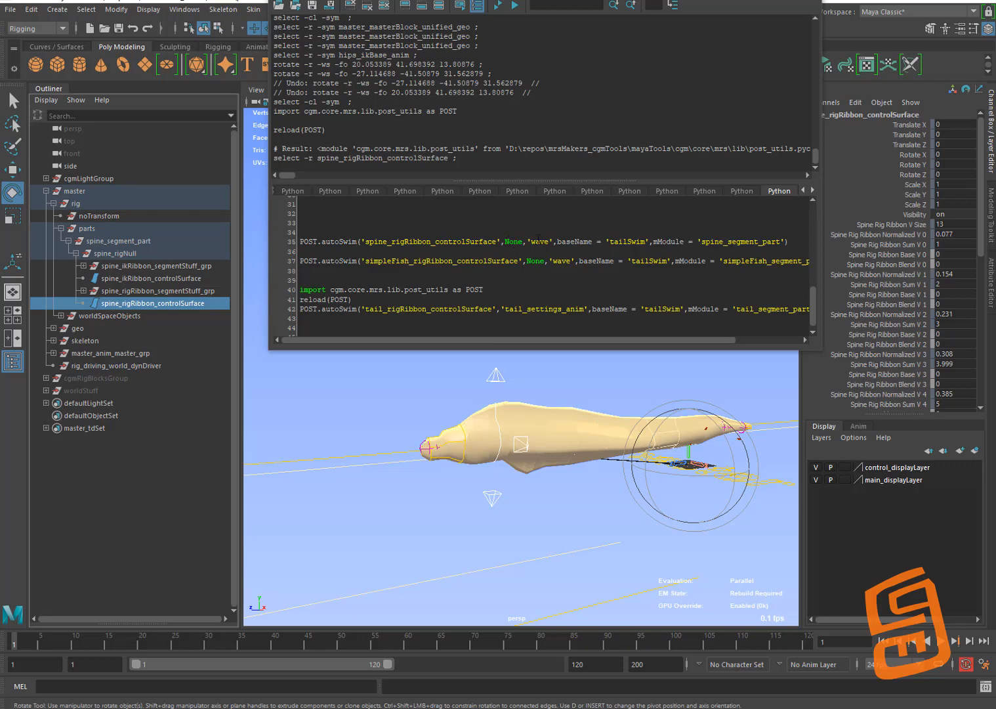
Change 'wave' to 'sine' in the POST.autoSwim line for spine_rigRibbon_controlSurface, run that line and move the Script Editor away
double_click(539, 241)
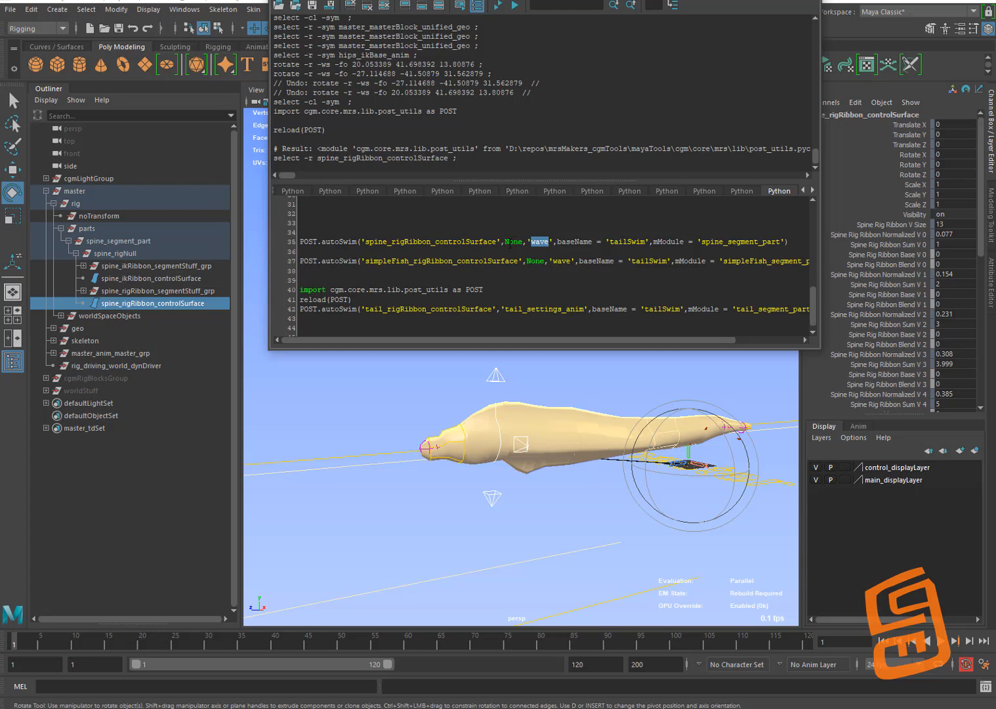
triple_click(509, 242)
left_click(509, 242)
double_click(545, 242)
type("sine")
triple_click(540, 241)
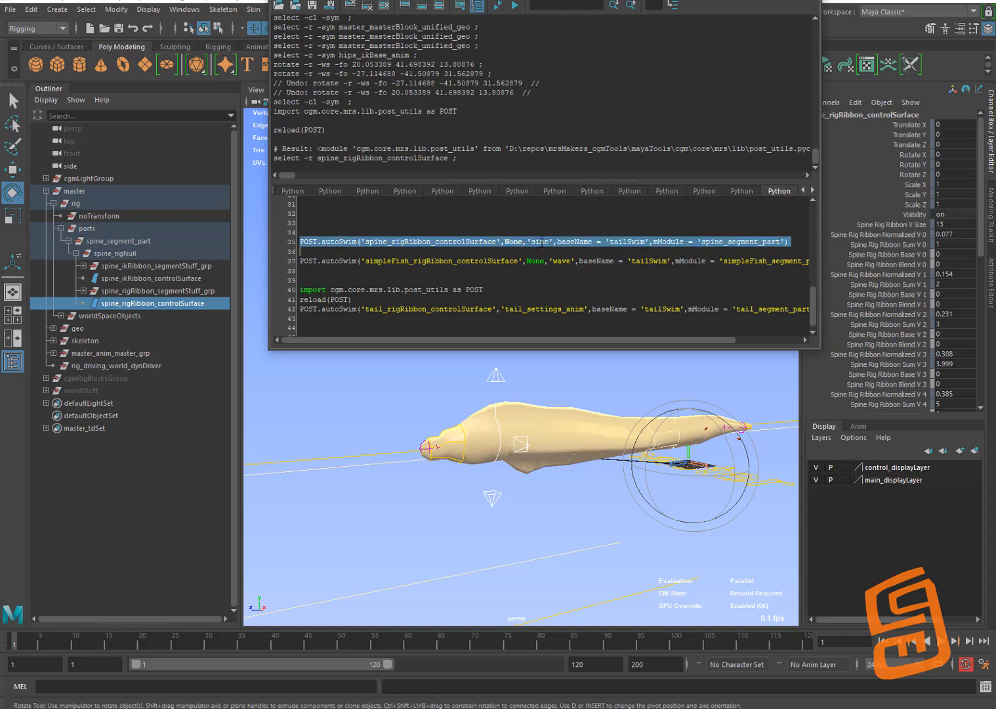
key("ctrl+Return")
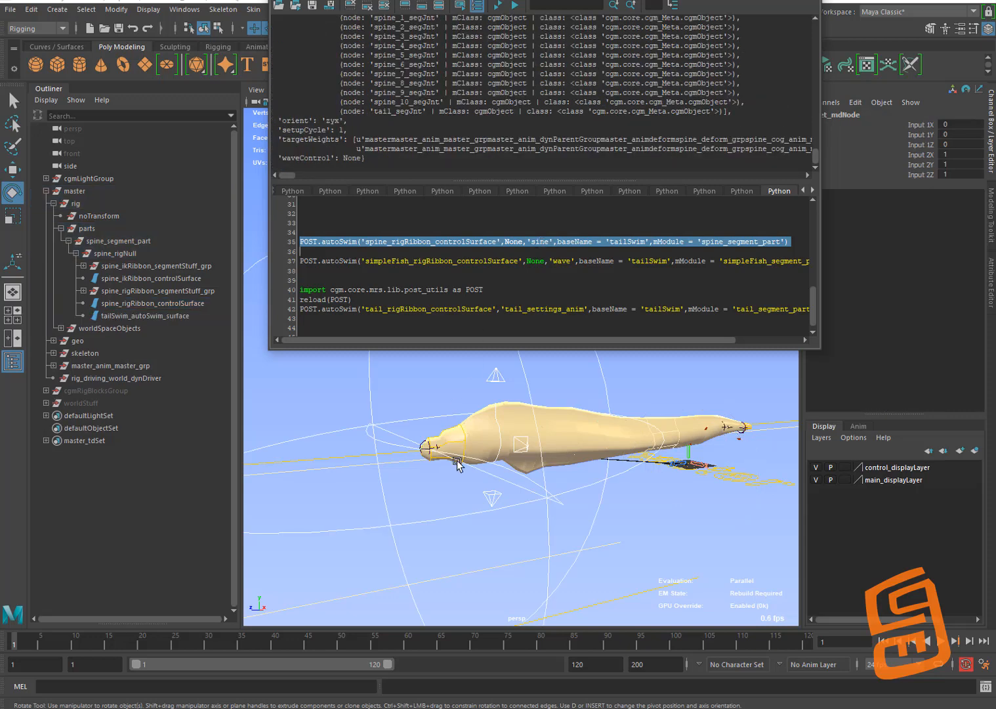
left_click_drag(544, 0, 472, 0)
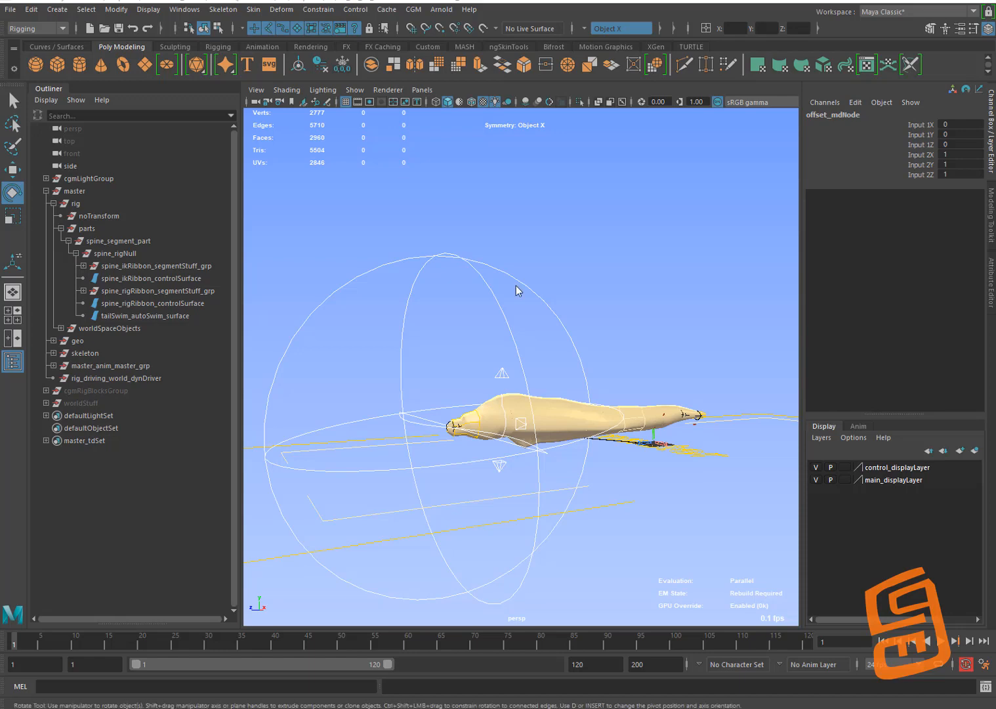
Try moving the spine_cog_anim control to test the rig, undo the move and clear the selection
mouse_move(640, 351)
left_mouse_down("alt")
mouse_move(595, 383)
mouse_move(625, 354)
mouse_move(622, 345)
left_mouse_up("alt")
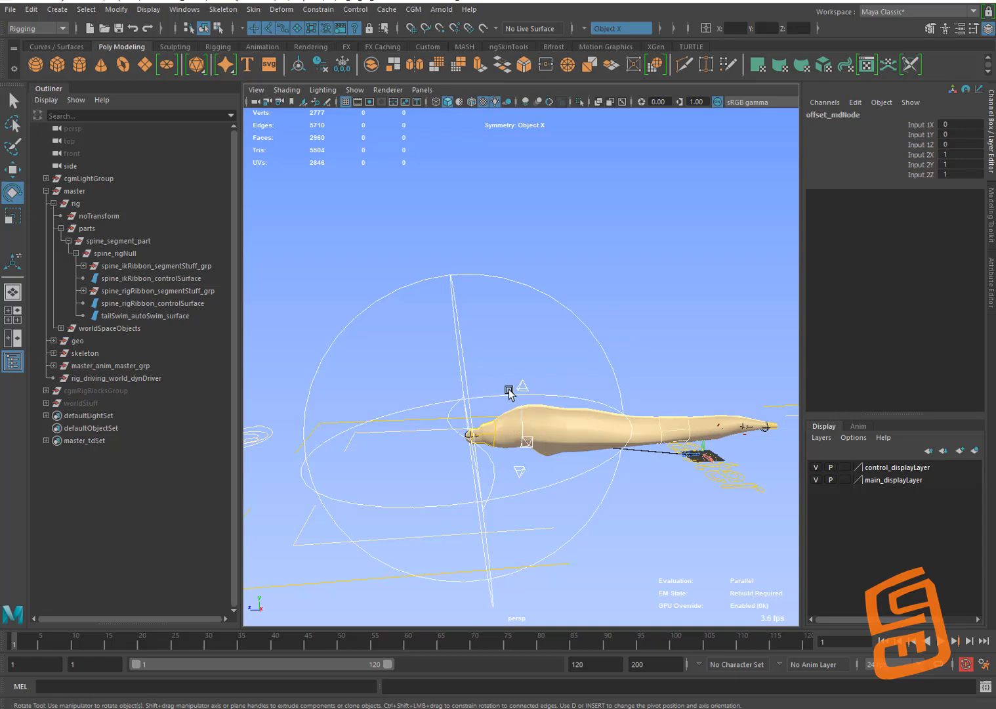
mouse_move(529, 396)
left_mouse_down("alt")
mouse_move(562, 386)
mouse_move(529, 394)
left_mouse_up("alt")
left_click(528, 394)
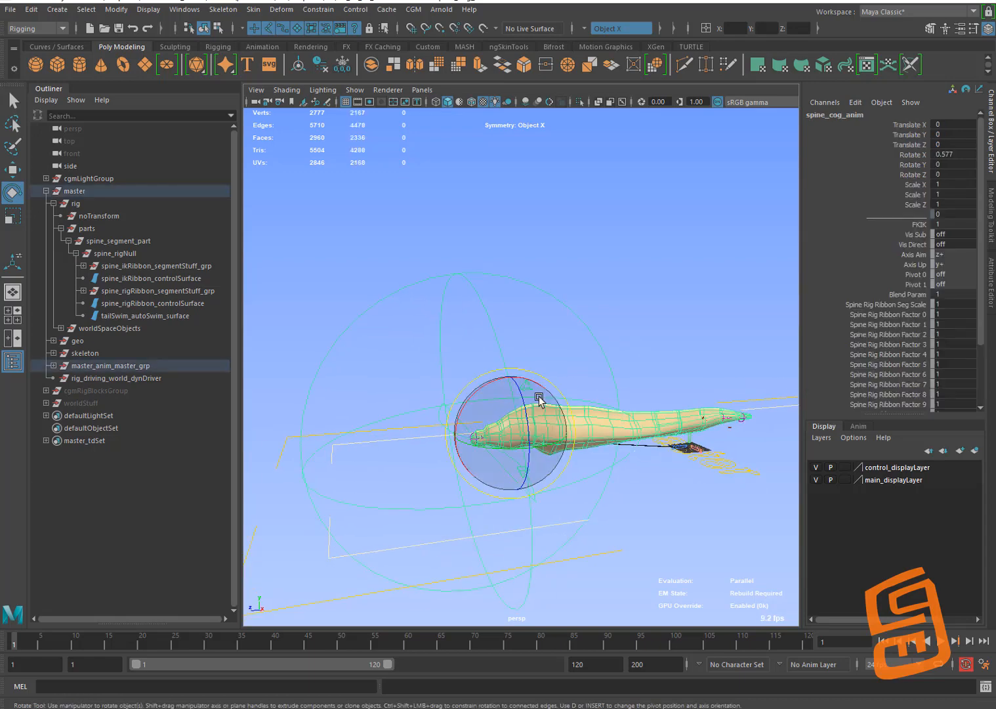
key("w")
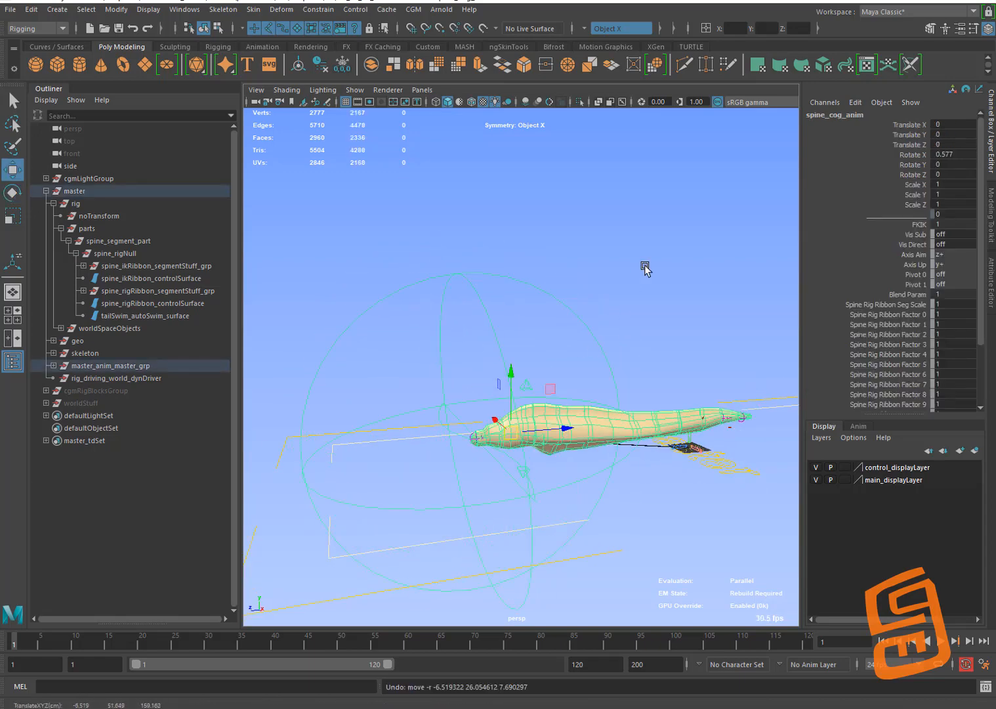
left_click(645, 267)
Try rotating the spherical tailSwimautoSwim_sine_settings_grp control, undo the rotations and clear the selection
left_click(504, 352)
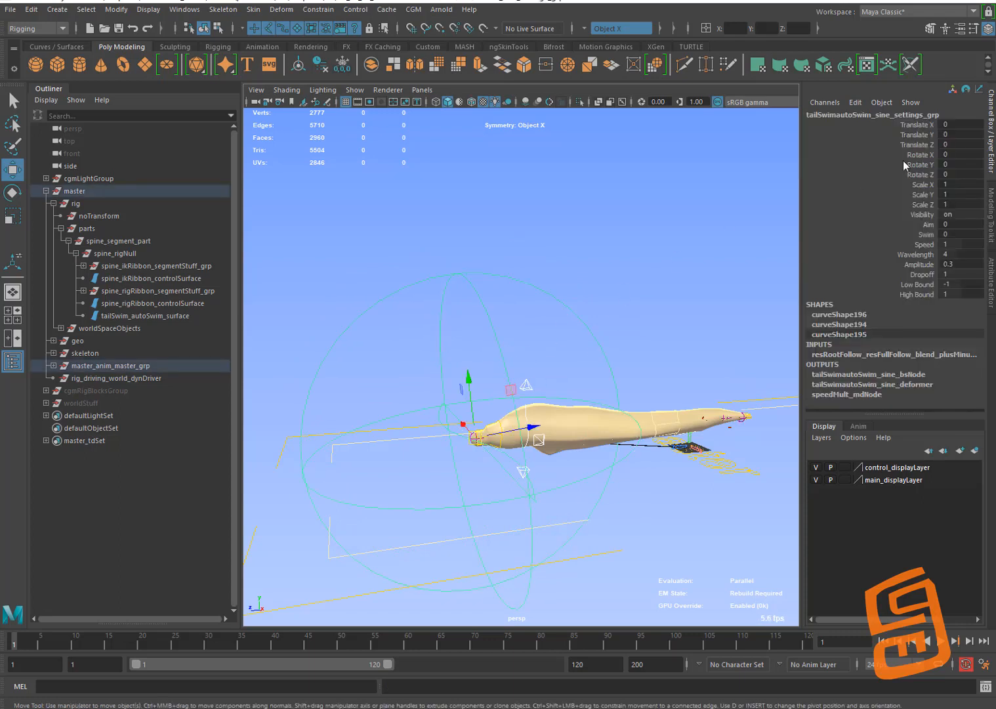
key("e")
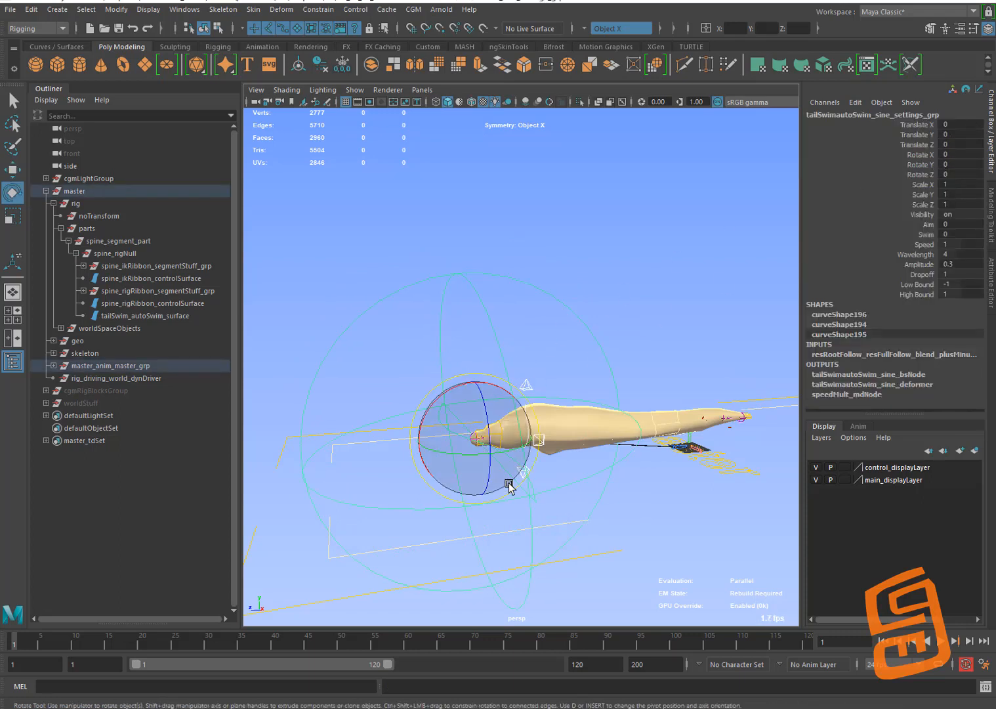
left_click_drag(468, 452, 519, 439)
key("ctrl+z")
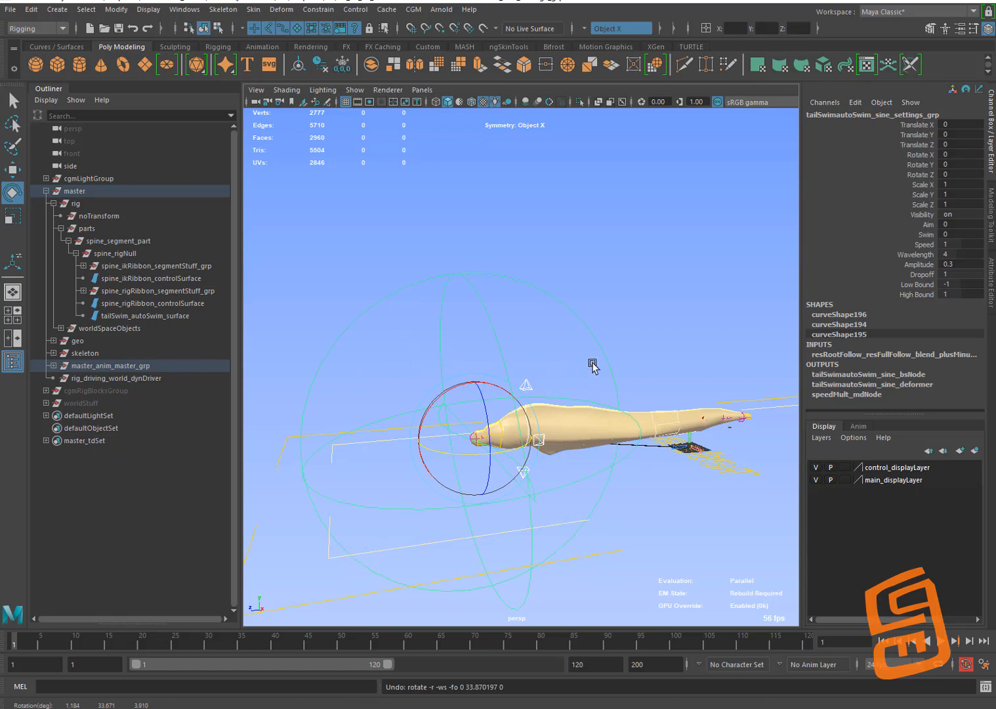
left_click(650, 311)
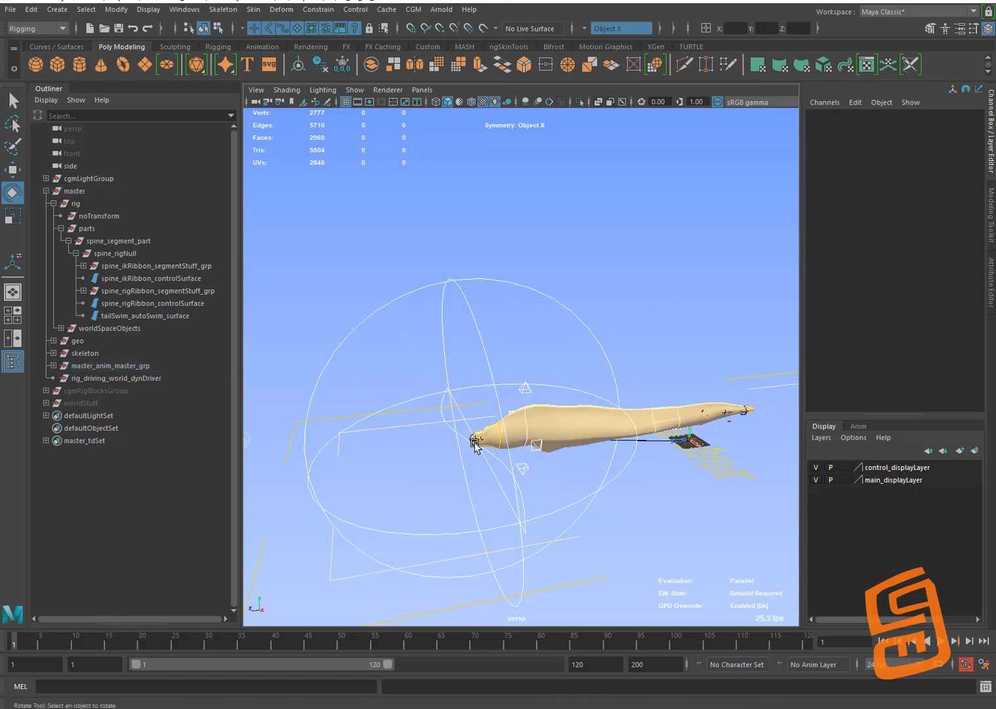
left_click(486, 351)
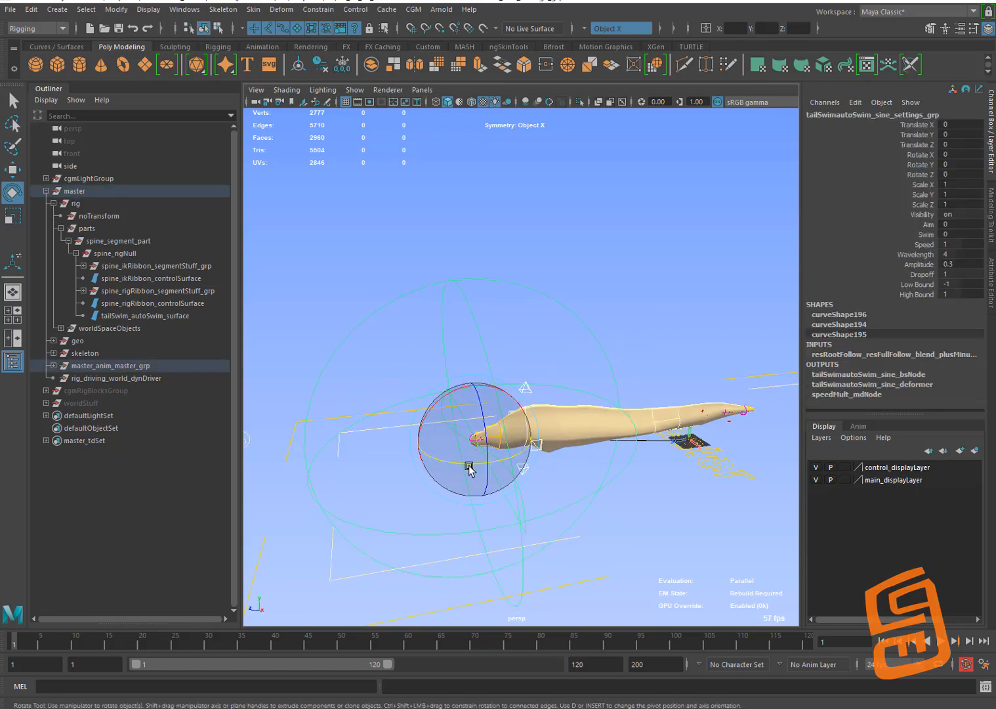
mouse_move(473, 464)
left_mouse_down()
mouse_move(548, 429)
mouse_move(521, 431)
left_mouse_up()
left_click(626, 280)
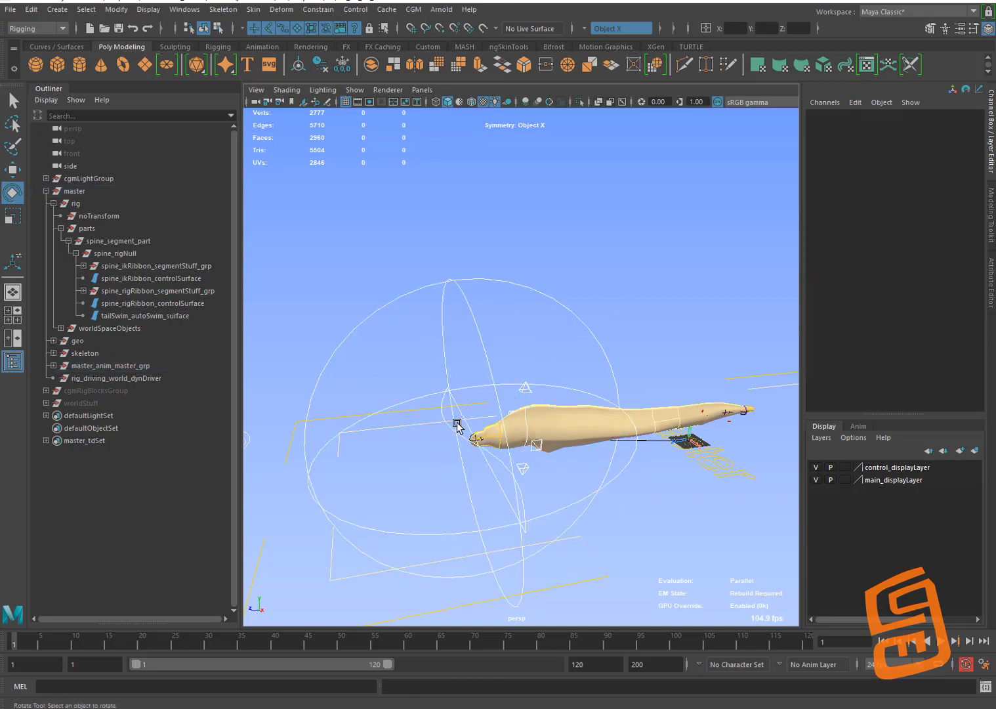
Try rotating the tailSwimautoSwim_sine_handle deformer handle twice around the vertical axis and undo both rotations
left_click(477, 452)
left_click_drag(467, 462, 533, 439)
key("ctrl+z")
left_click_drag(460, 464, 533, 433)
key("ctrl+z")
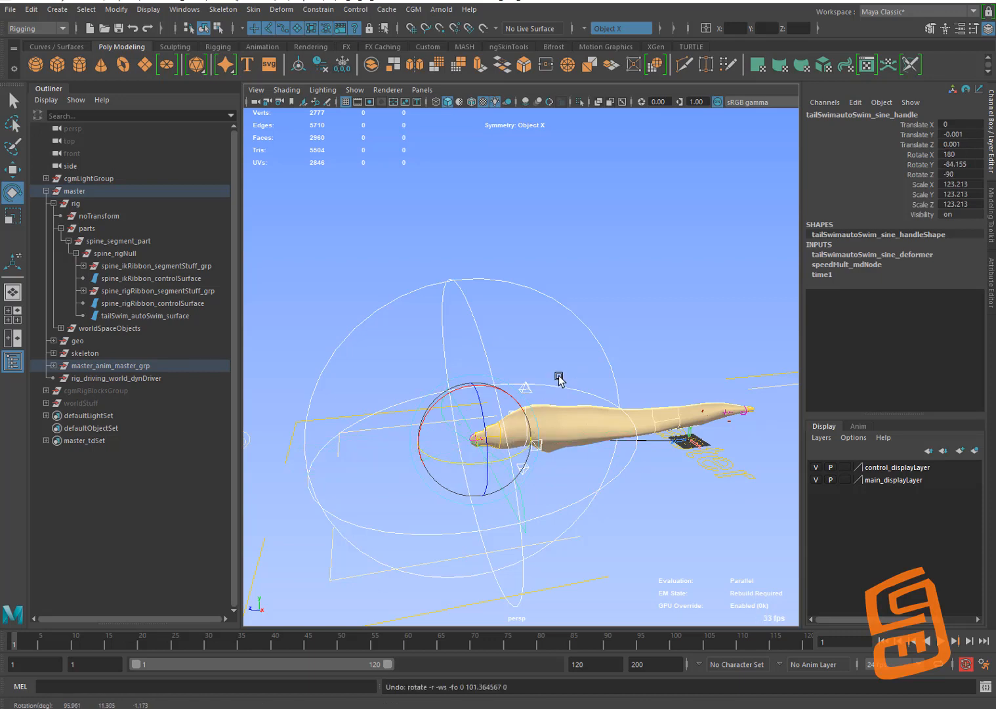
Select the tailSwimautoSwim_sine_settings_grp control and set its Swim attribute to 1
left_click_drag(591, 318, 572, 347)
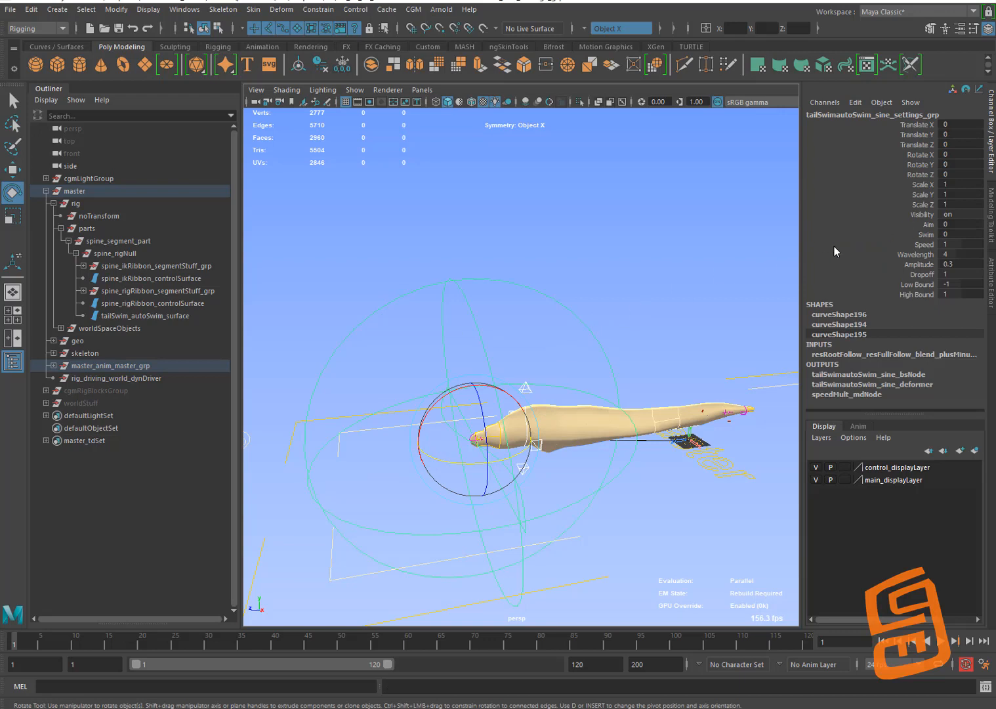
double_click(950, 234)
type("1")
key("Return")
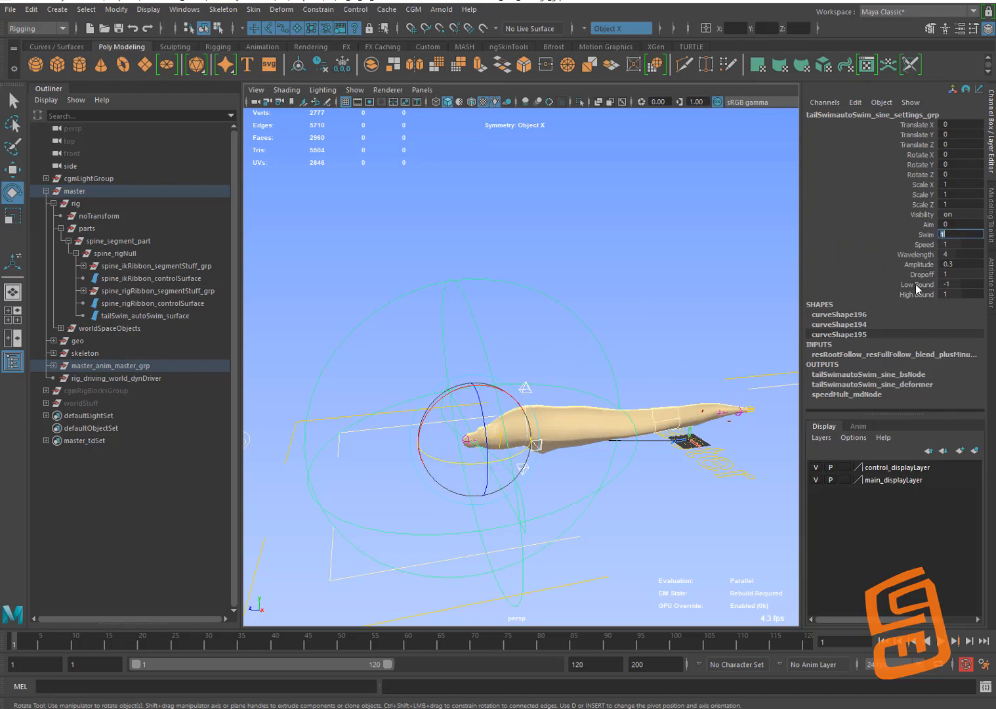
Play the timeline to preview the swim motion, stop playback and clear the selection
left_click(940, 641)
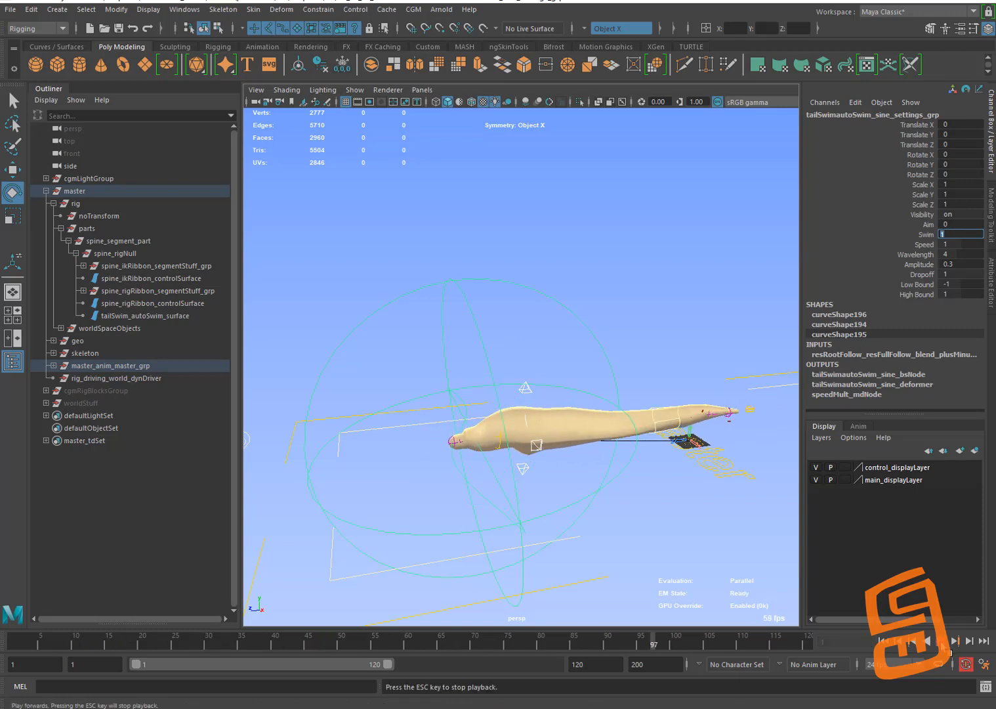
key("Escape")
key("e")
left_click(559, 308)
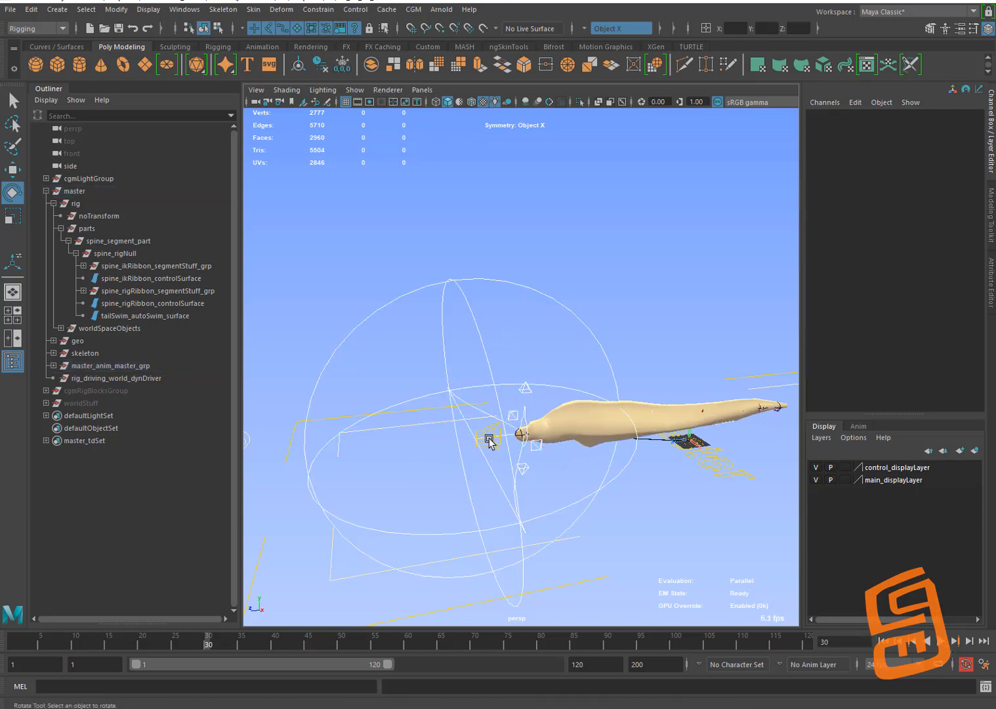
Try rotating the tailSwimautoSwim_sine_handle deformer handle freehand and undo the rotation
left_click(489, 459)
mouse_move(507, 477)
left_mouse_down()
mouse_move(531, 439)
mouse_move(475, 453)
mouse_move(492, 462)
left_mouse_up()
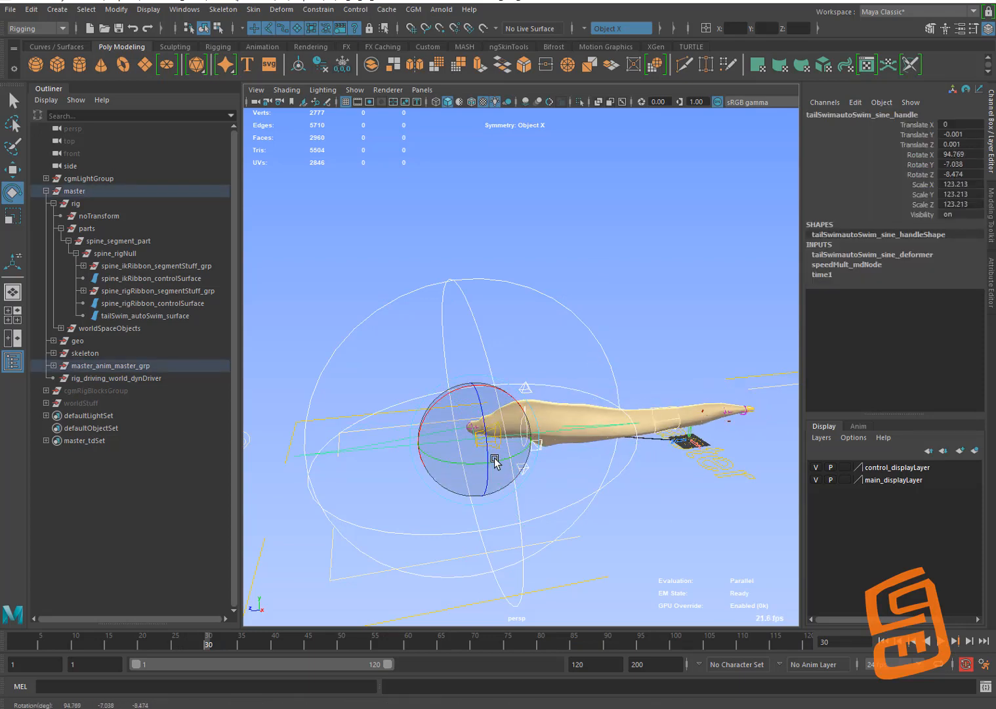
key("ctrl+z")
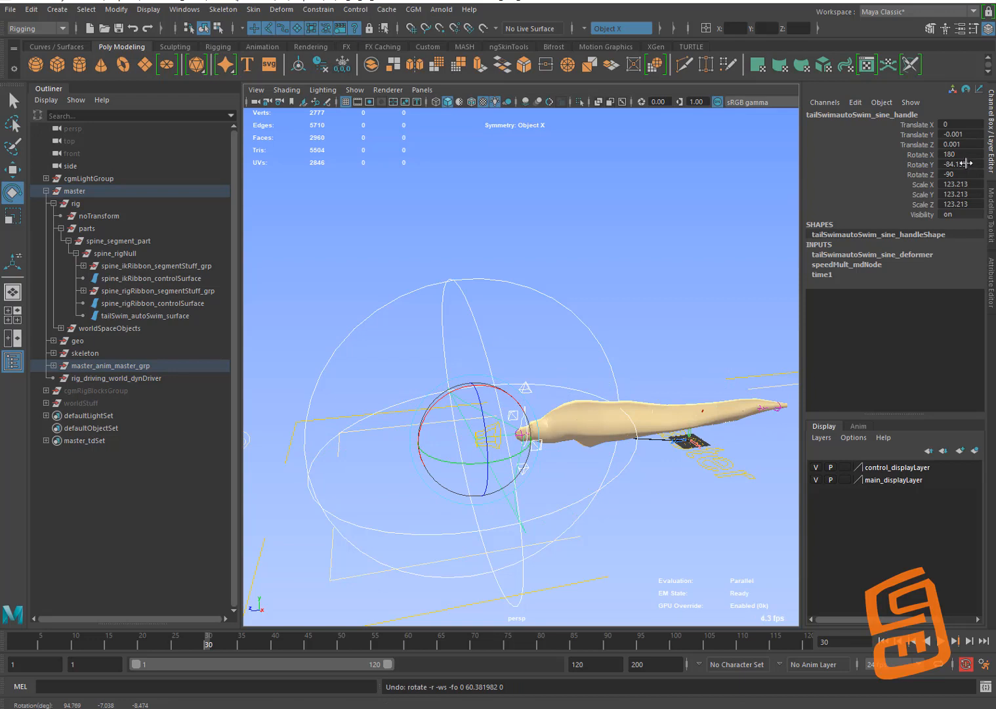
Set the tailSwimautoSwim_sine_handle's Rotate Z to 0 and its Rotate Y to 90
double_click(959, 174)
type("0")
key("Return")
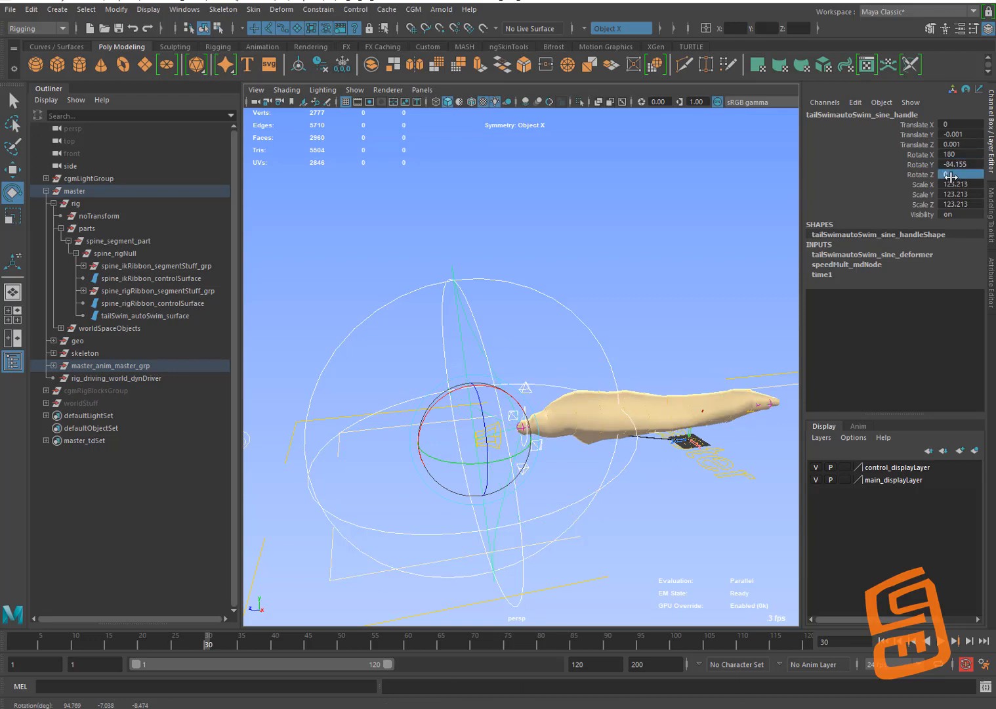
double_click(959, 163)
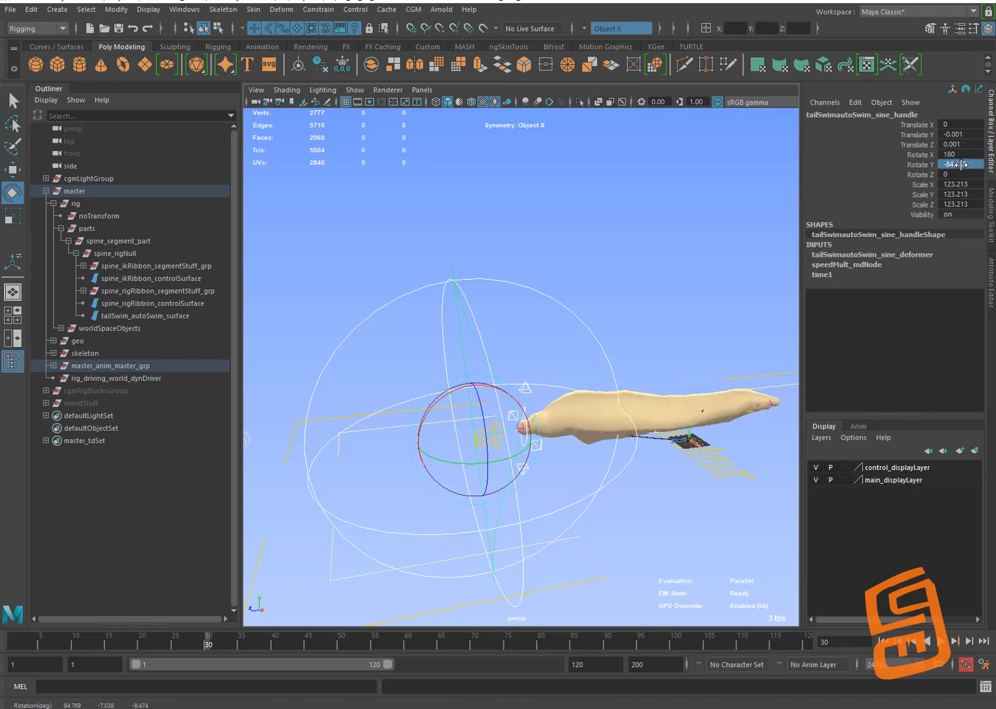
type("90")
key("Return")
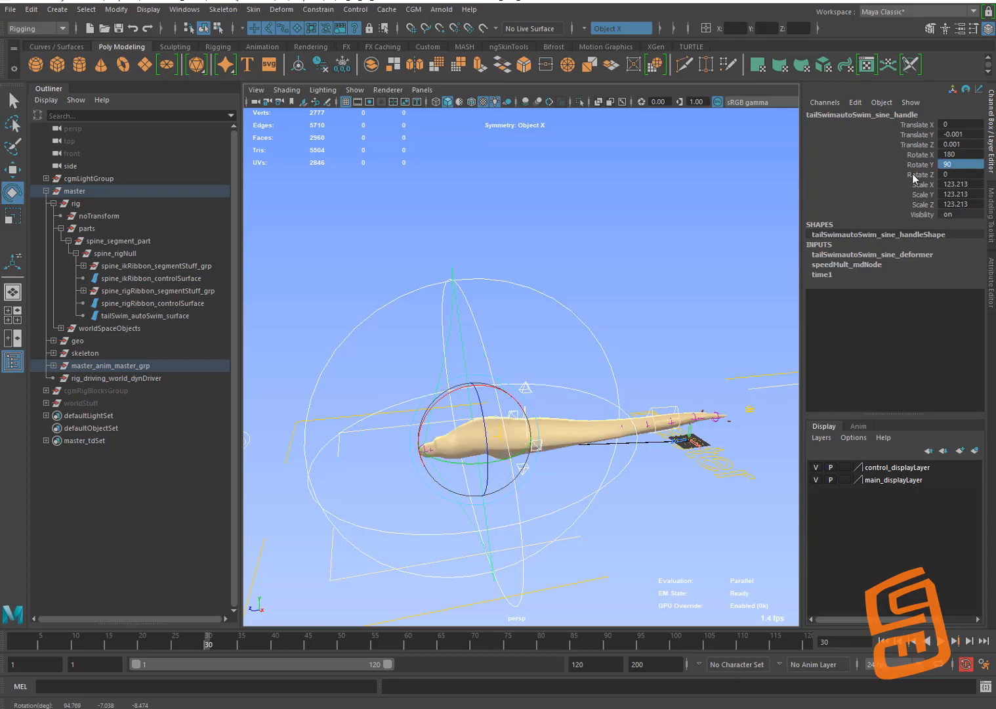
Try moving the tailSwimautoSwim_sine_handle along the body axis and undo the move
key("w")
left_click_drag(498, 443, 453, 443)
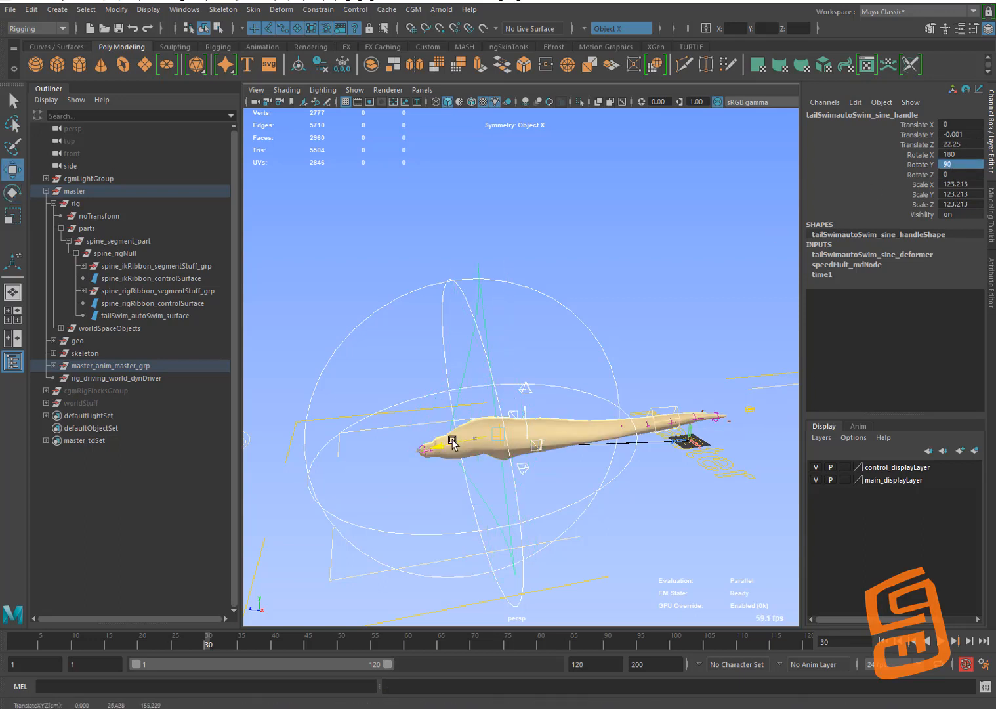
key("ctrl+z")
Rotate the tailSwimautoSwim_sine_handle freehand to about 265 in X, 0 in Y and 178 in Z
key("e")
left_click_drag(454, 391, 549, 425)
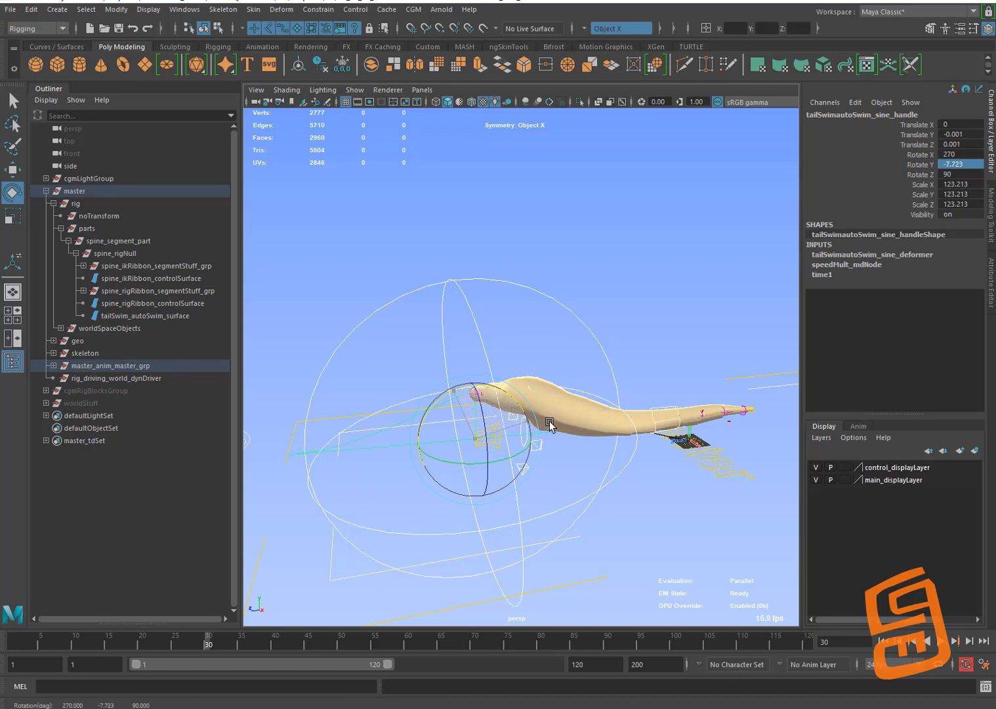
left_click_drag(478, 407, 505, 393)
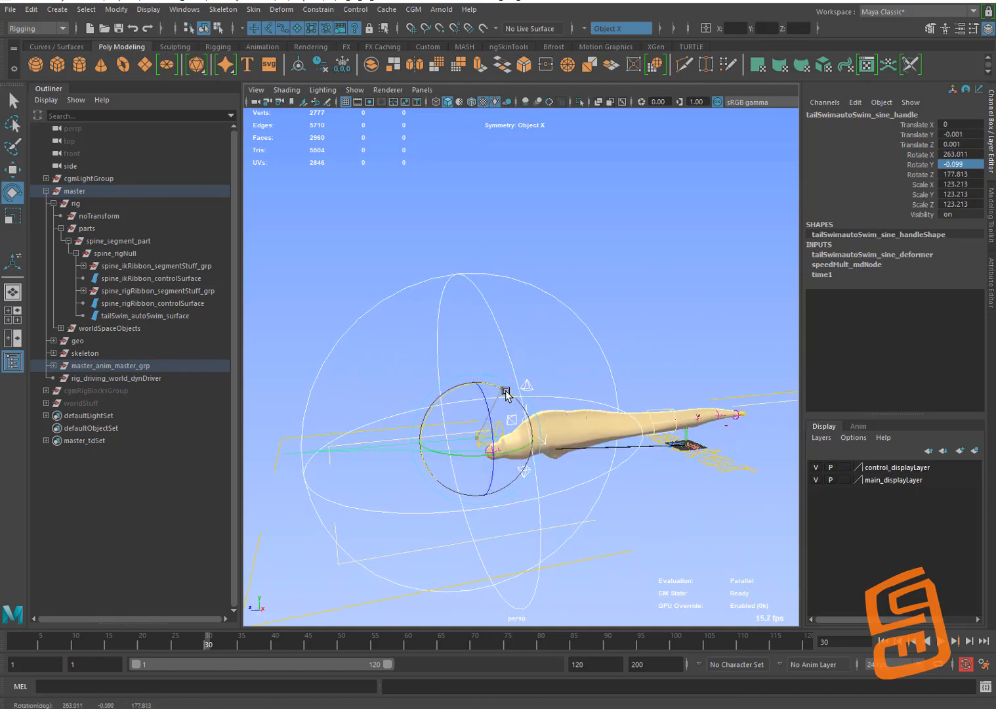
Select the tailSwimautoSwim_sine_settings_grp sphere control and set its Aim attribute to 1
left_click(576, 322)
left_click_drag(595, 333, 675, 286, "alt")
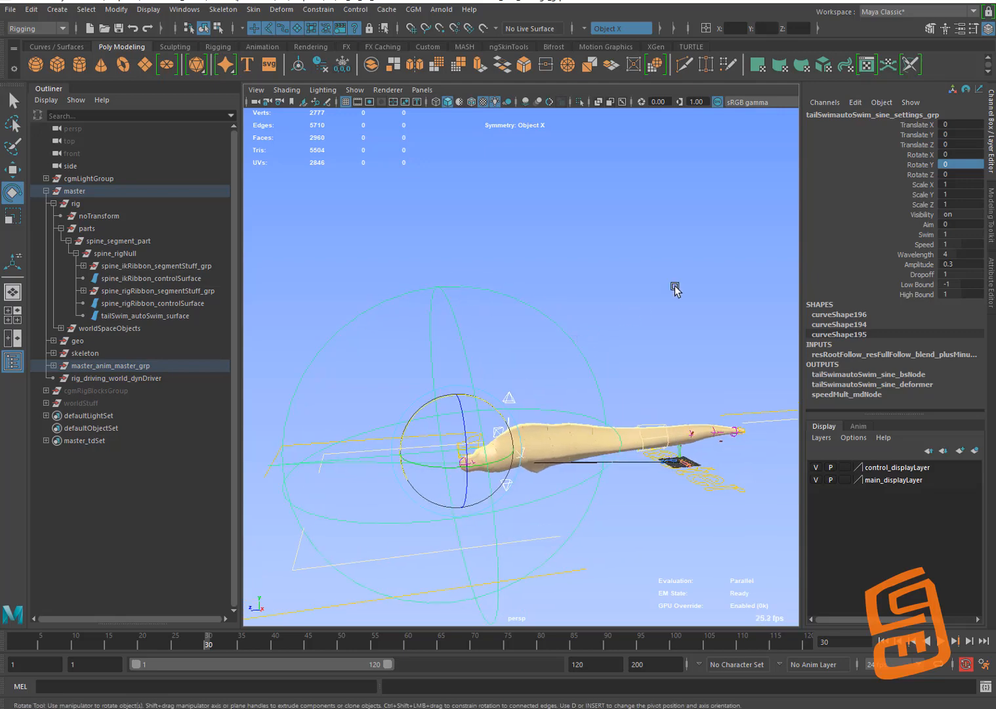
left_click(925, 225)
middle_click_drag(697, 290, 672, 302)
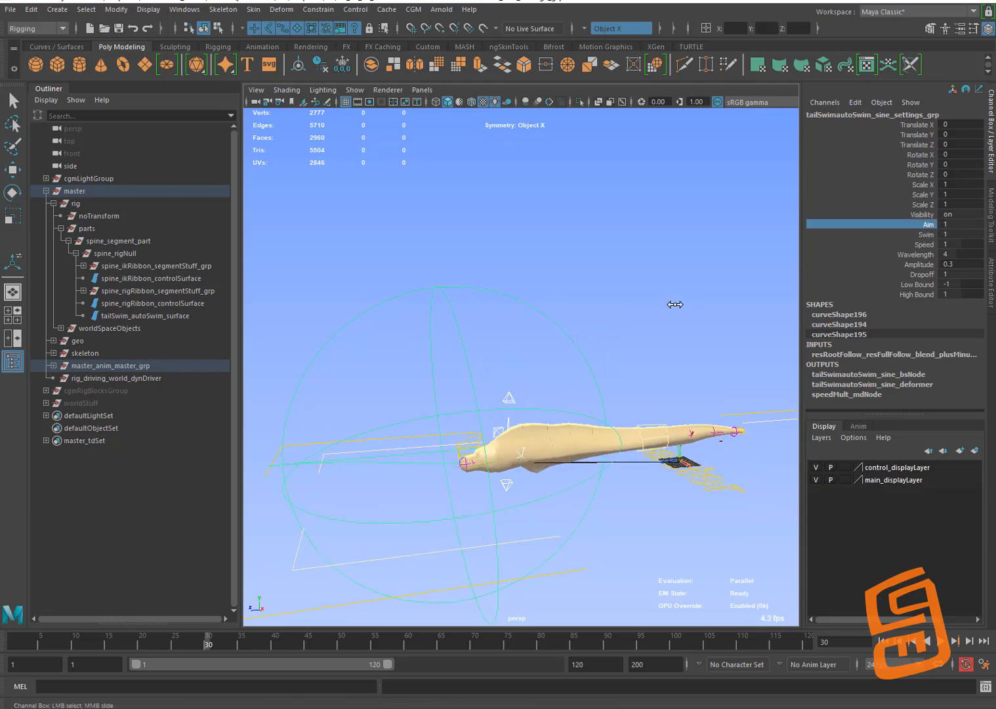
Try moving the tail_ik_anim control upward to test the tail, then undo the moves
left_click(734, 431)
left_click(747, 434)
left_click(746, 431)
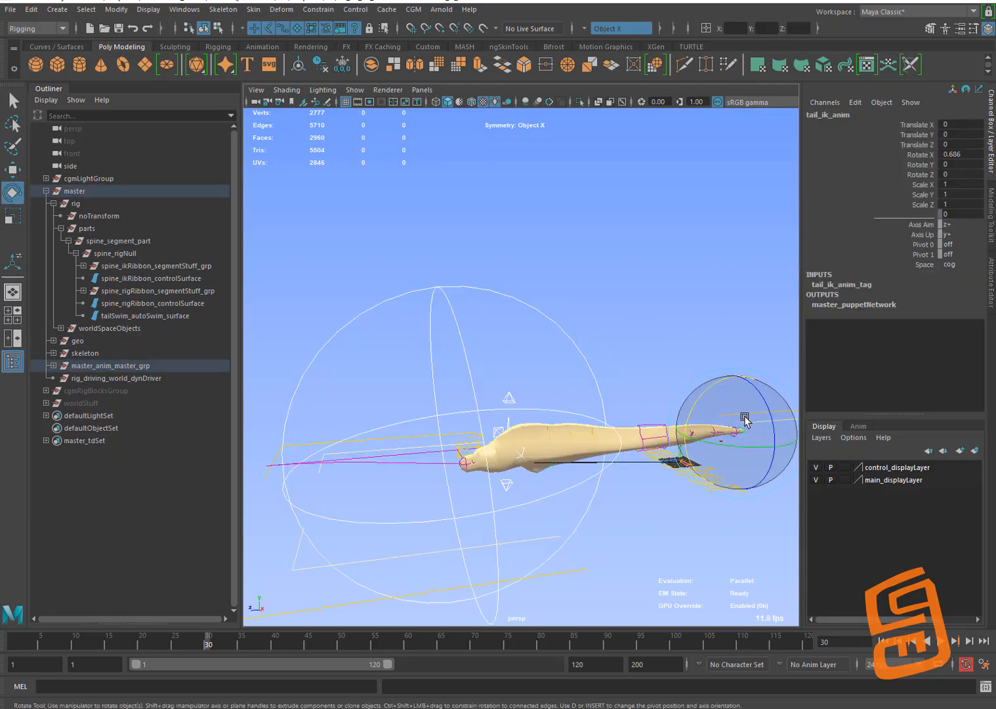
key("w")
left_click_drag(737, 395, 728, 338)
key("ctrl+z")
key("ctrl+z")
key("ctrl+z")
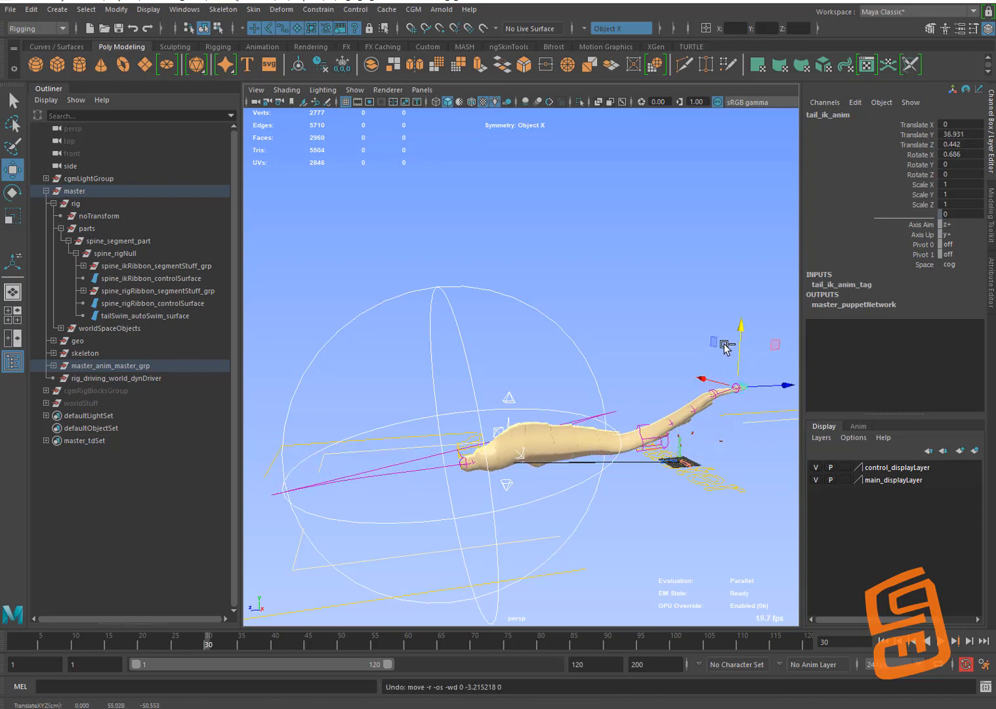
Select the spine_cog_anim control, set its FKIK attribute to 0 and clear the selection
left_click(505, 415)
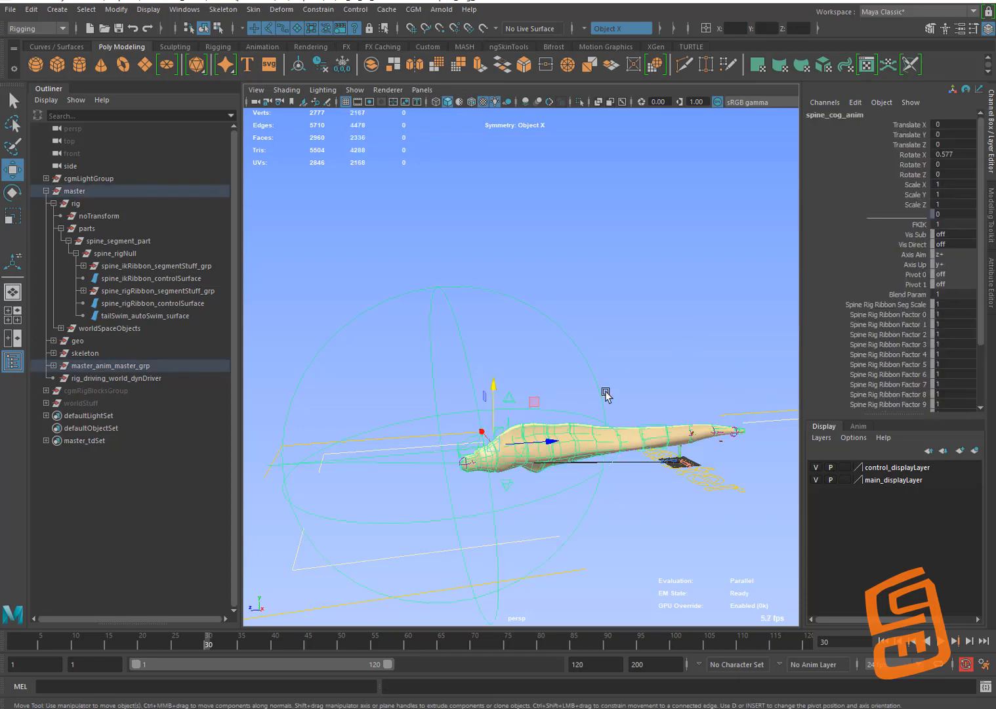
left_click(913, 225)
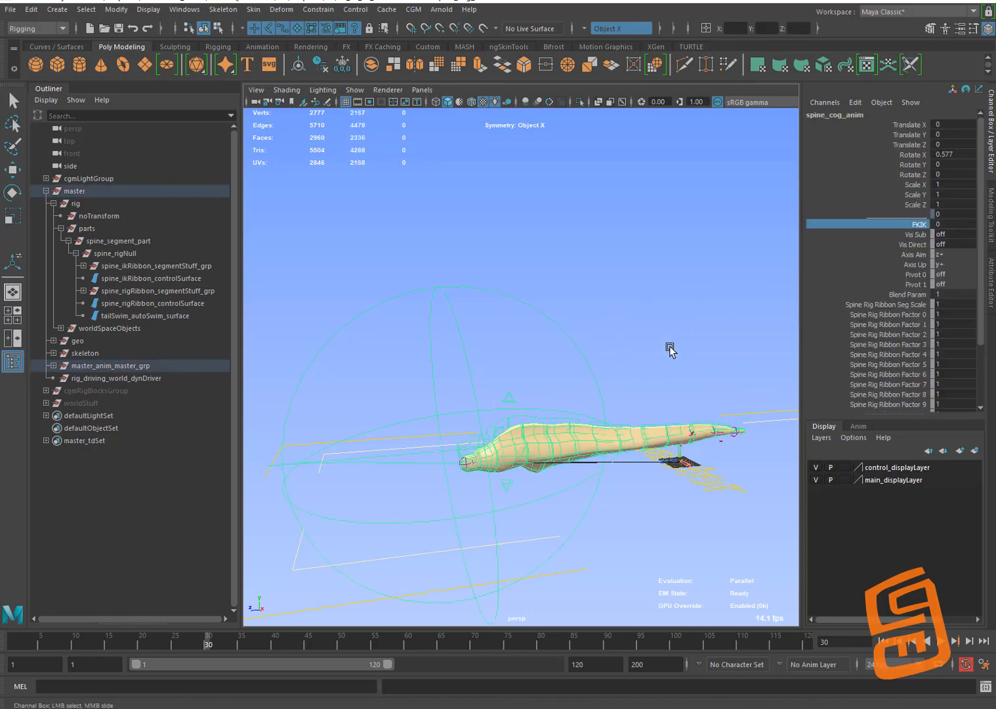
left_click(669, 350)
Try rotating the spine FK controls near the tail, including spine_4_fk_anim, and clear the selection
left_click(658, 425)
left_click(638, 402)
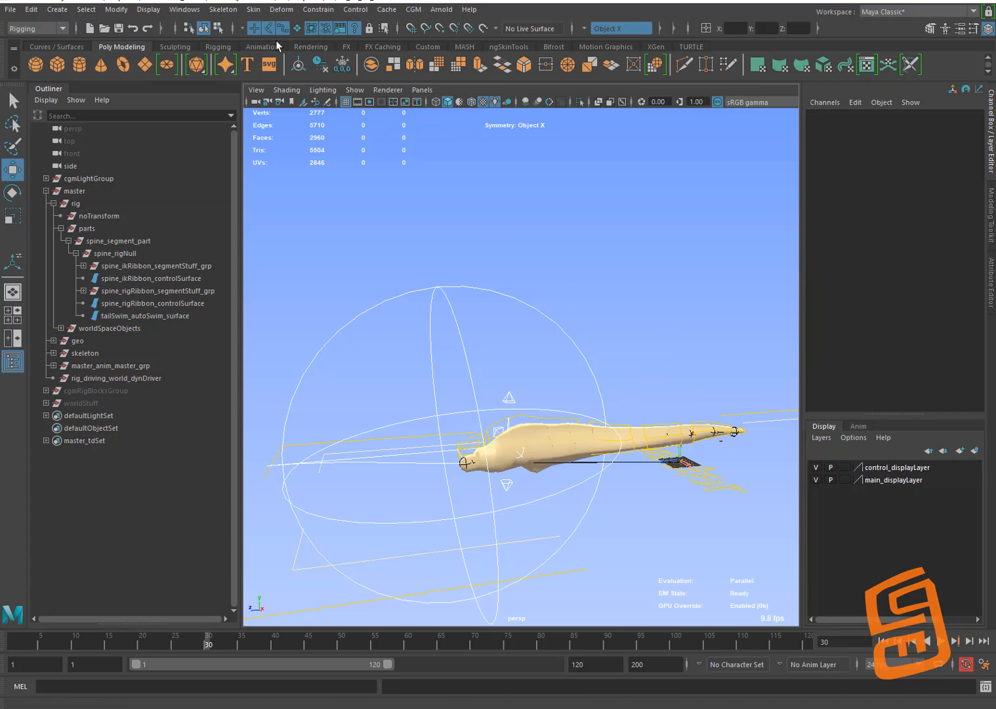
left_click(649, 420)
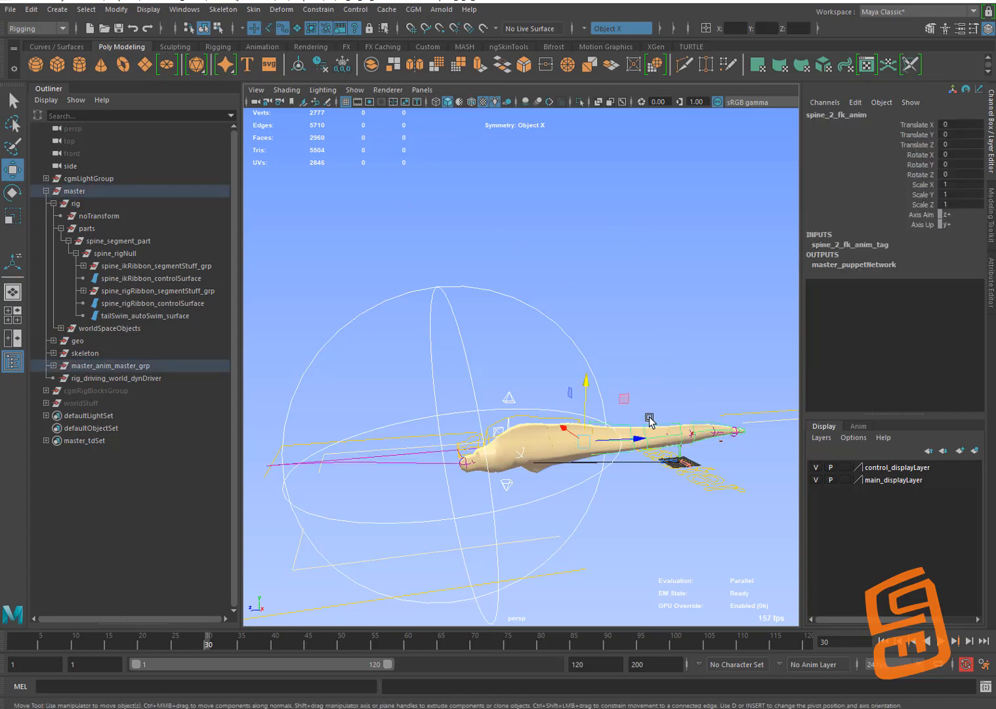
left_click(701, 423)
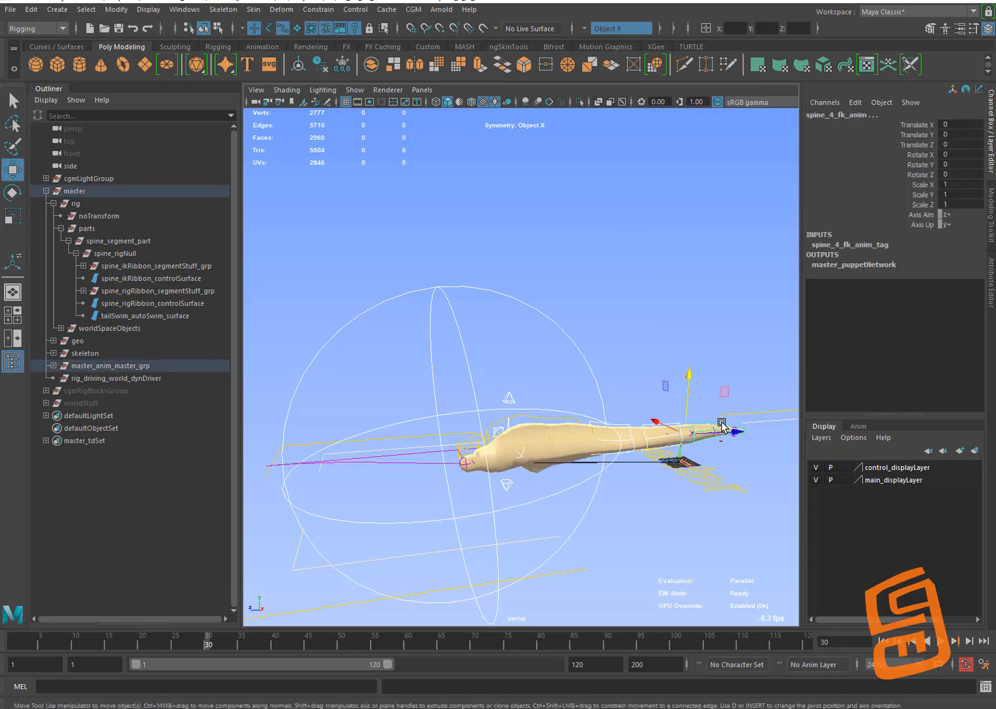
key("e")
mouse_move(658, 387)
left_mouse_down()
mouse_move(649, 383)
mouse_move(670, 404)
mouse_move(674, 384)
left_mouse_up()
left_click(631, 354)
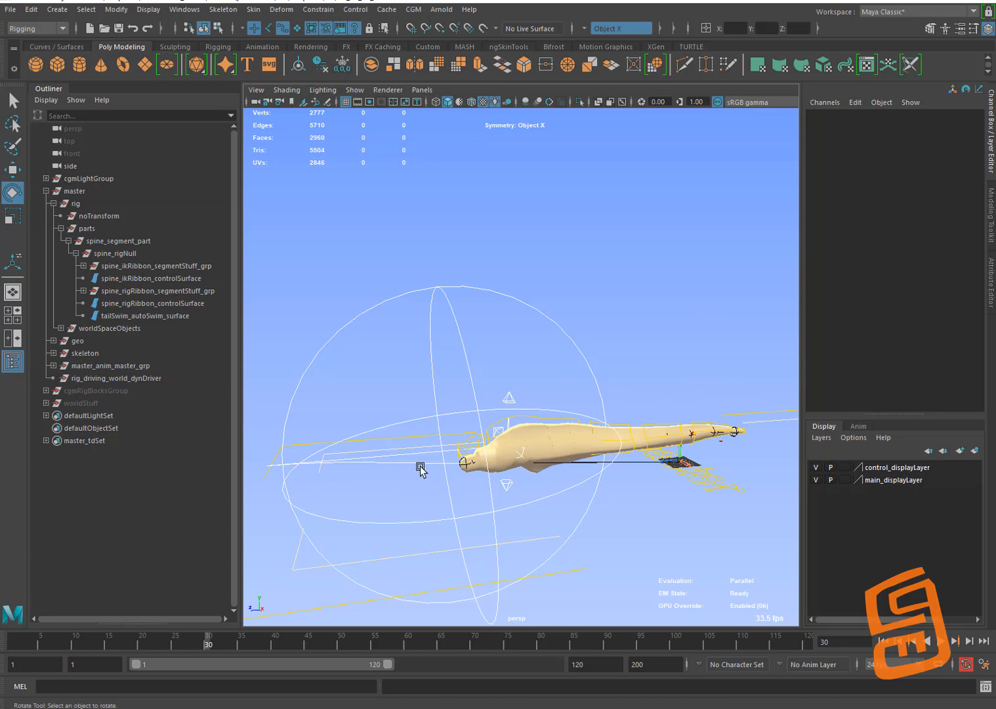
Select the tailSwimautoSwim_sine_settings_grp control and play the timeline to check the swim motion, then stop playback
left_click(461, 440)
left_click(539, 314)
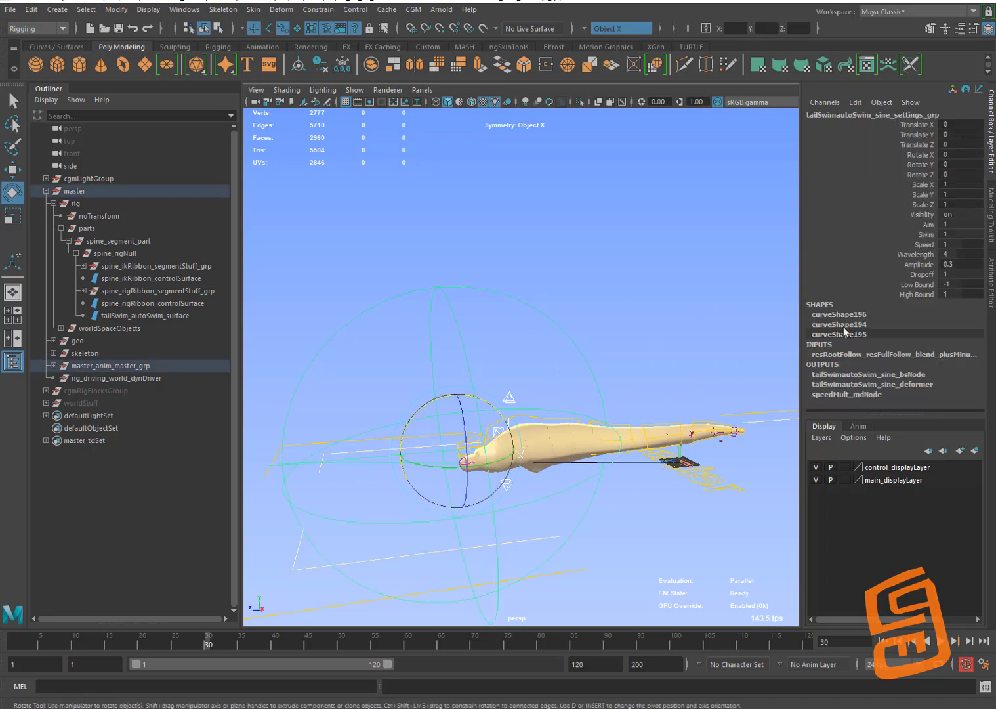
left_click(939, 641)
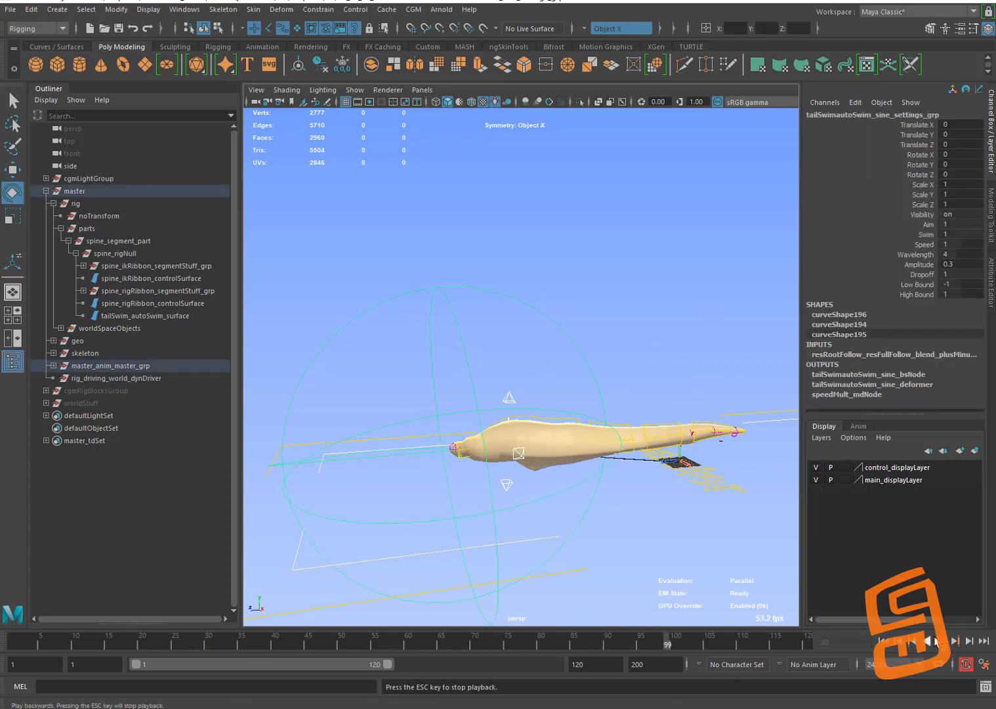
left_click_drag(767, 515, 646, 394, "alt")
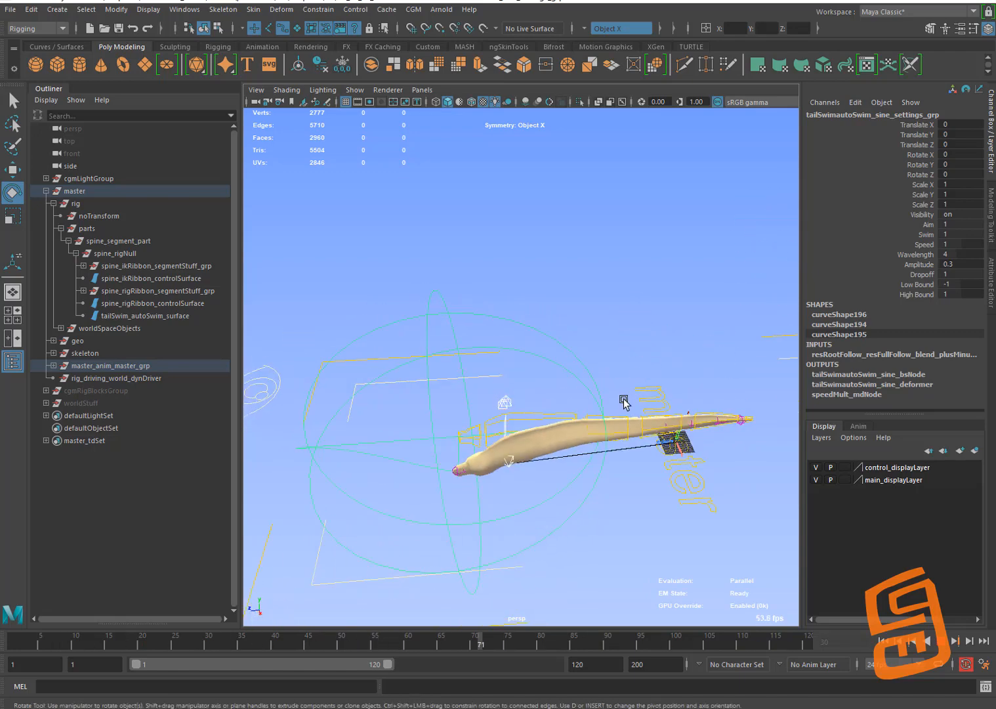
left_click(940, 641)
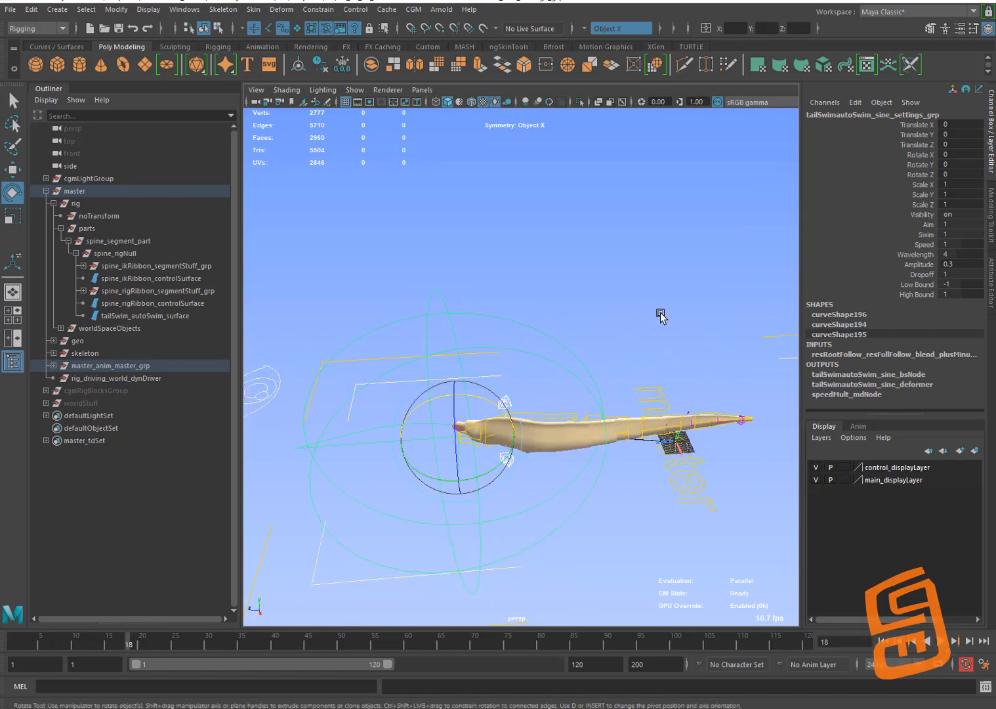
Reselect the tailSwimautoSwim_sine_settings_grp control and adjust its High Bound to 8.1, undoing the last adjustment
left_click(660, 316)
left_click(505, 403)
key("w")
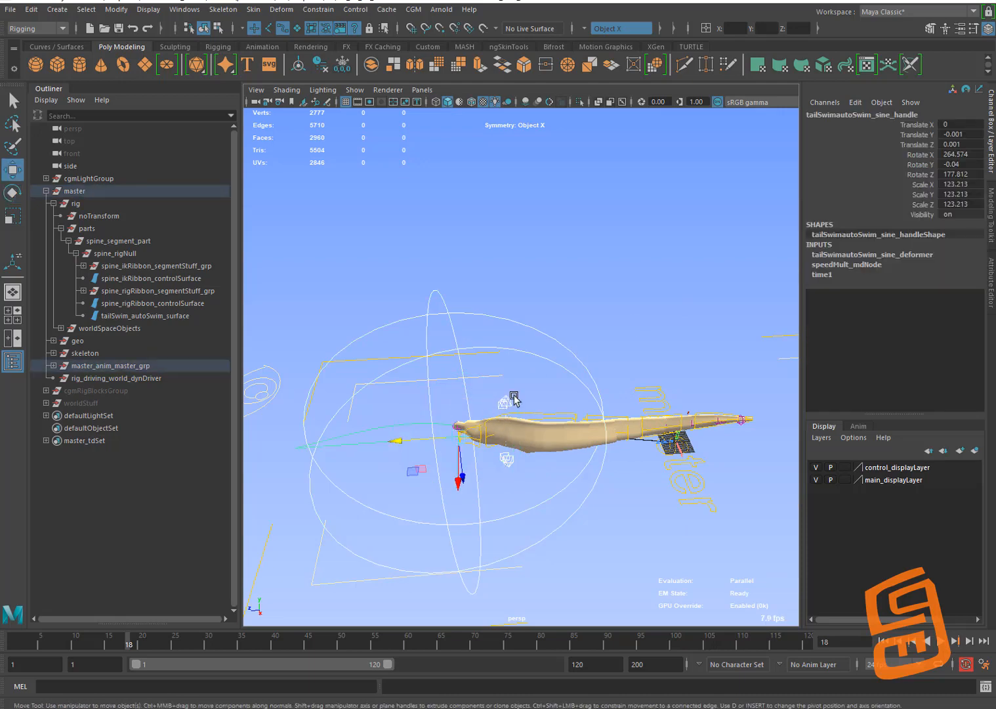
left_click(530, 337)
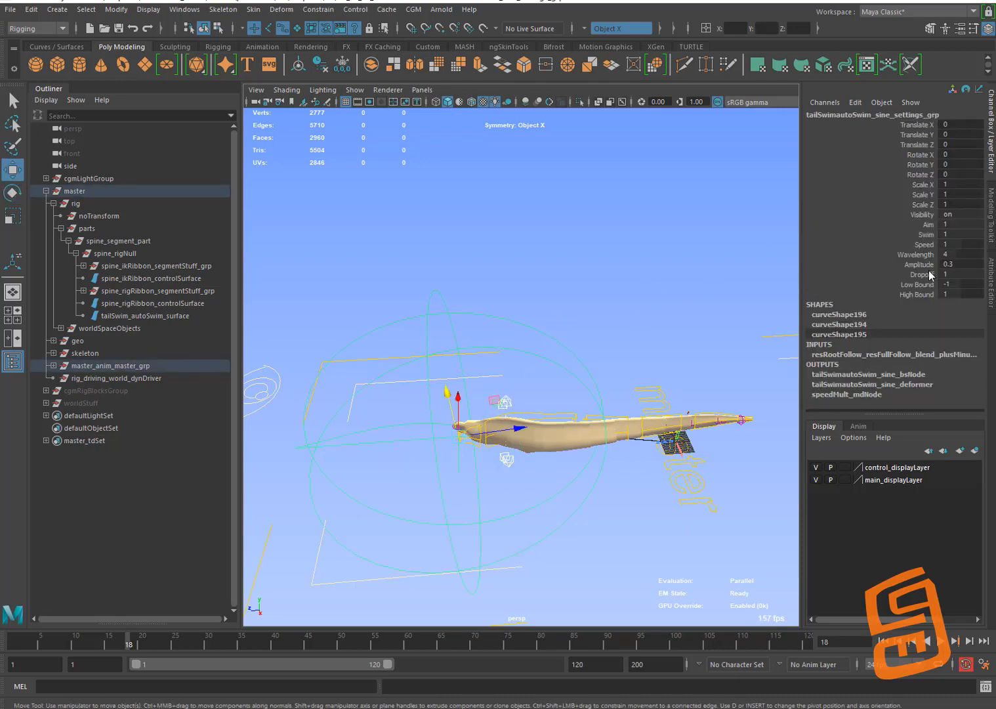
left_click(923, 295)
middle_click_drag(670, 316, 725, 304)
left_click_drag(702, 320, 693, 365, "alt")
middle_click_drag(688, 337, 633, 332)
key("ctrl+z")
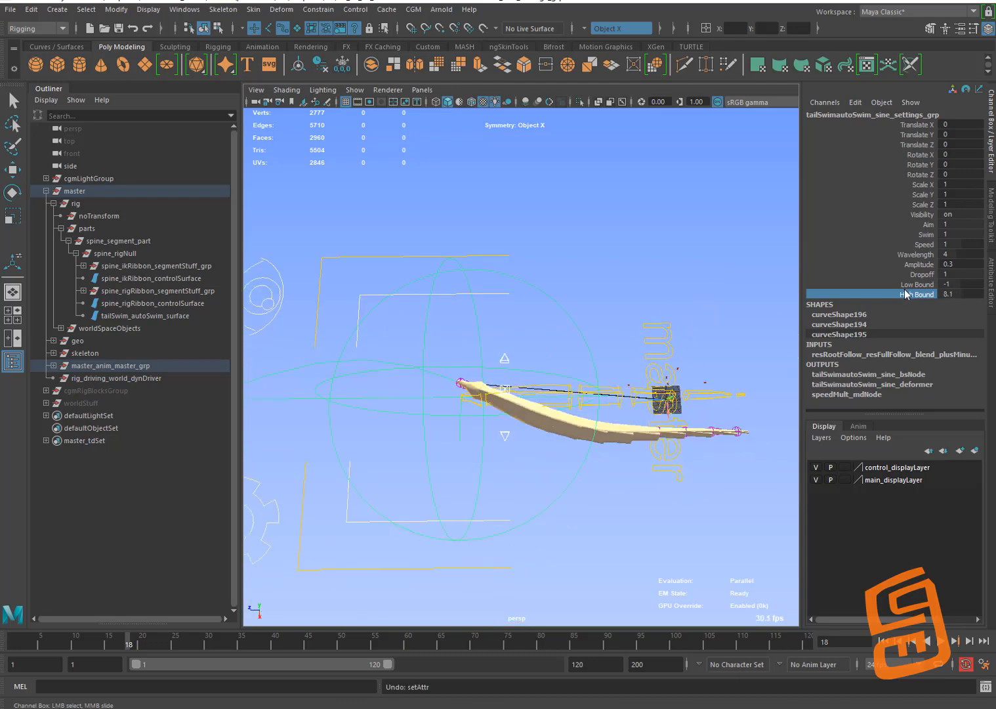
Set the Low Bound of the tailSwimautoSwim_sine_settings_grp control to -2.3 and inspect the bent eel body
left_click(917, 284)
mouse_move(686, 317)
middle_mouse_down()
mouse_move(701, 317)
mouse_move(691, 318)
middle_mouse_up()
middle_click_drag(680, 319, 681, 320)
middle_click_drag(681, 320, 645, 365, "alt")
left_click_drag(644, 366, 563, 387, "alt")
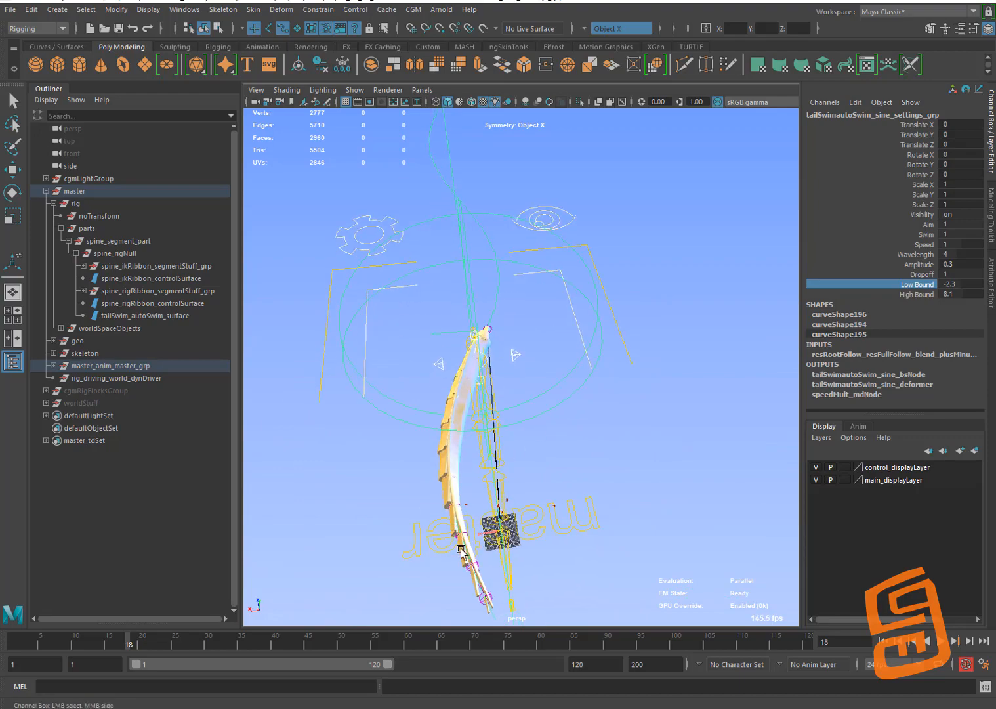
left_click_drag(512, 411, 538, 413, "alt")
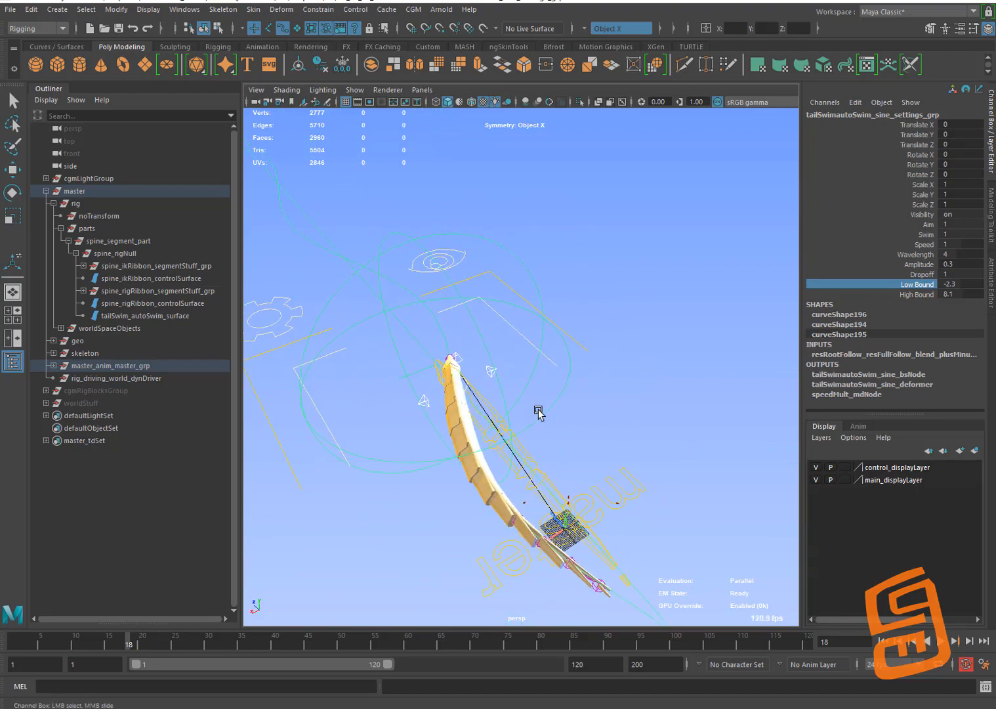
Select the gear-shaped settingsControl and switch its Proxy attribute to off
left_click(278, 319)
key("w")
left_click(950, 145)
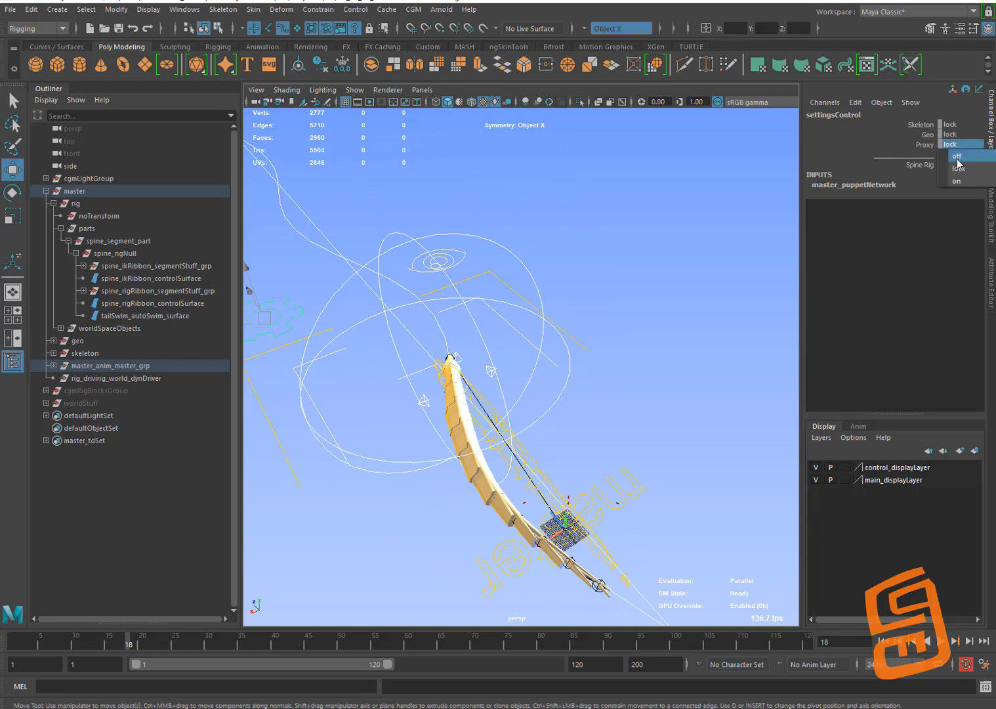
left_click(954, 153)
Reselect the tailSwimautoSwim_sine_settings_grp control and play back the swim without the proxy geometry
left_click_drag(749, 271, 663, 381, "alt")
left_click(696, 345)
left_click(942, 641)
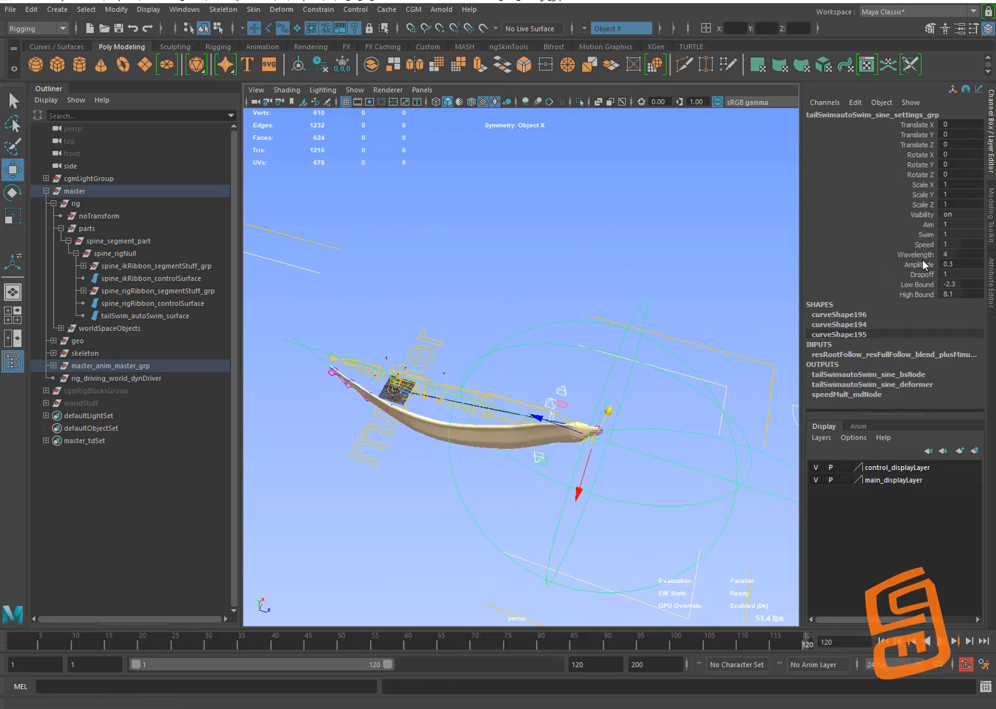
Set the sine settings control's Amplitude to 0.1 and its Wavelength to 1.5
left_click(922, 263)
middle_click_drag(689, 338, 685, 341)
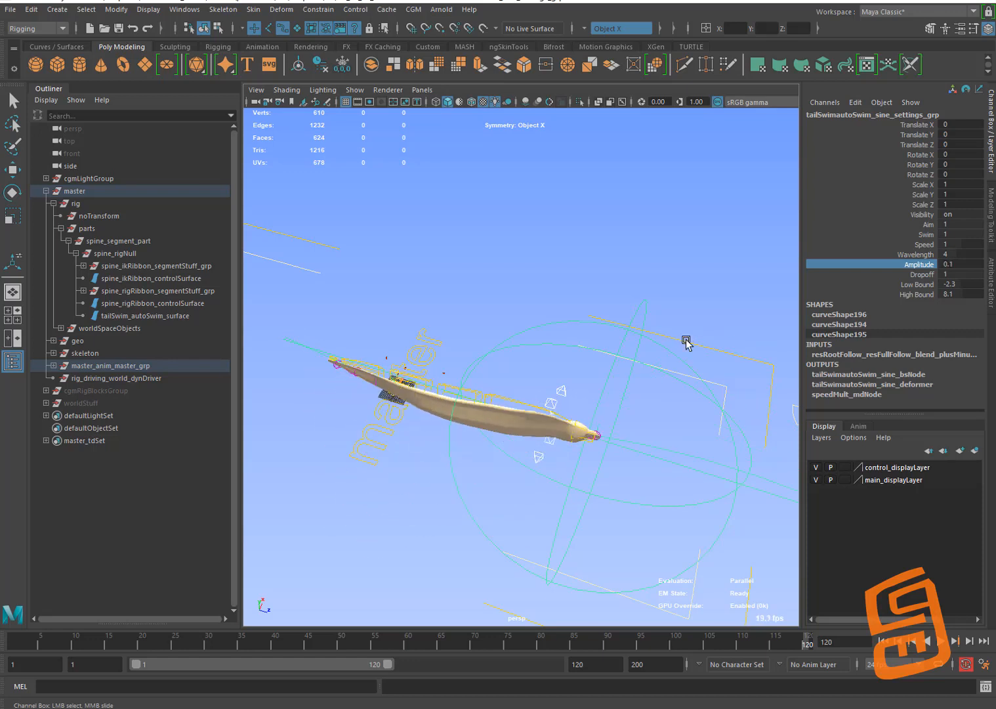
left_click(921, 254)
middle_click_drag(738, 321, 711, 326)
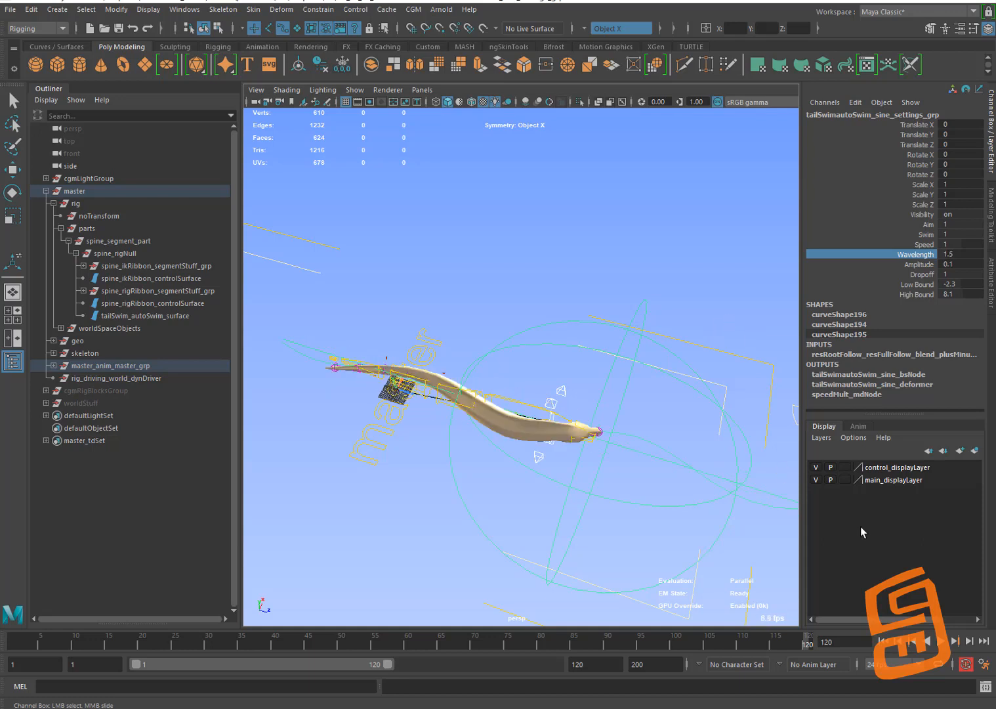
Play the timeline to review the eel's swim with the new wave settings, then stop playback
left_click(941, 641)
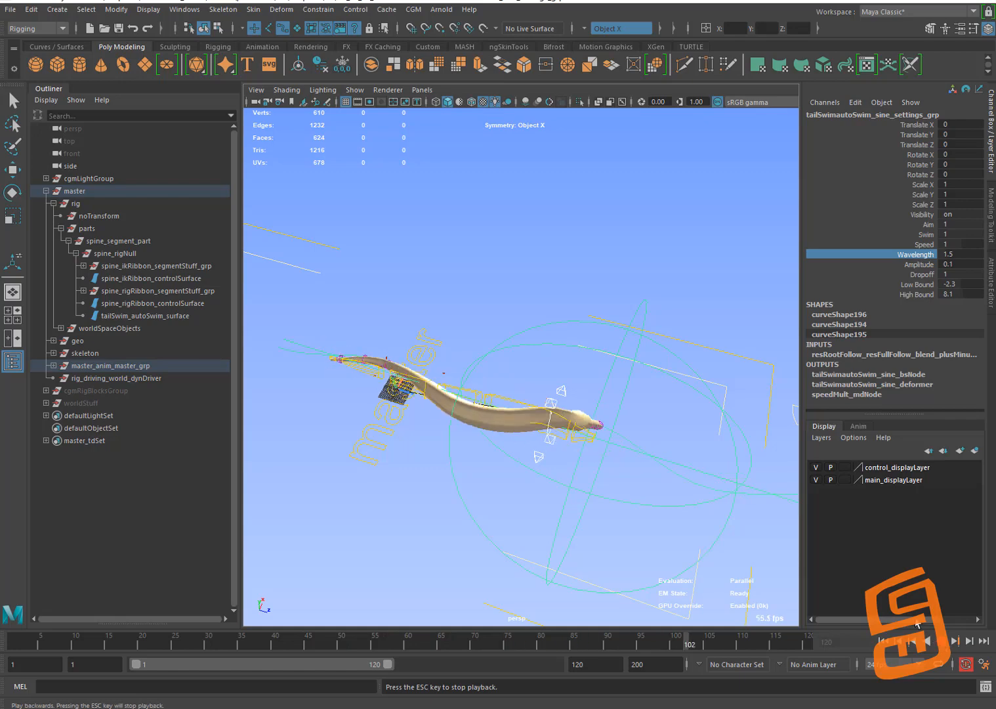
left_click_drag(611, 344, 622, 396, "alt")
left_click(939, 641)
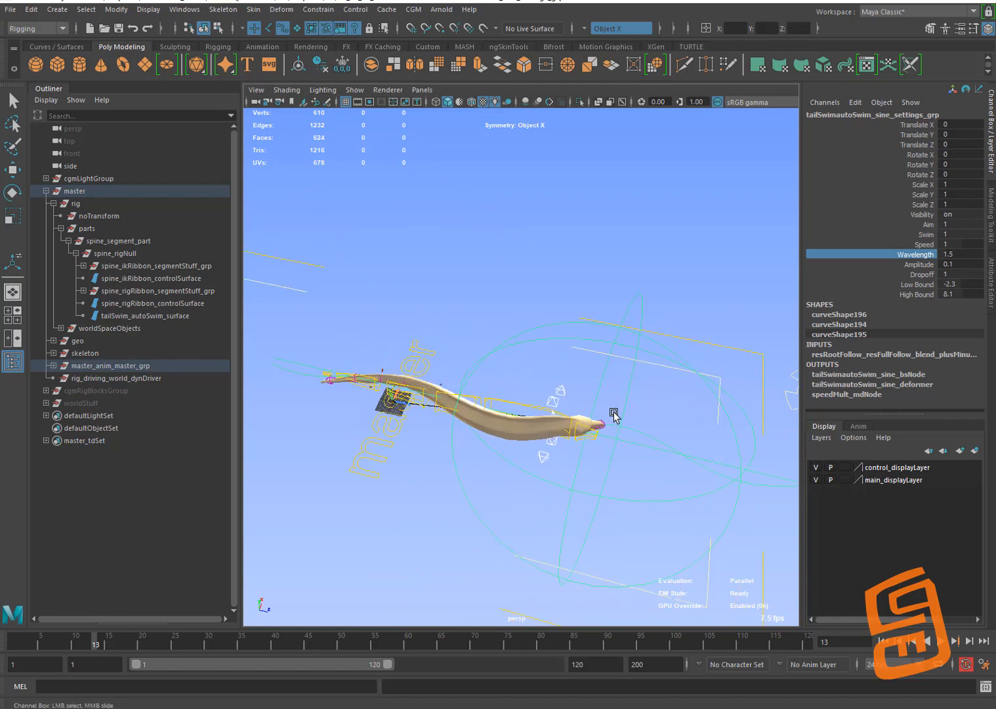
Move the sine settings control to about 26.5 in Translate Z and play back the swim
key("w")
left_click_drag(571, 425, 528, 420)
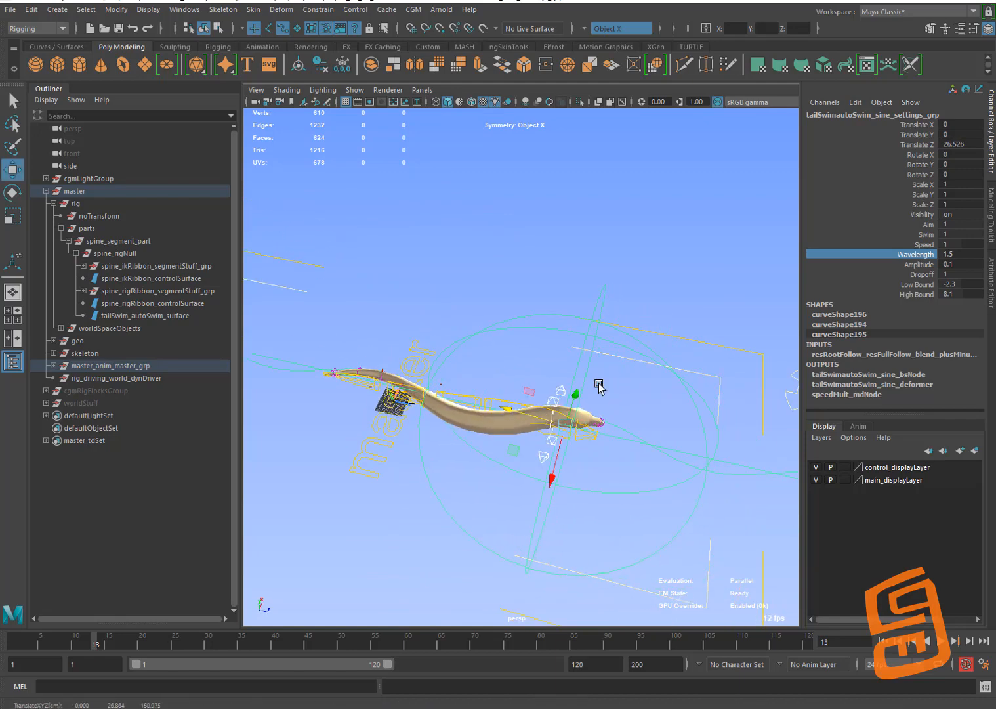
left_click(942, 641)
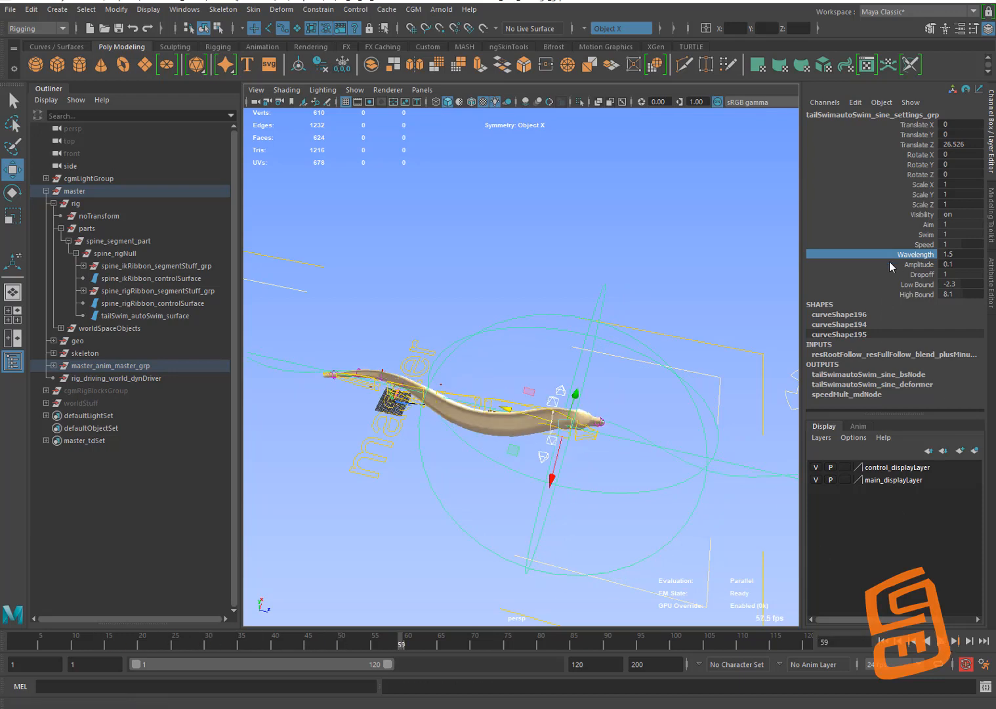
Set the sine settings control's Low Bound to -1.9 and its High Bound to 0.1, and play back the swim
left_click(899, 286)
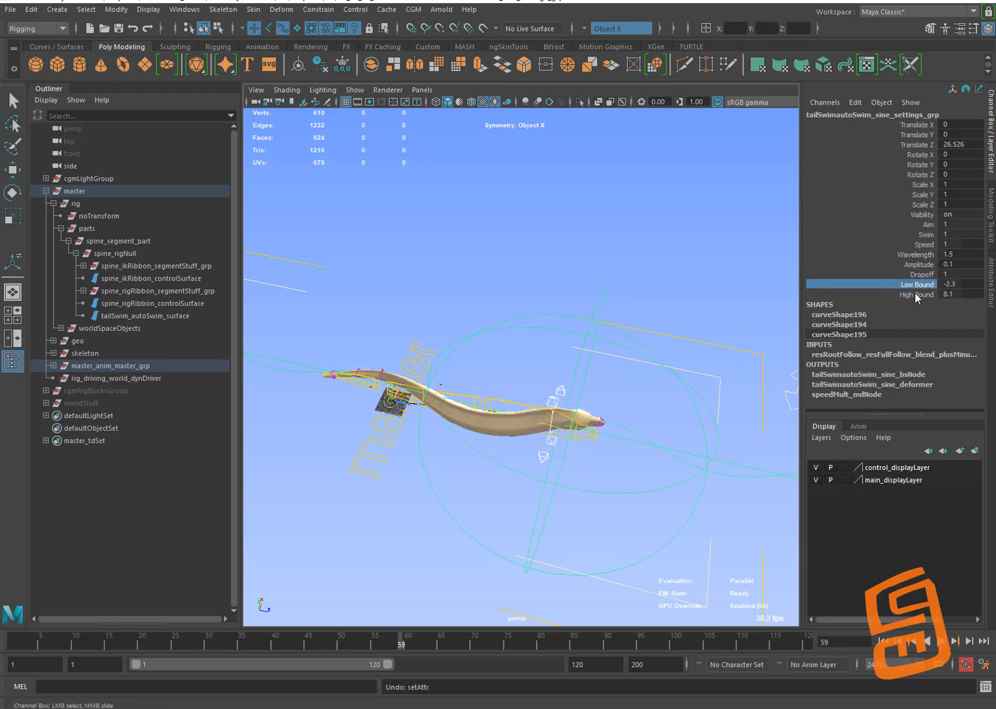
mouse_move(731, 341)
middle_mouse_down()
mouse_move(652, 355)
mouse_move(758, 344)
mouse_move(723, 347)
mouse_move(740, 344)
middle_mouse_up()
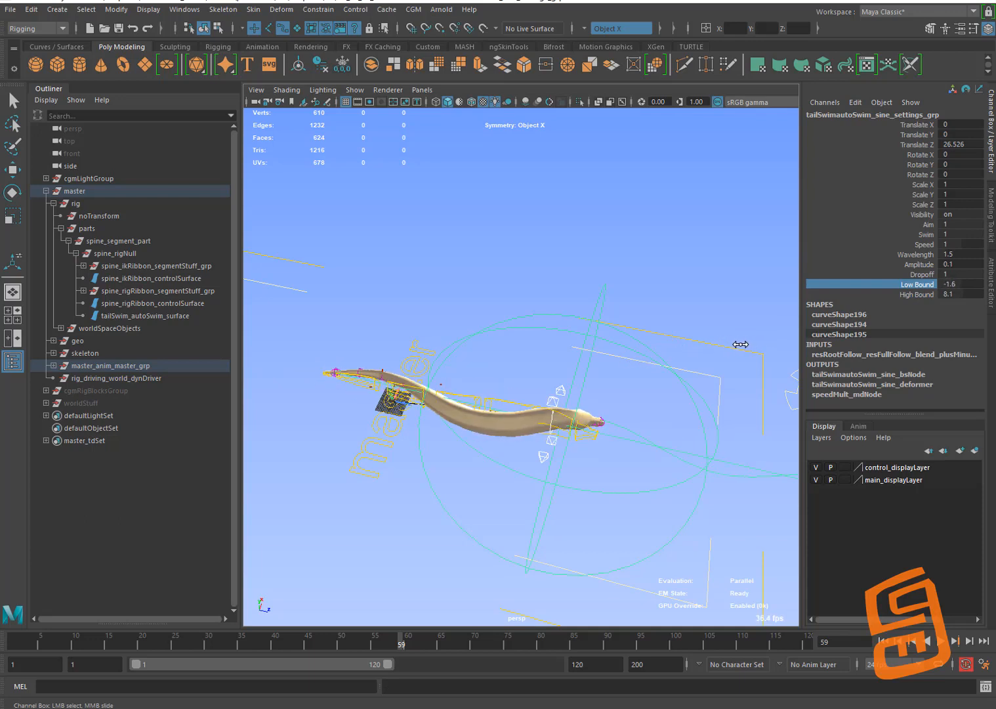
left_click(922, 295)
middle_click_drag(716, 347, 686, 351)
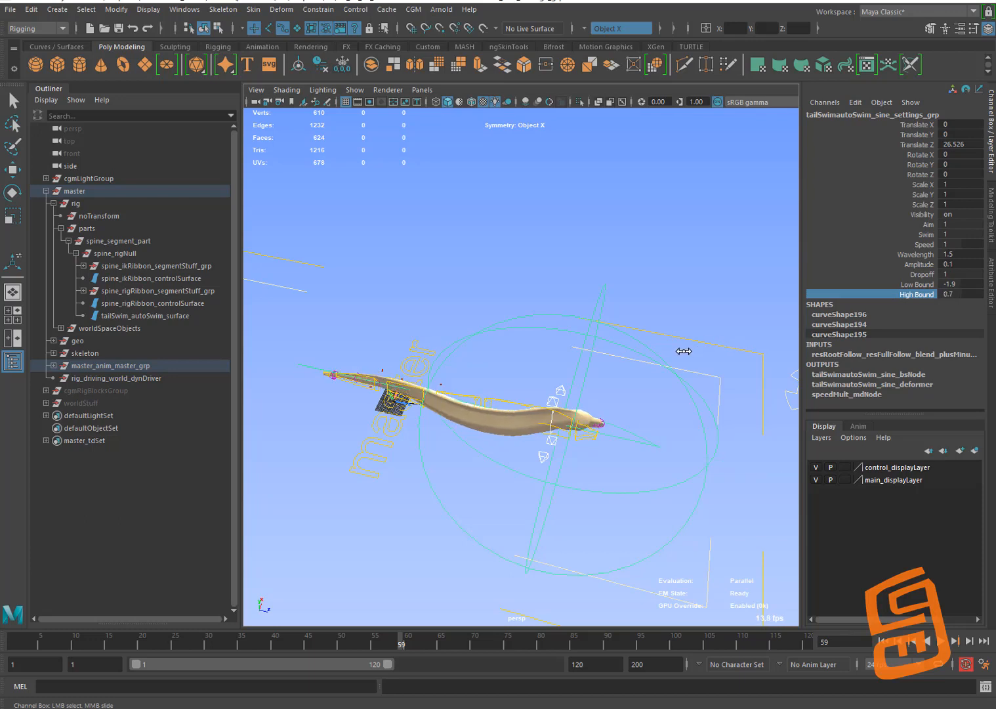
middle_click_drag(682, 350, 681, 346)
left_click(939, 640)
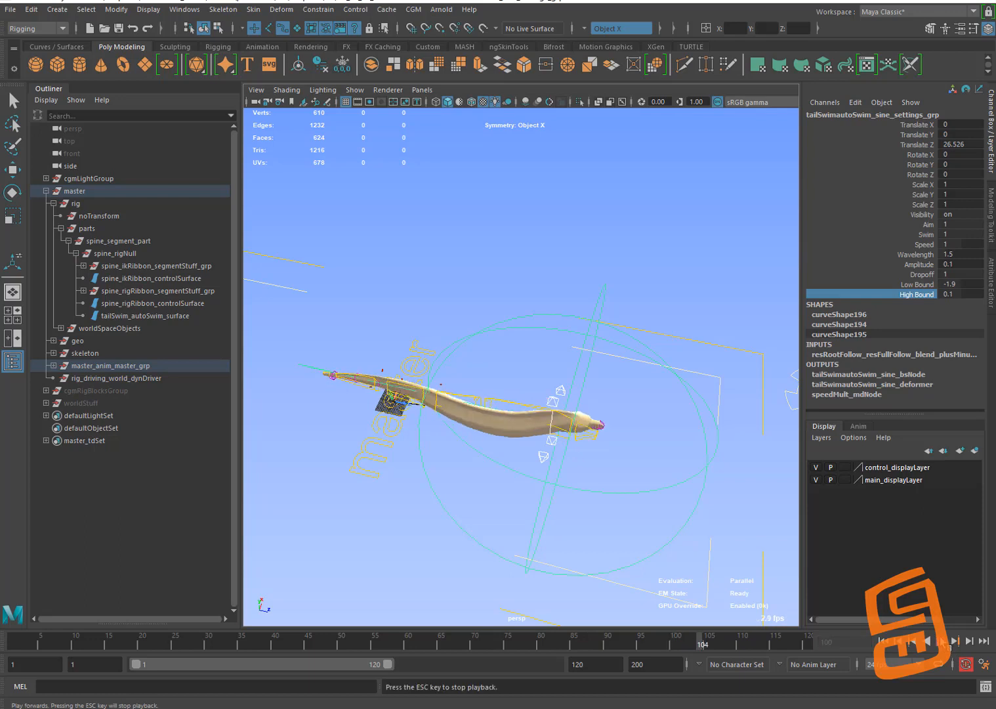
Try a free rotation of the sine settings control, undo it, and clear the selection
key("e")
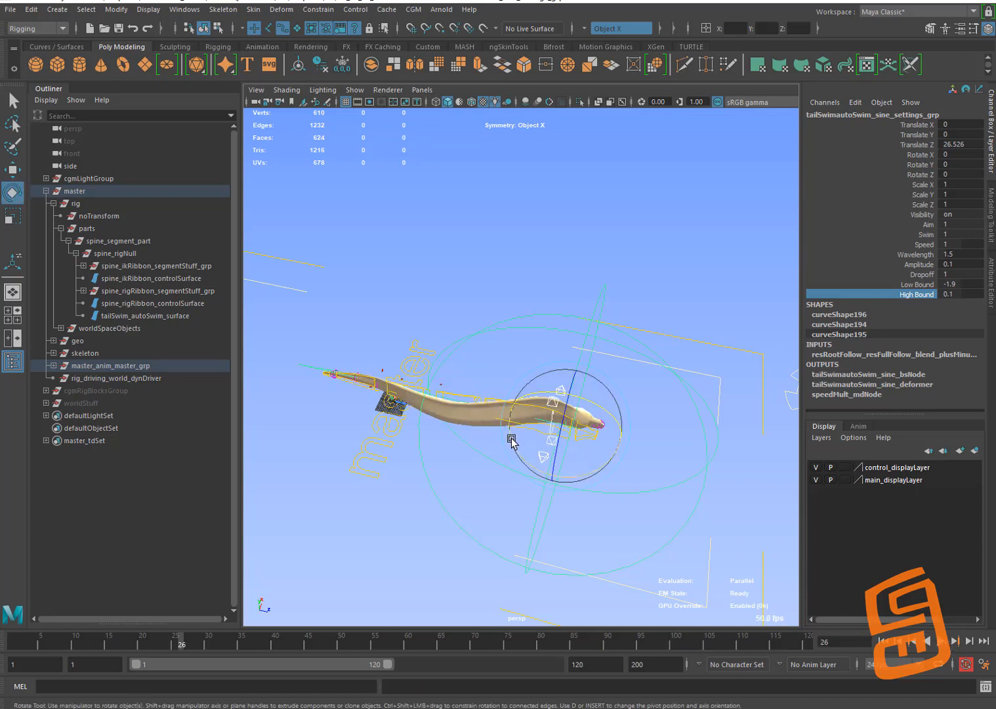
left_click_drag(513, 426, 609, 396)
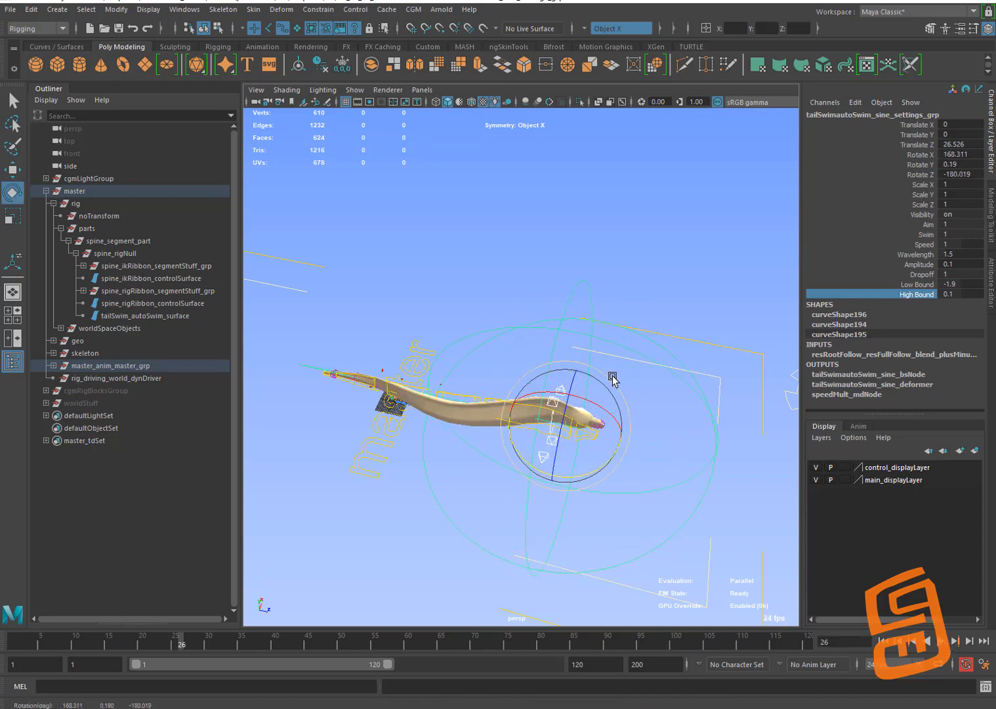
key("ctrl+z")
left_click(656, 237)
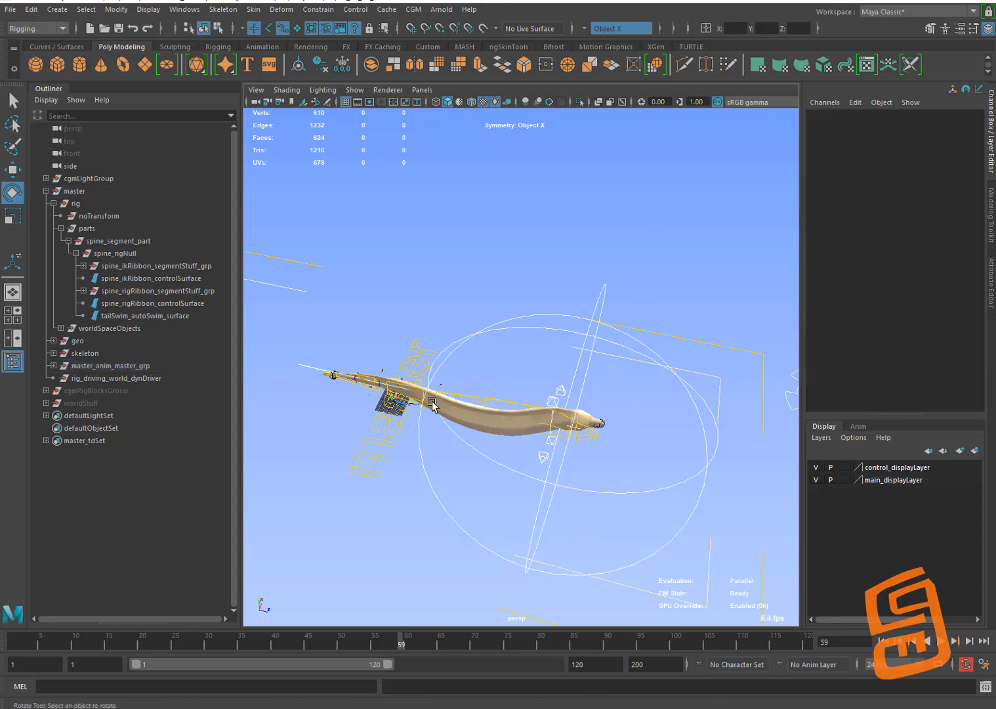
Rotate the sine handle to about 94.6 in X, move it to the tail at about 195.5 in Z, and review the playback
left_click(319, 372)
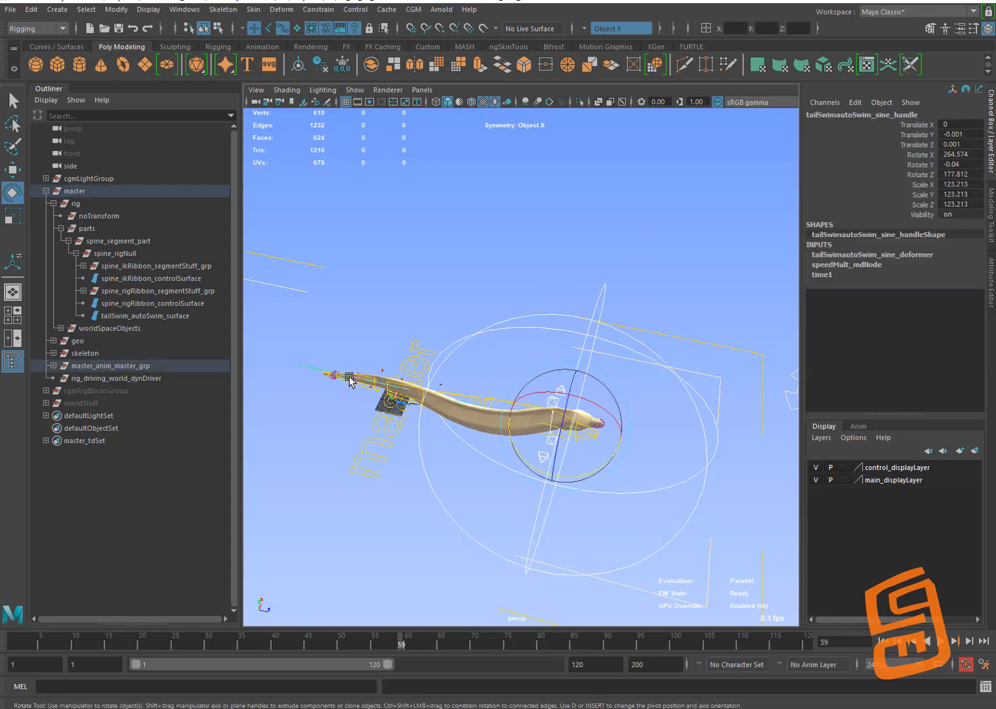
left_click_drag(532, 420, 595, 392)
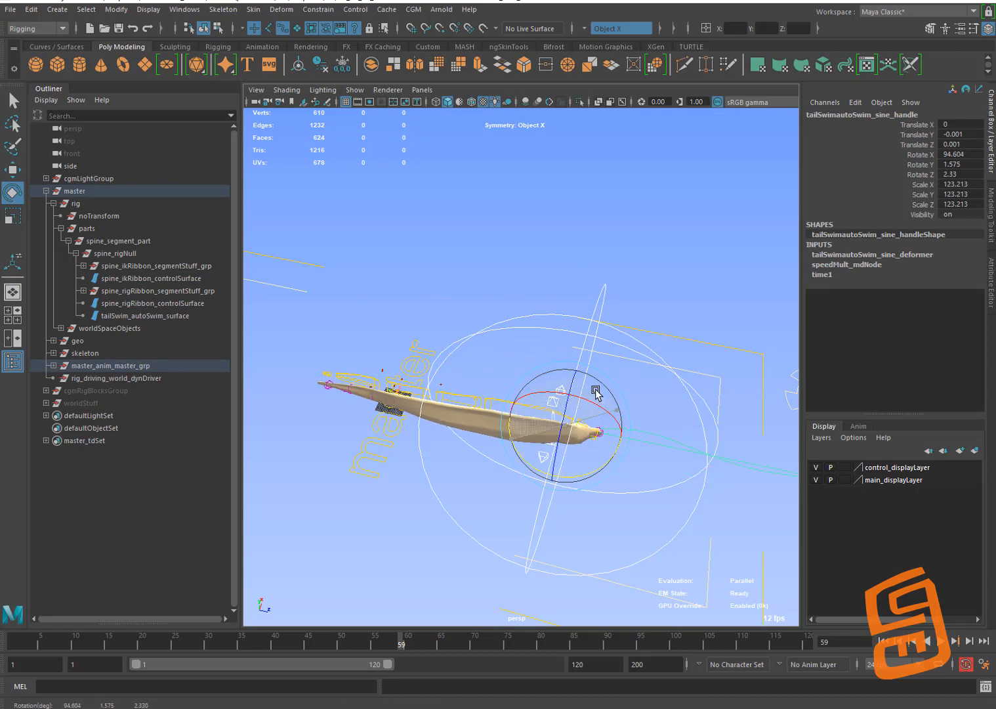
key("w")
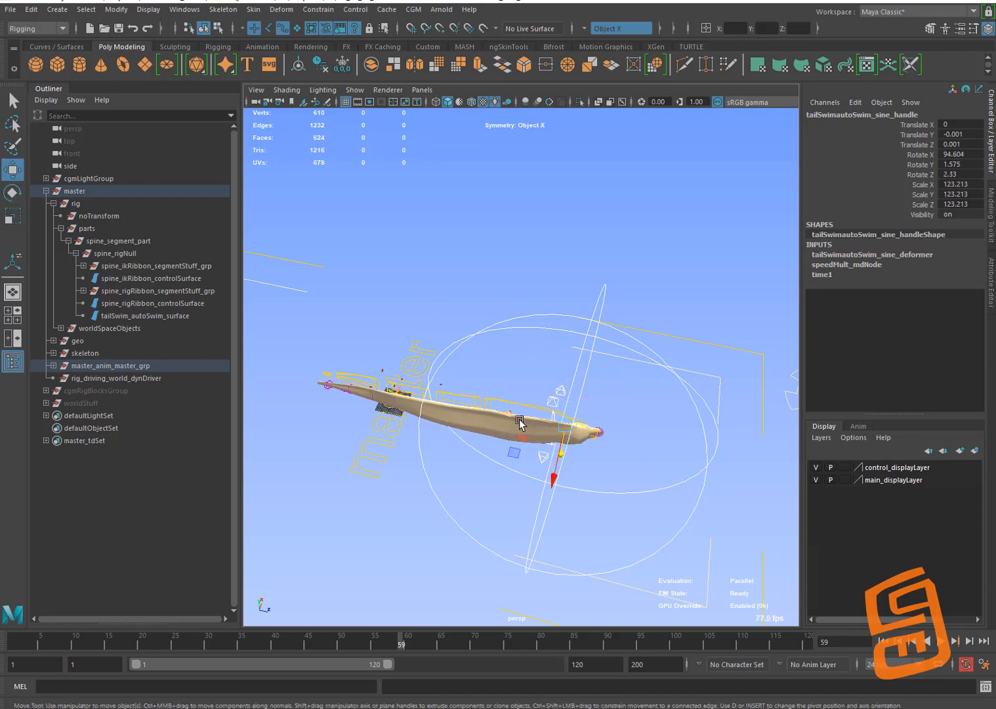
left_click_drag(520, 420, 322, 362)
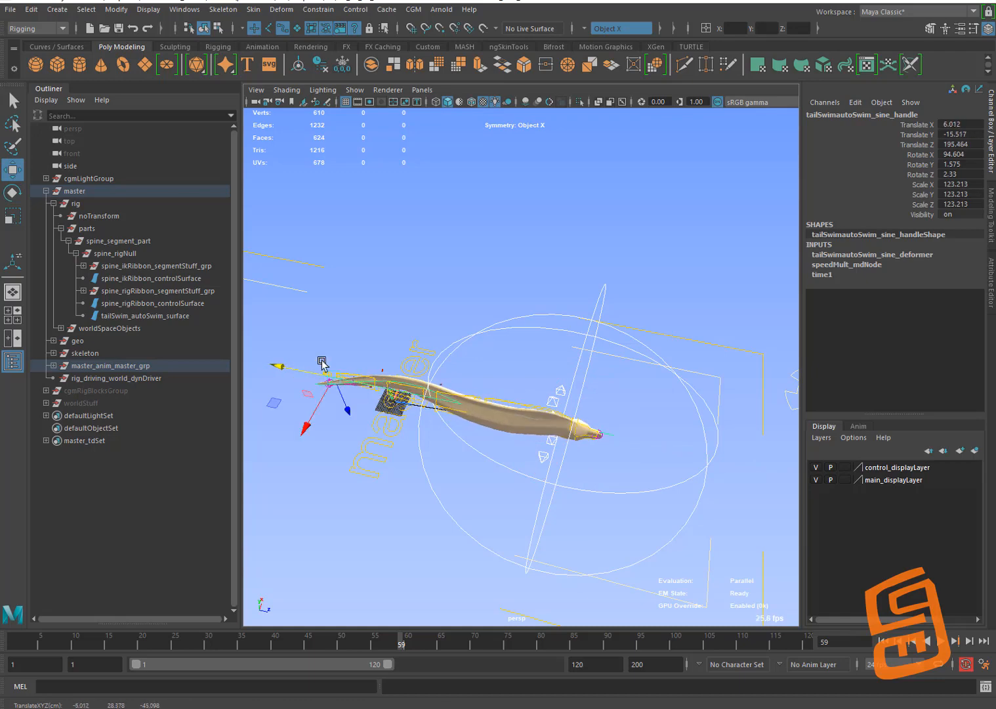
left_click(940, 640)
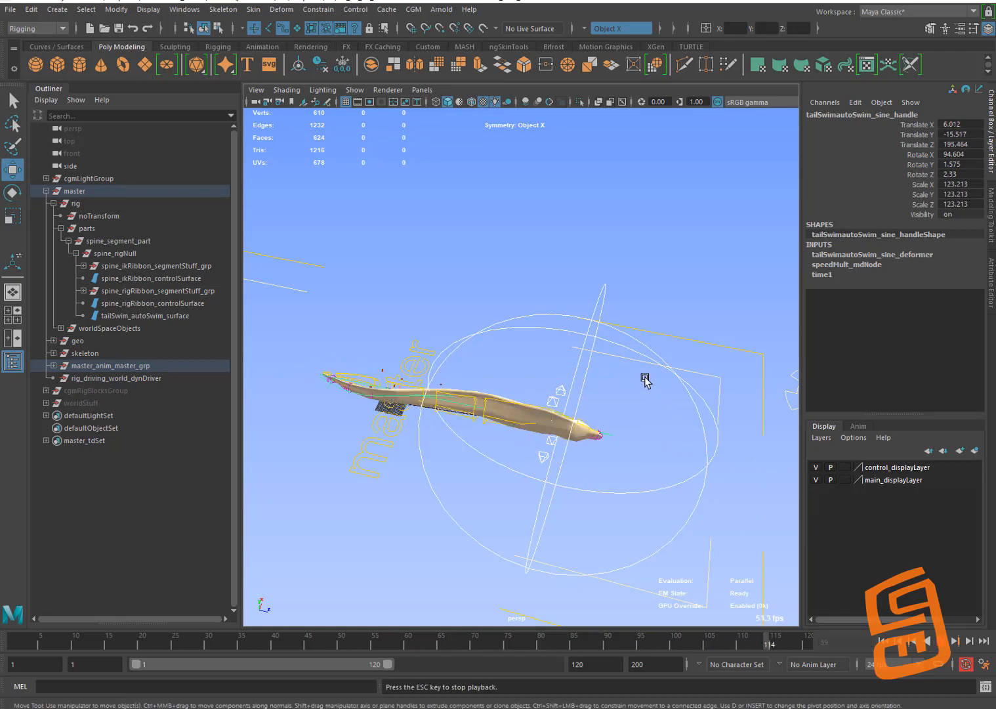
left_click_drag(645, 378, 627, 293, "alt")
Test the sine settings control's Swim attribute by setting it to 0 and restoring it to 1
left_click(569, 323)
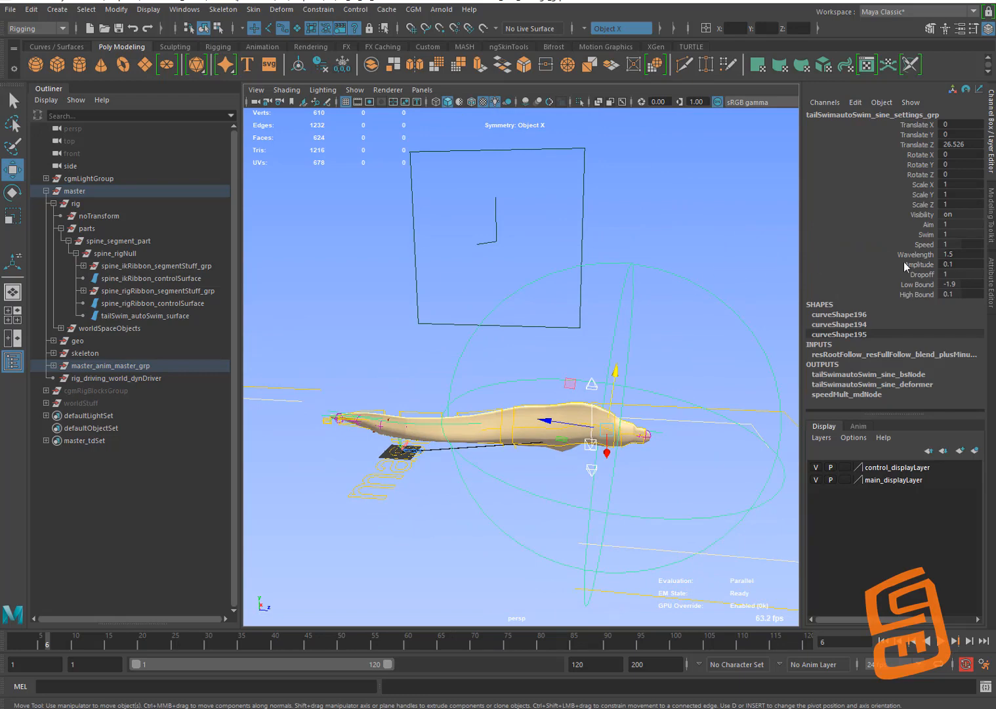
left_click(930, 235)
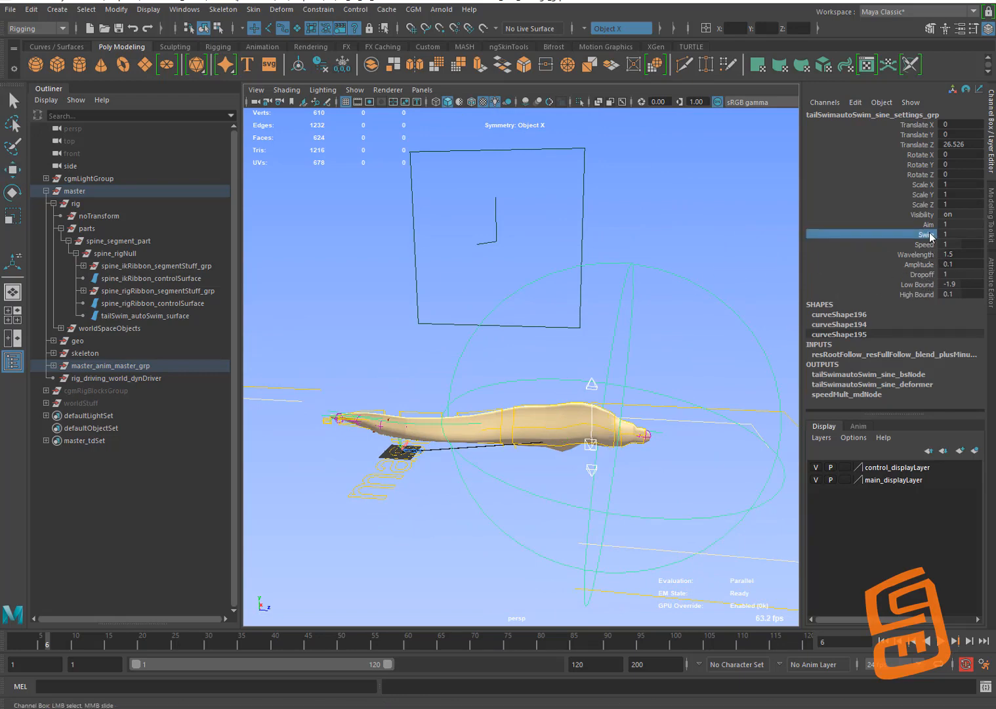
middle_click_drag(689, 326, 636, 326)
left_click_drag(622, 359, 591, 399, "alt")
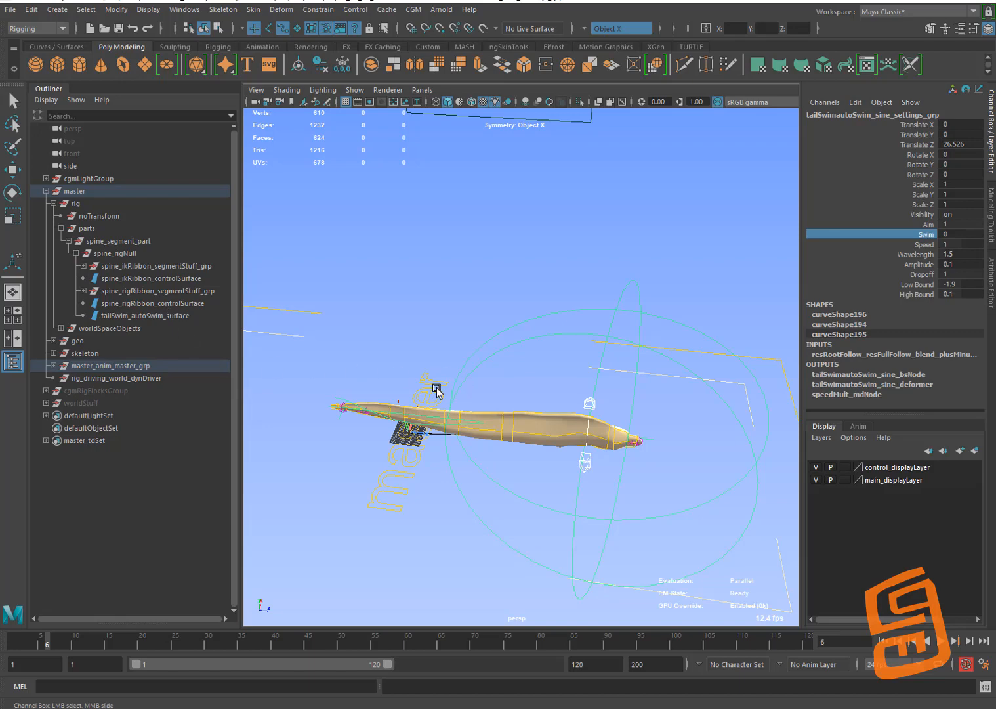
left_click_drag(611, 356, 607, 322, "alt")
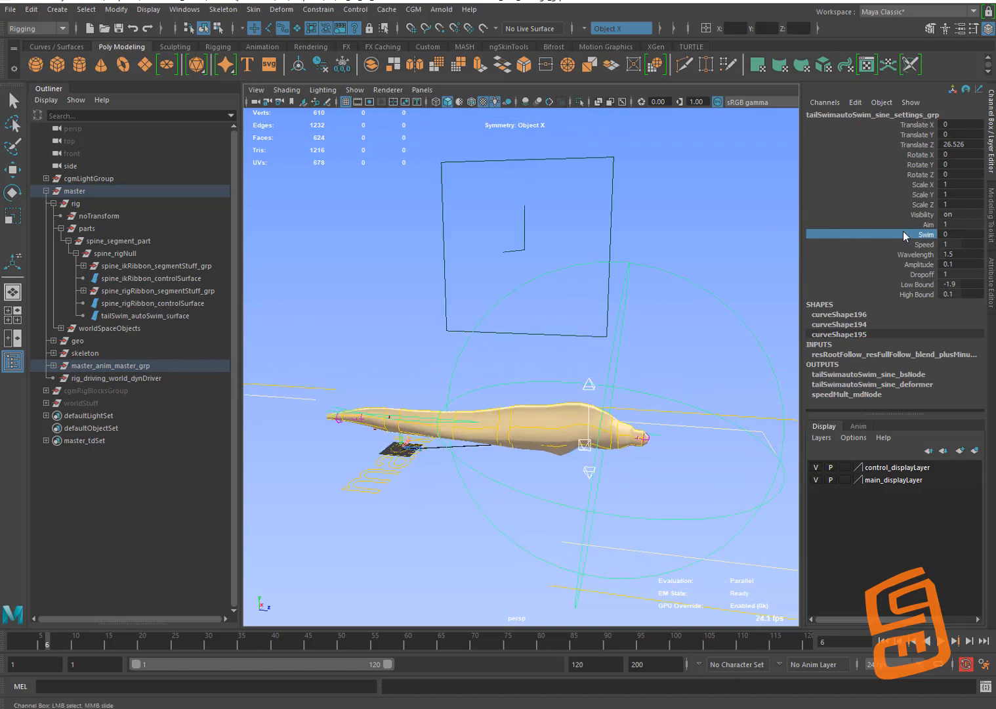
middle_click_drag(673, 297, 684, 297)
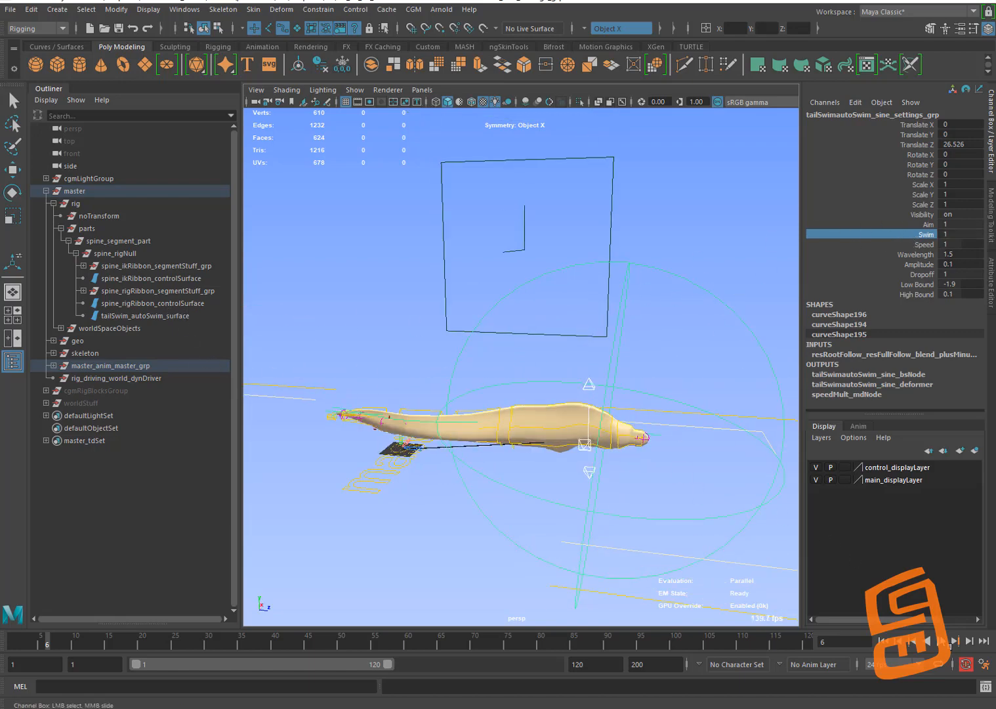
Play back the swim and examine the eel's motion from several angles
left_click(952, 642)
left_click_drag(678, 351, 683, 402, "alt")
left_click(940, 641)
right_click_drag(695, 480, 592, 358, "alt")
mouse_move(593, 357)
middle_mouse_down("alt")
mouse_move(616, 370)
mouse_move(611, 351)
mouse_move(600, 355)
middle_mouse_up("alt")
left_click(641, 293)
Select the spine_cog_anim control and key it at frame 1
key("w")
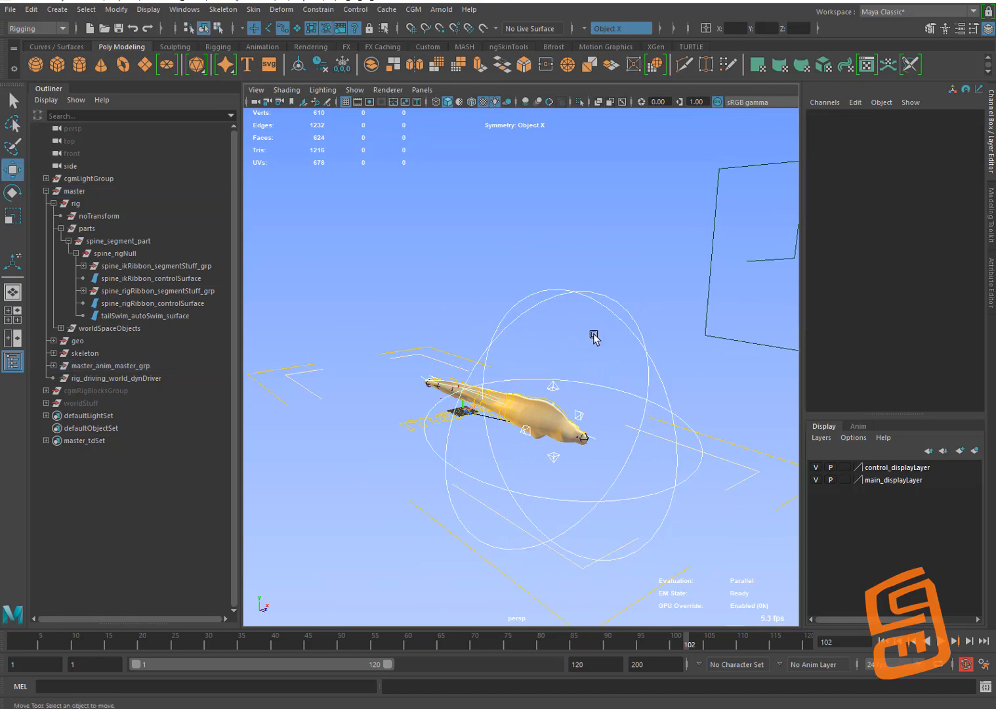
left_click(552, 388)
middle_click_drag(586, 366, 580, 376, "alt")
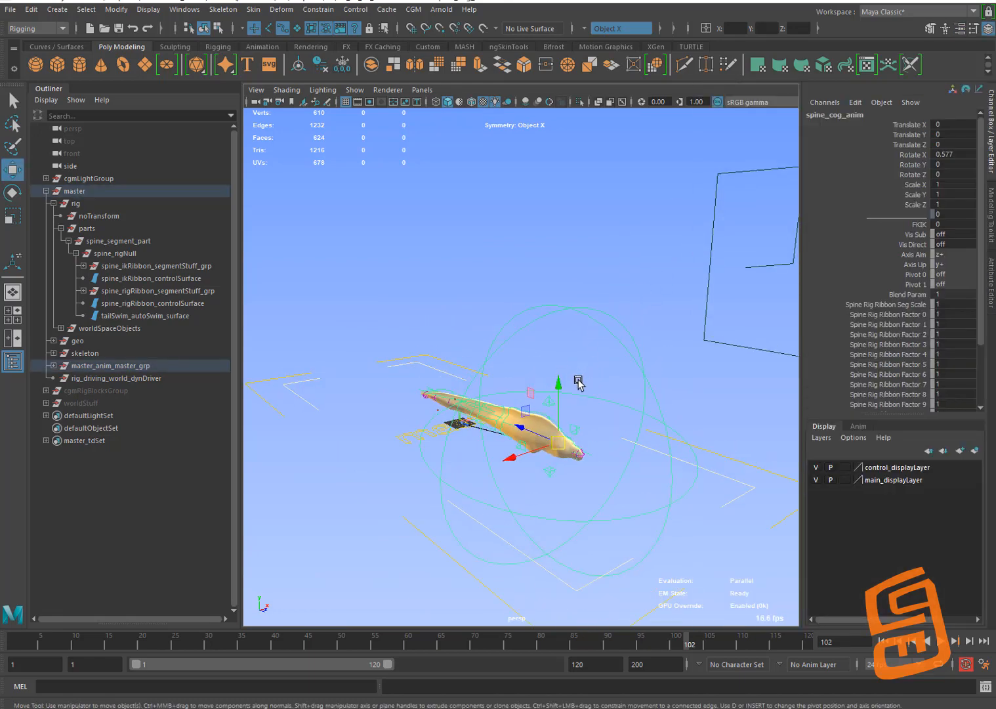
left_click_drag(575, 375, 563, 357, "alt")
left_click(14, 645)
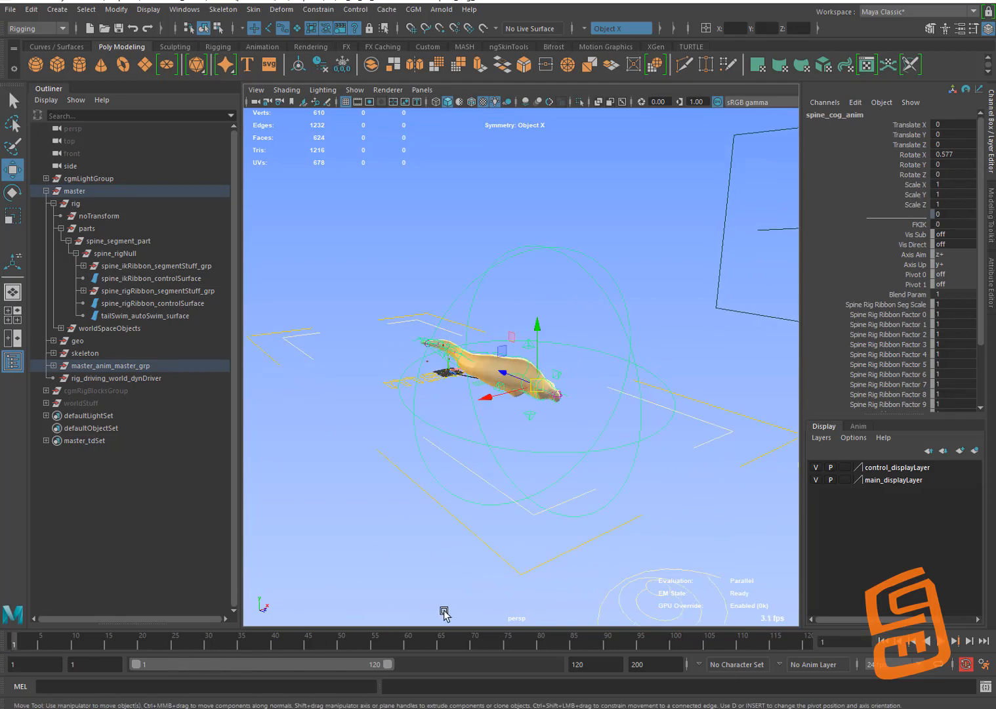
key("s")
Set the playback range's end to frame 200
double_click(598, 664)
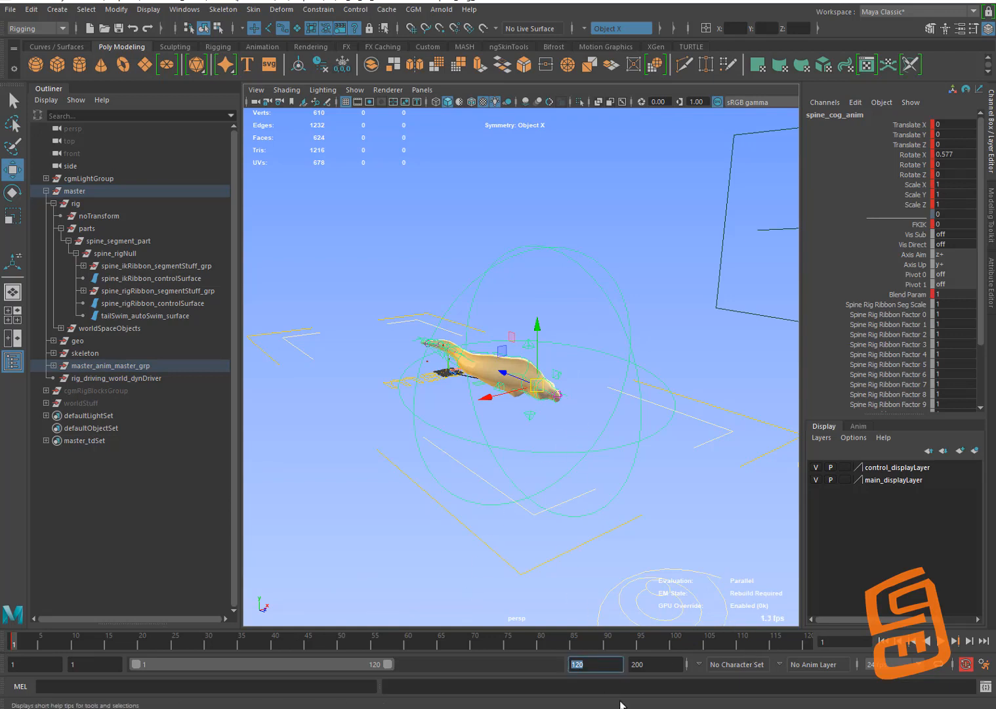
type("200")
key("Return")
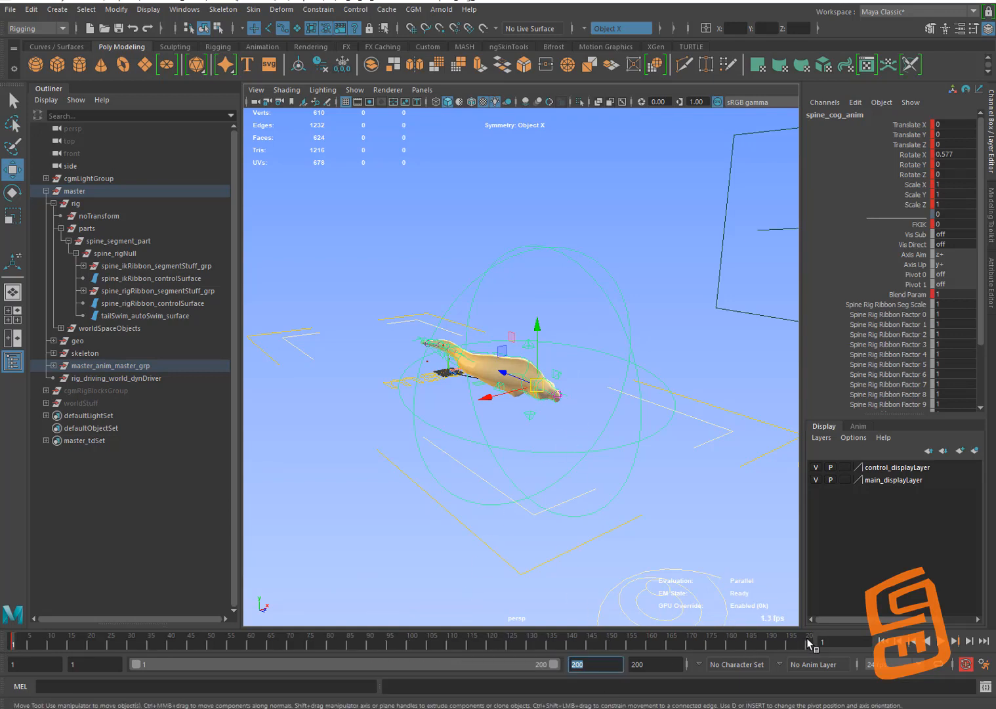
Key the spine_cog_anim control in its rest position at frames 200 and 175
left_click(807, 640)
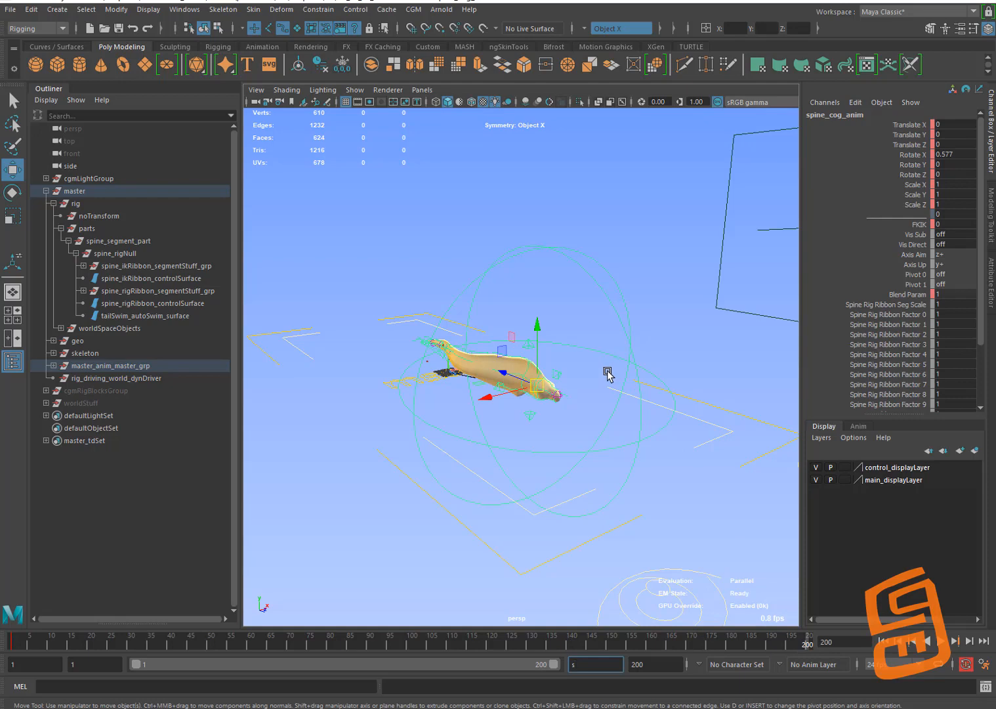
left_click(642, 250)
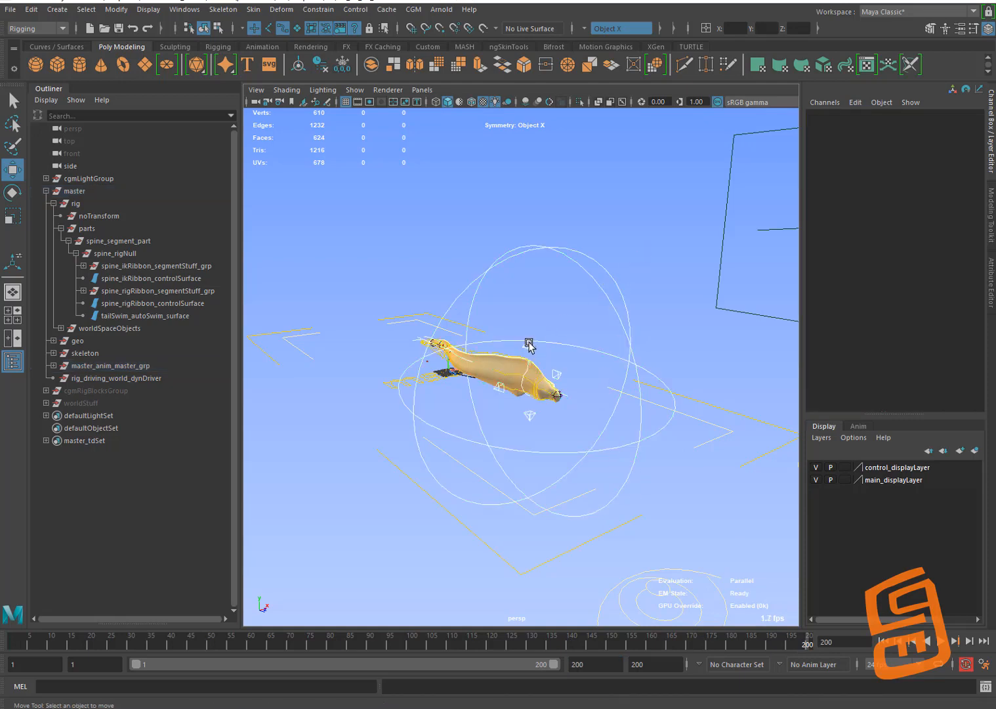
left_click(528, 342)
key("s")
left_click(636, 308)
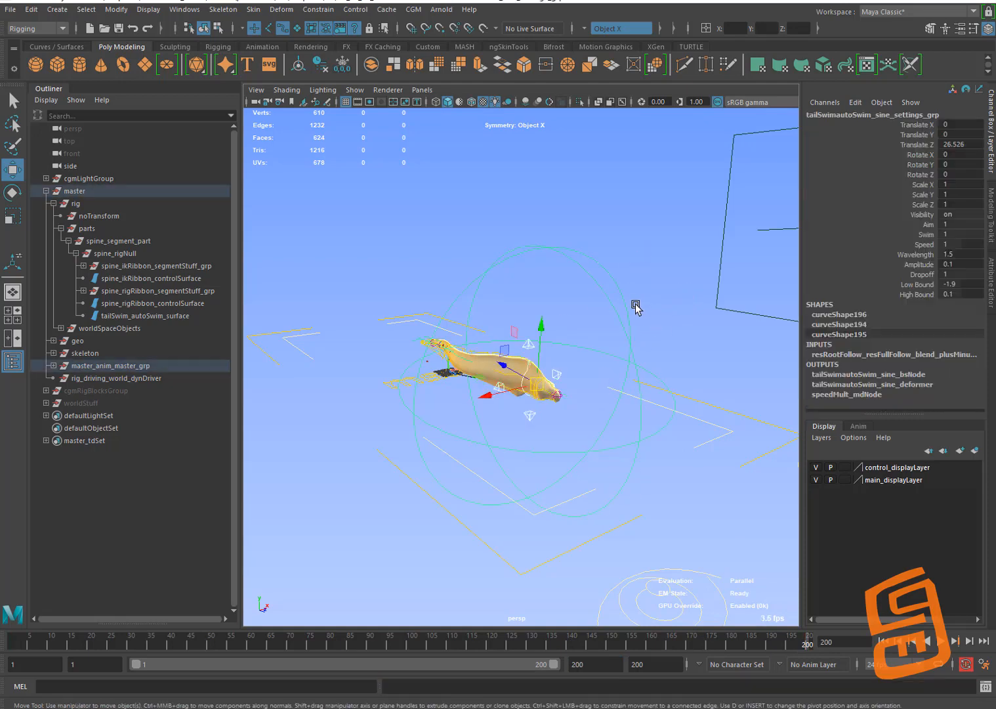
left_click(537, 423)
left_click(636, 308)
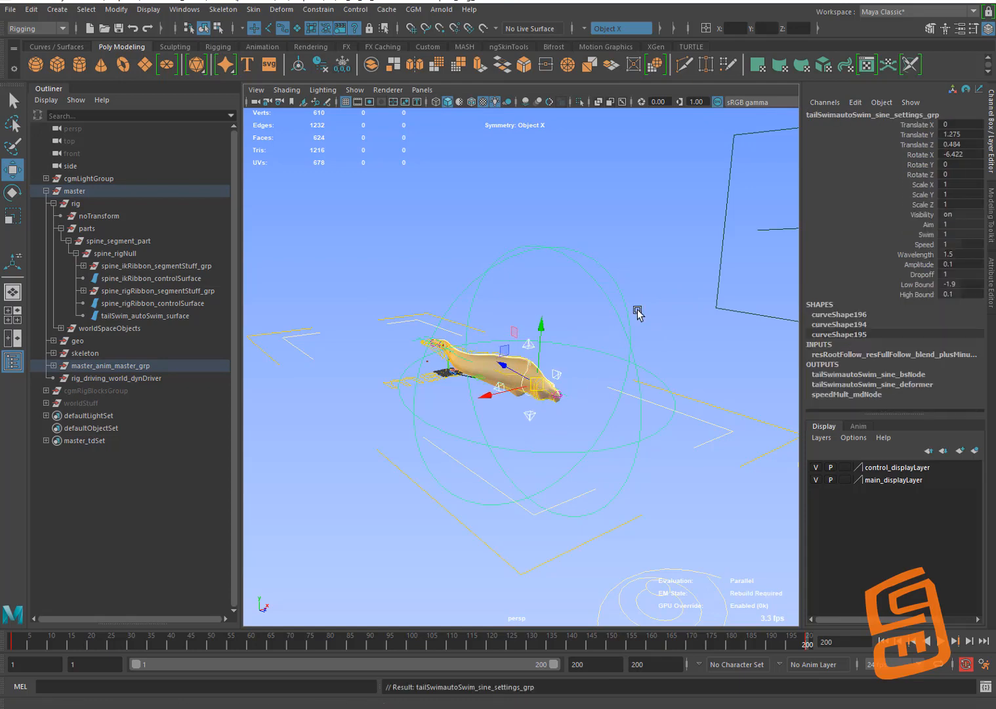
left_click(694, 252)
left_click(559, 373)
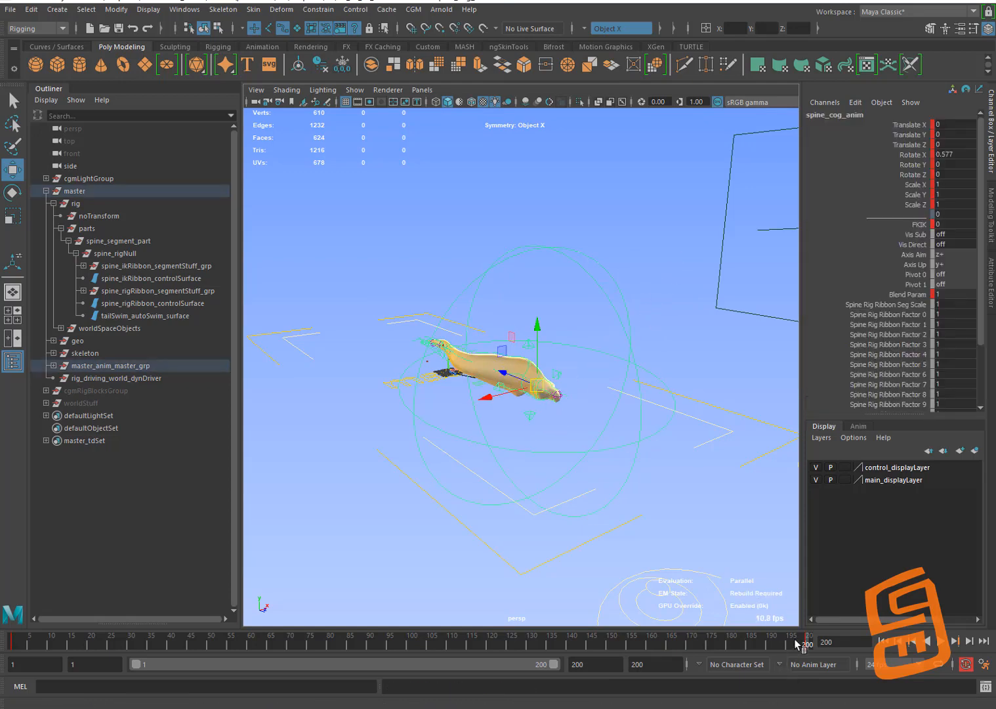
left_click_drag(795, 641, 707, 643)
key("w")
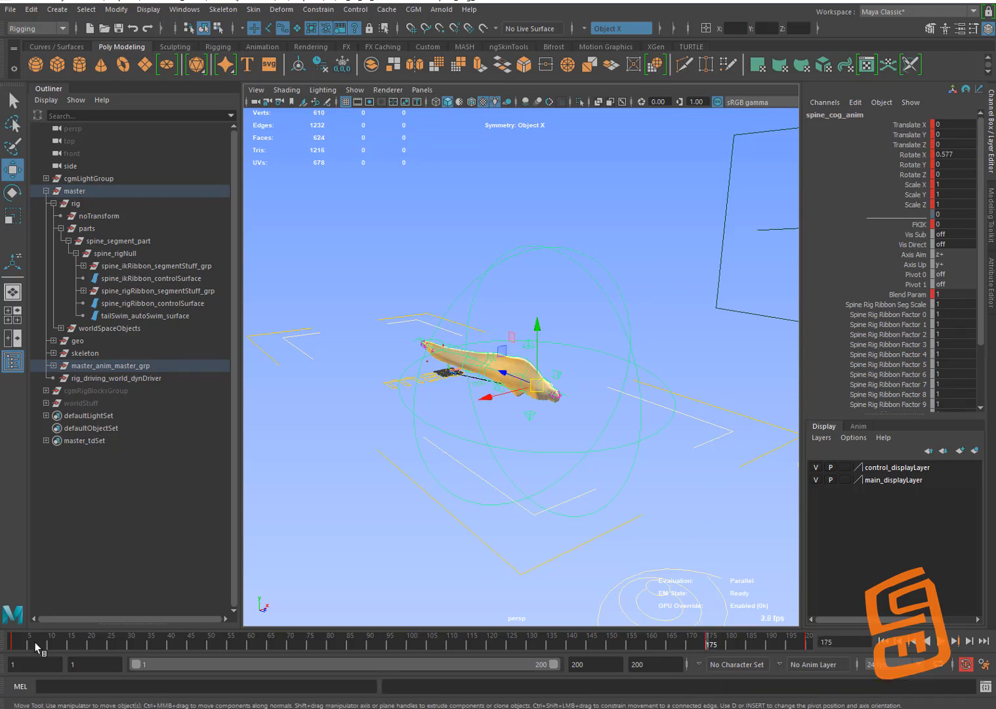
Key spine_cog_anim moved to Translate X about 74.5 at frame 30 and raised to Translate Y about 90 at frame 66
left_click(36, 646)
key("alt+v")
left_click_drag(524, 391, 366, 467)
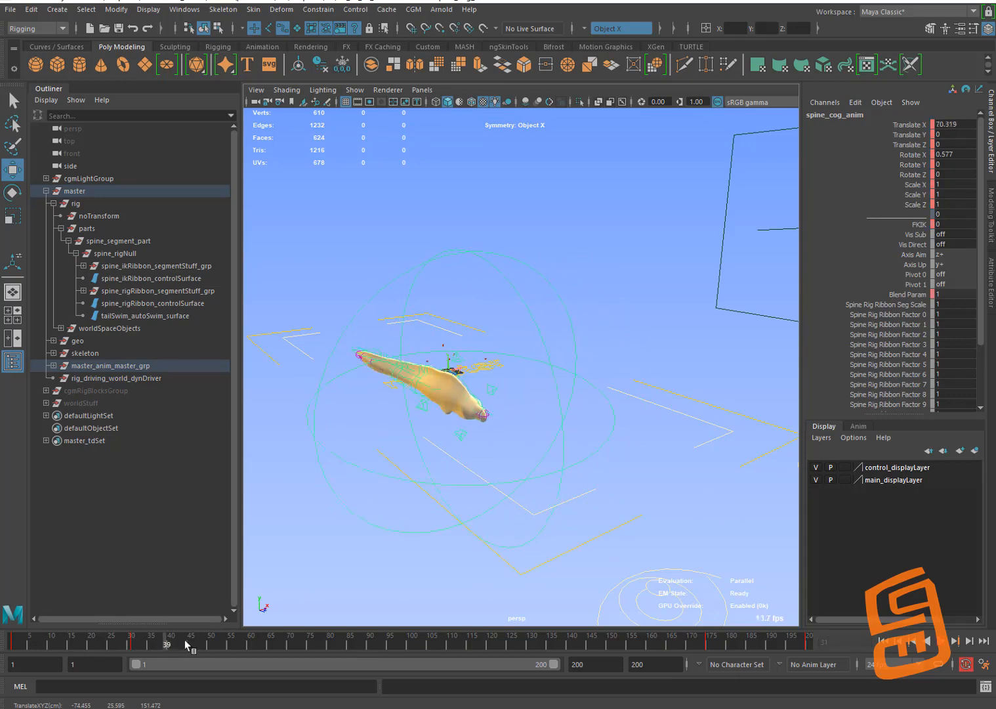
left_click_drag(482, 302, 490, 241)
key("s")
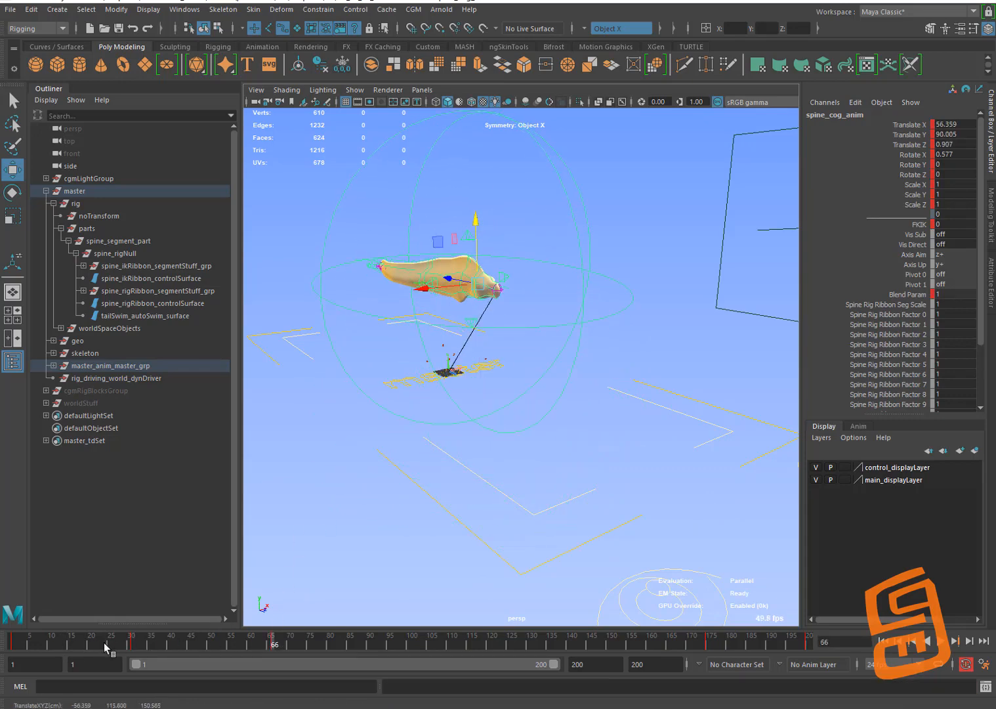
Lower the spine_cog_anim control vertically at frame 119 and key it
left_click_drag(105, 645, 486, 645)
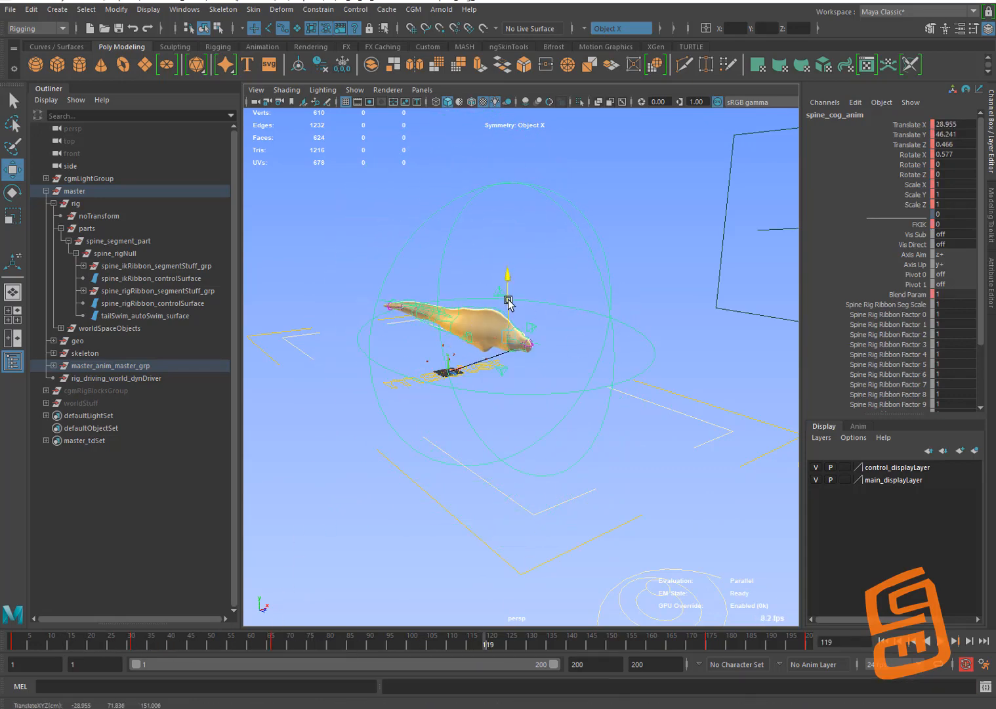
left_click_drag(506, 293, 507, 378)
key("s")
Rotate the spine_cog_anim control slightly near frame 10 and key it, checking the motion along the timeline
left_click_drag(44, 643, 75, 645)
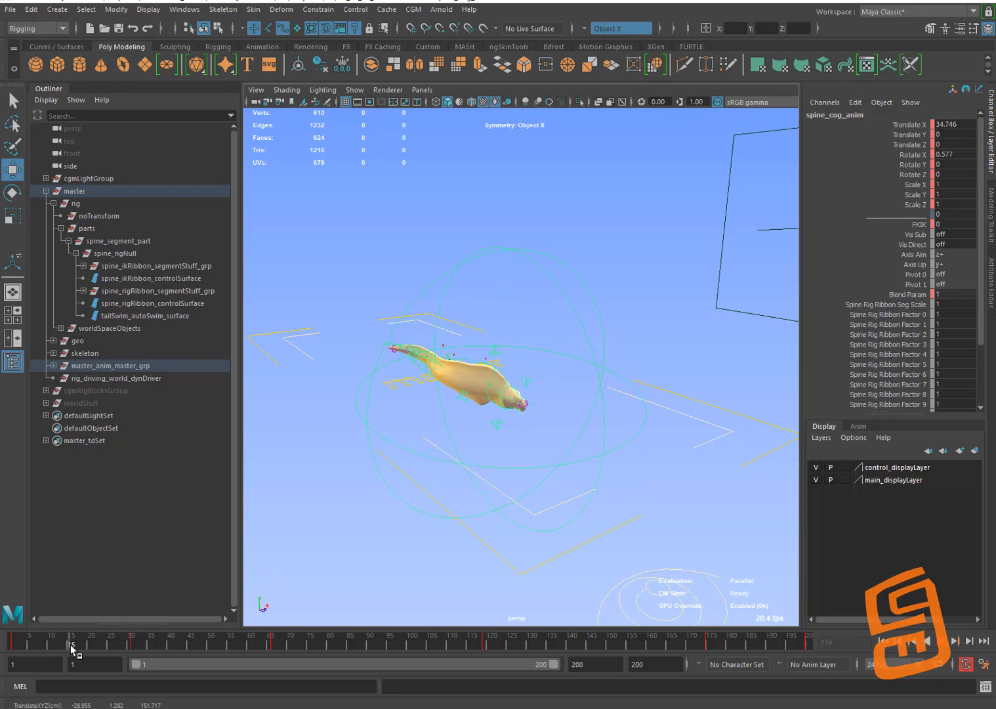
left_click_drag(633, 302, 570, 338, "alt")
left_click_drag(50, 643, 86, 635)
key("e")
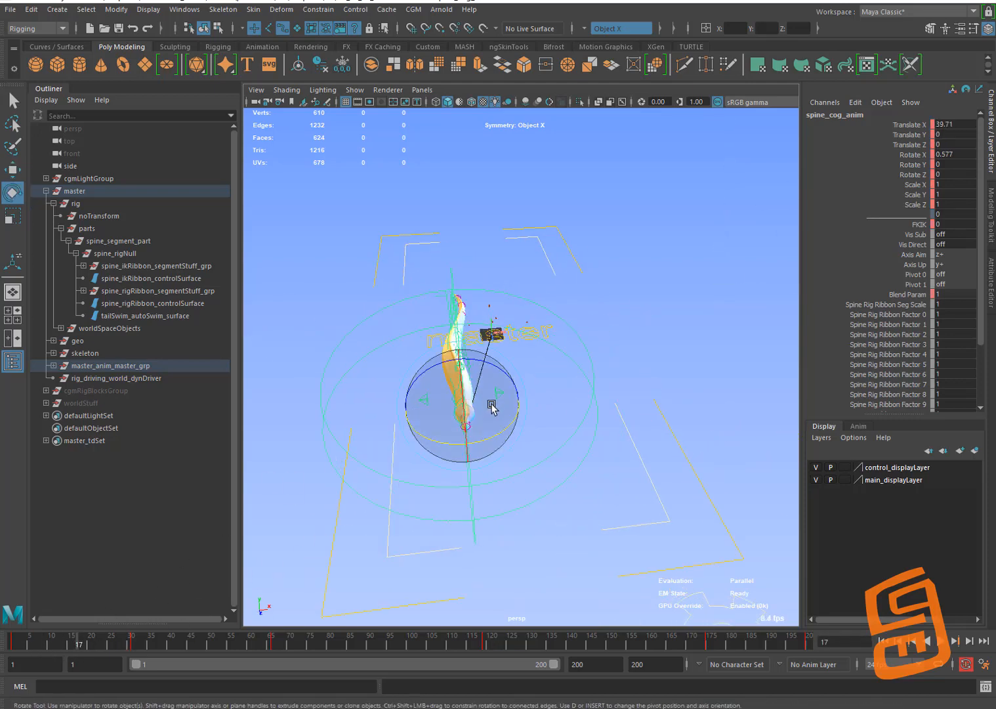
left_click_drag(500, 431, 492, 437)
left_click_drag(135, 645, 60, 640)
Key spine_cog_anim turned to new rotations at about frame 43 and about frame 80
left_click_drag(36, 645, 187, 643)
key("f")
left_click_drag(504, 333, 491, 302)
left_click_drag(122, 643, 334, 644)
left_click_drag(485, 286, 531, 307)
Rotate spine_cog_anim to about 12 degrees in Y at frame 133 and key it
left_click_drag(249, 644, 568, 647)
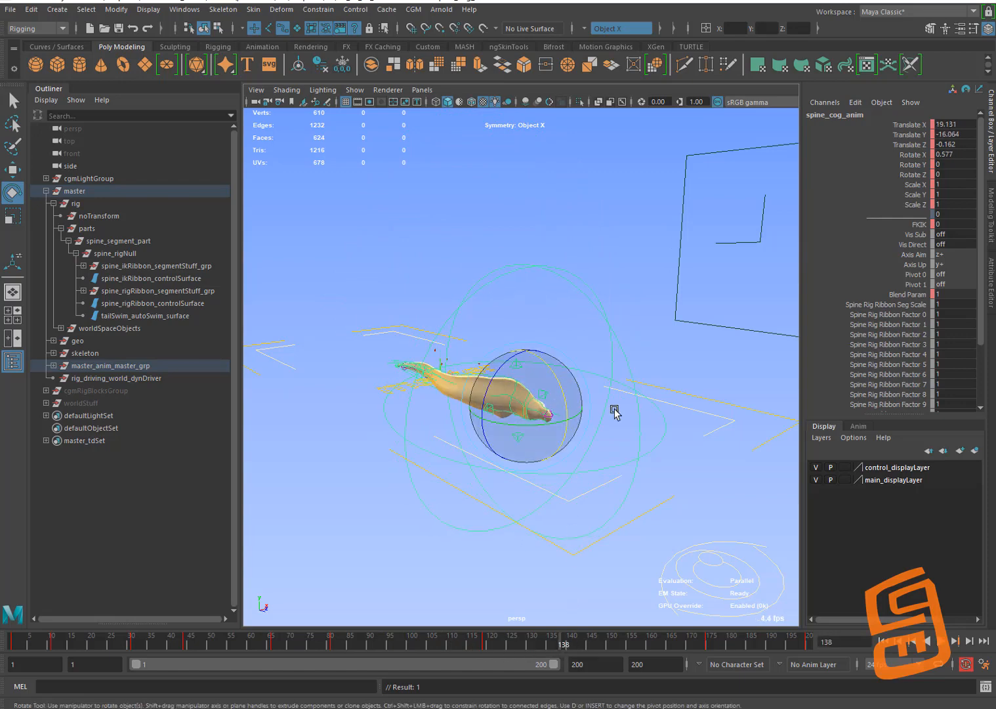
left_click_drag(612, 404, 592, 396, "alt")
left_click_drag(471, 646, 539, 654)
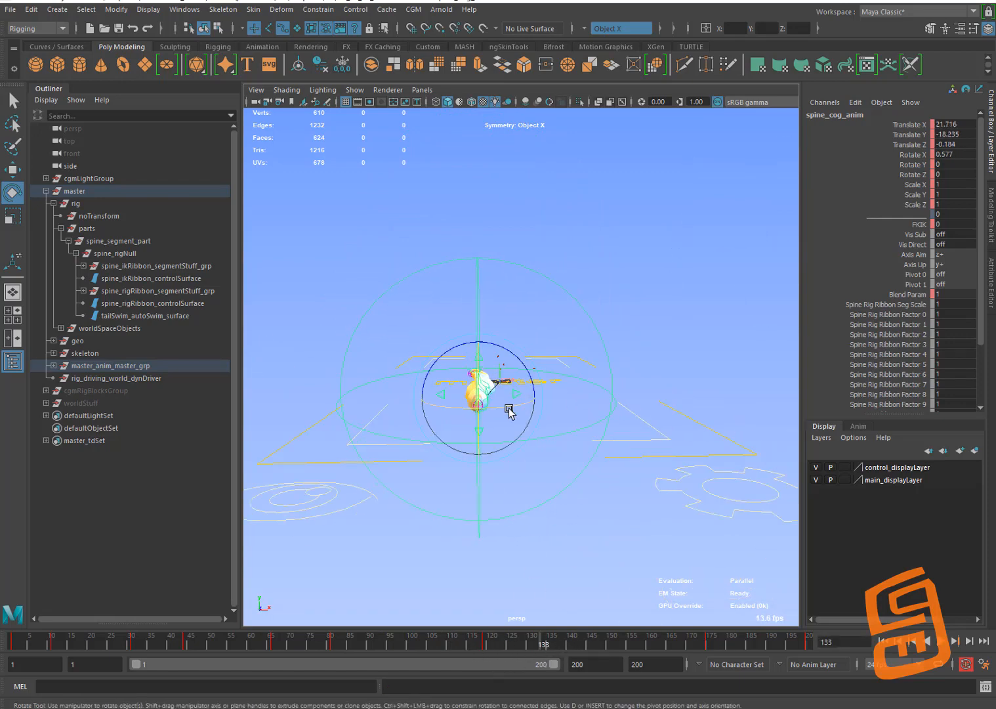
left_click_drag(503, 403, 511, 404)
left_click_drag(458, 646, 647, 646)
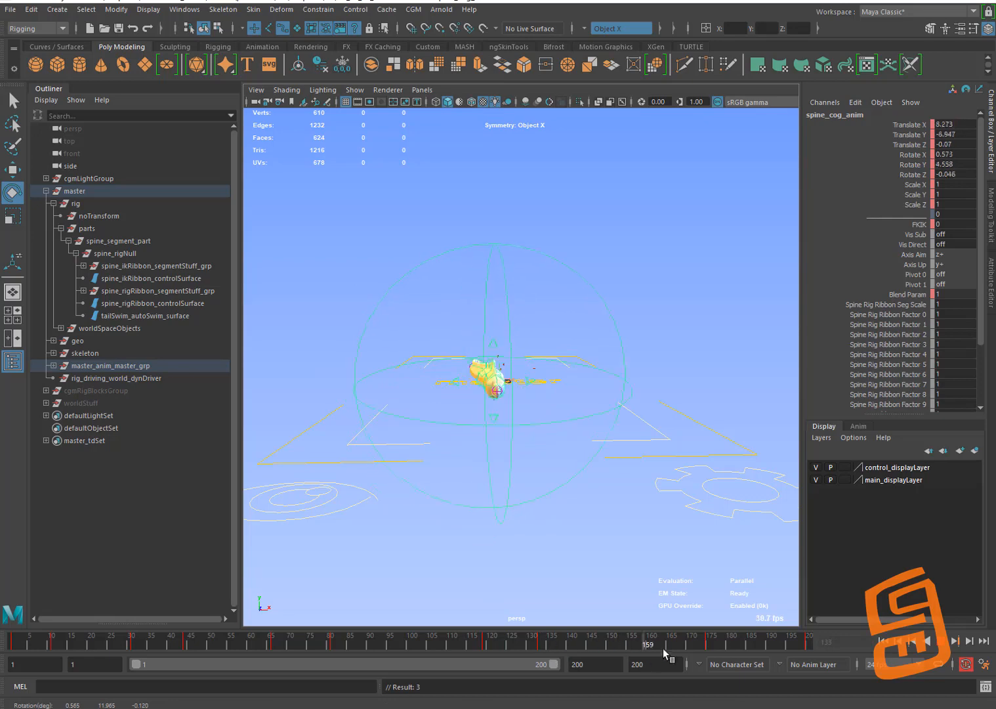
Play the animation from the first frame, stop at frame 33 and deselect the control
left_click_drag(646, 563, 607, 509, "alt")
left_click(14, 643)
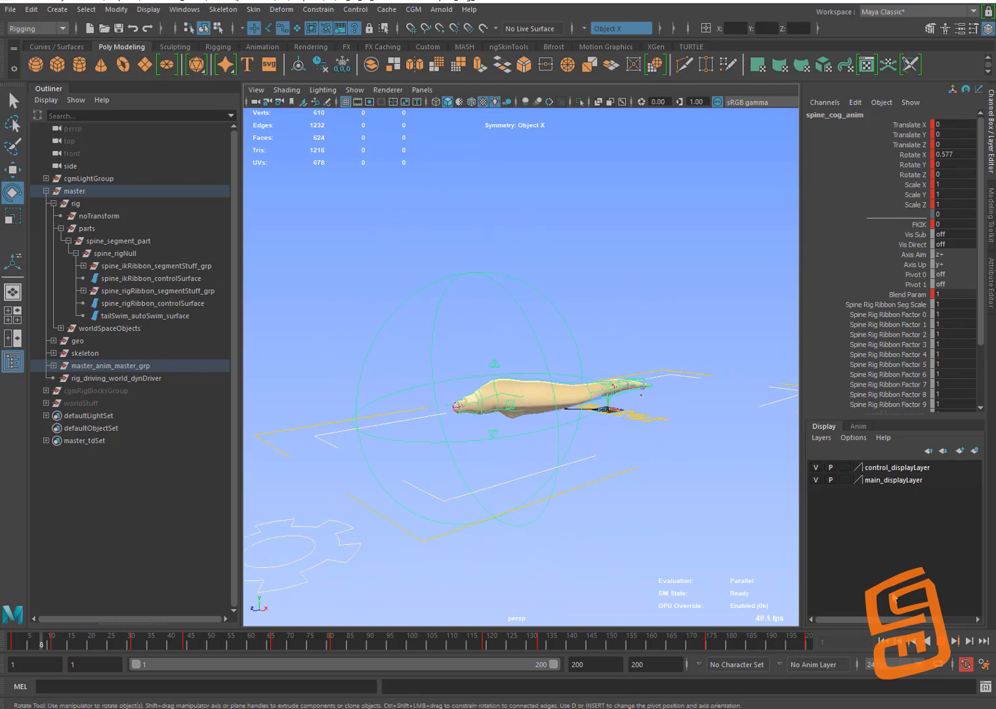
key("Escape")
left_click(604, 268)
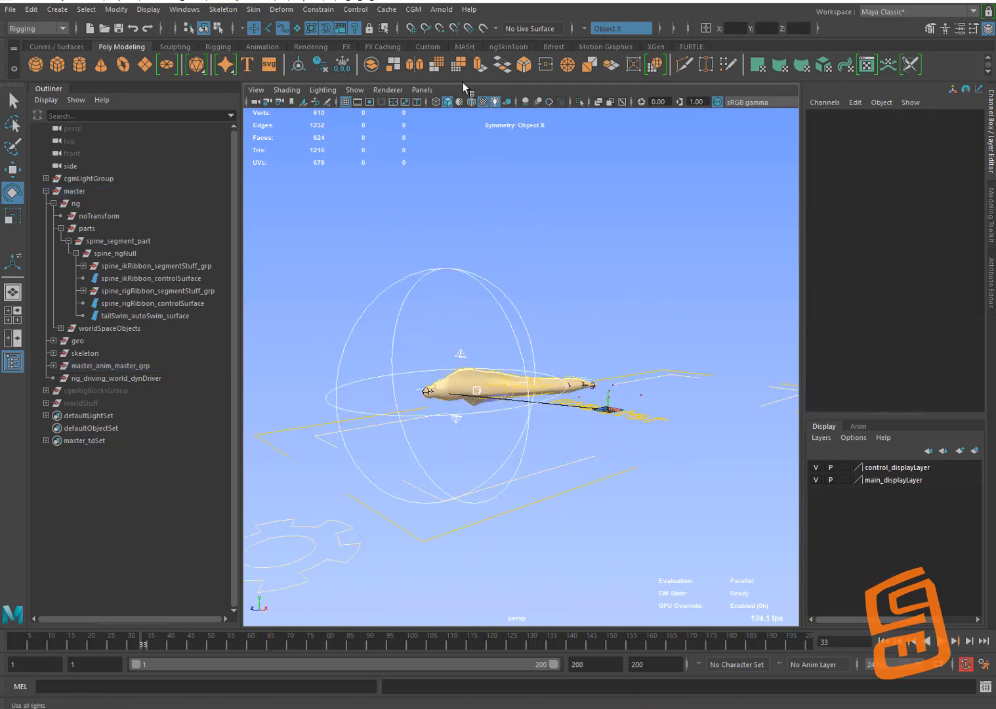
Open the cgmAnimFilterTool and place its window clear of the eel in the viewport
left_click(413, 9)
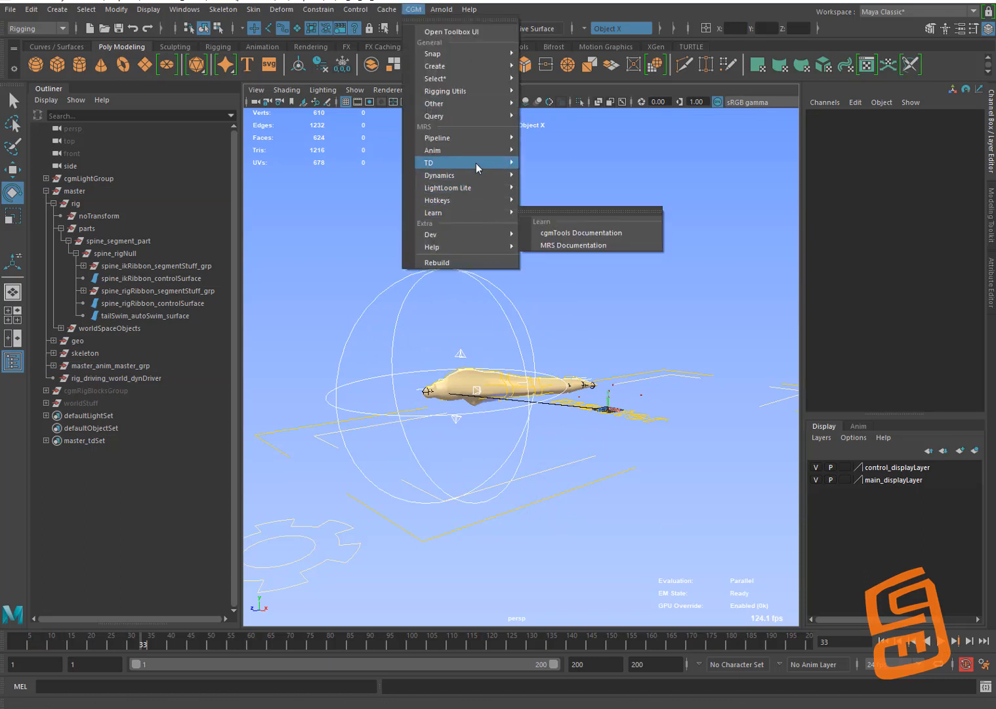
mouse_move(477, 151)
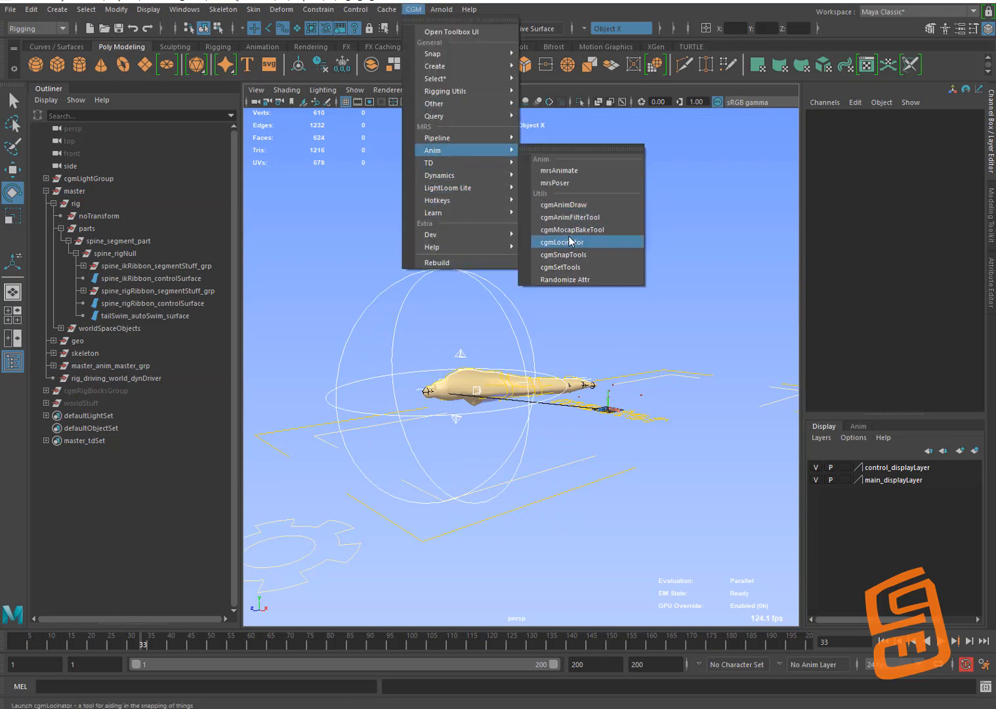
left_click(569, 218)
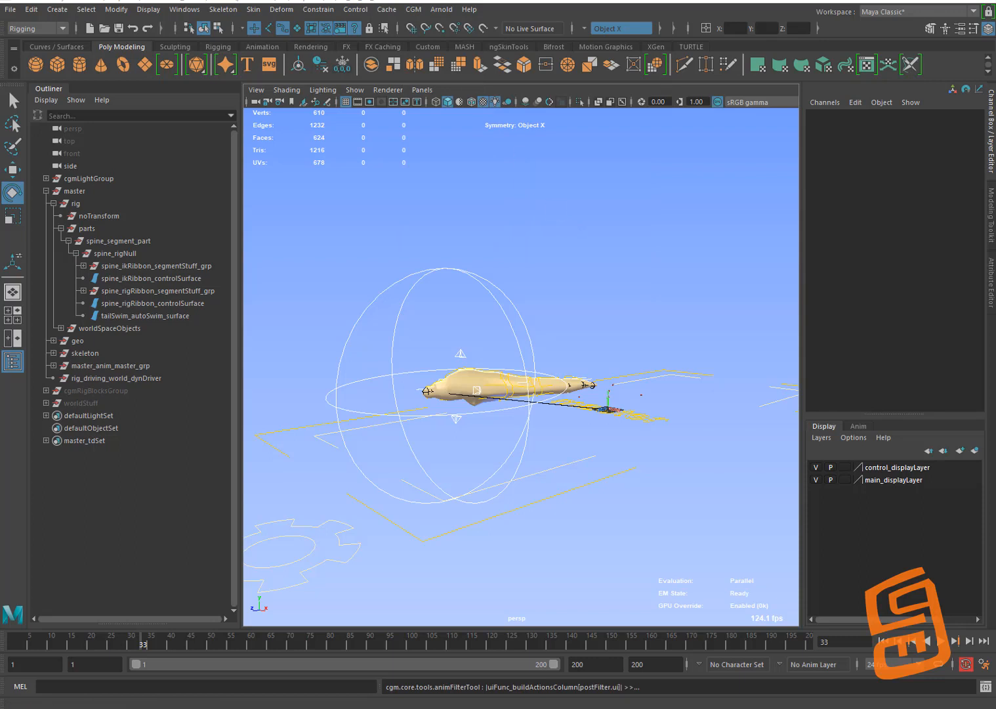
left_click_drag(543, 42, 741, 209)
Load the saved filter setup containing the cog, body and fin actions into the postFilter tool
left_click(603, 223)
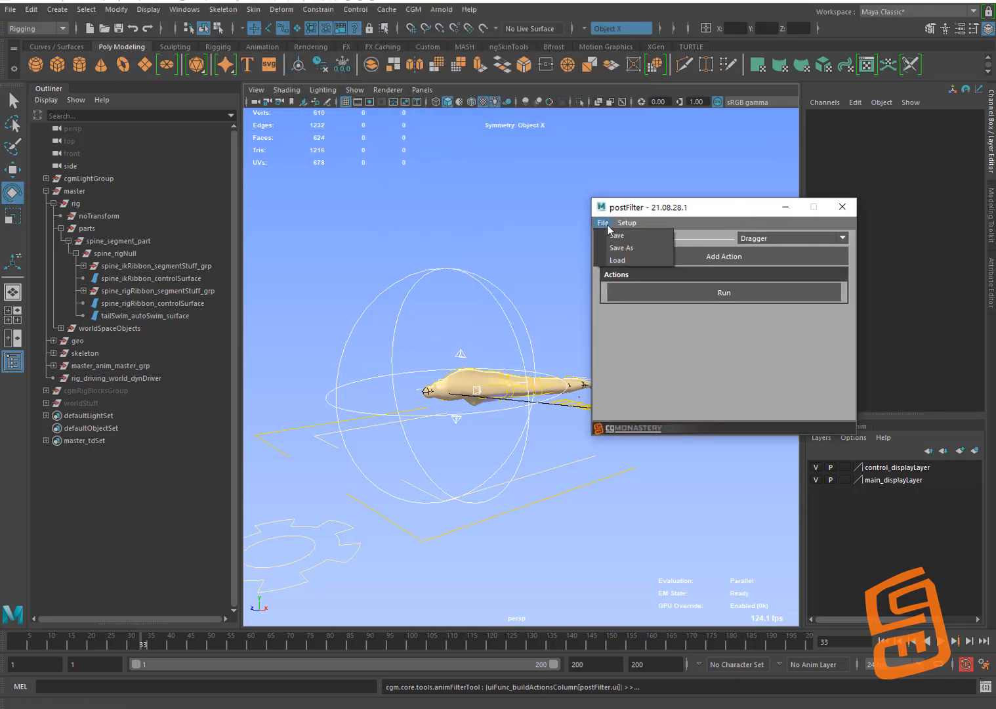
left_click(617, 260)
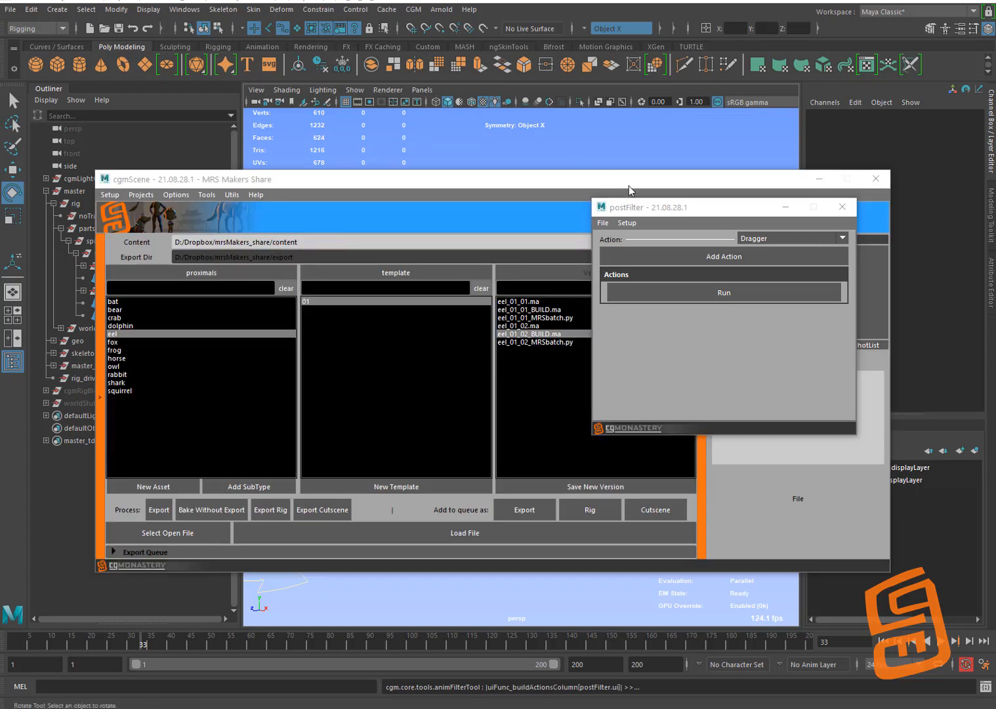
left_click(603, 224)
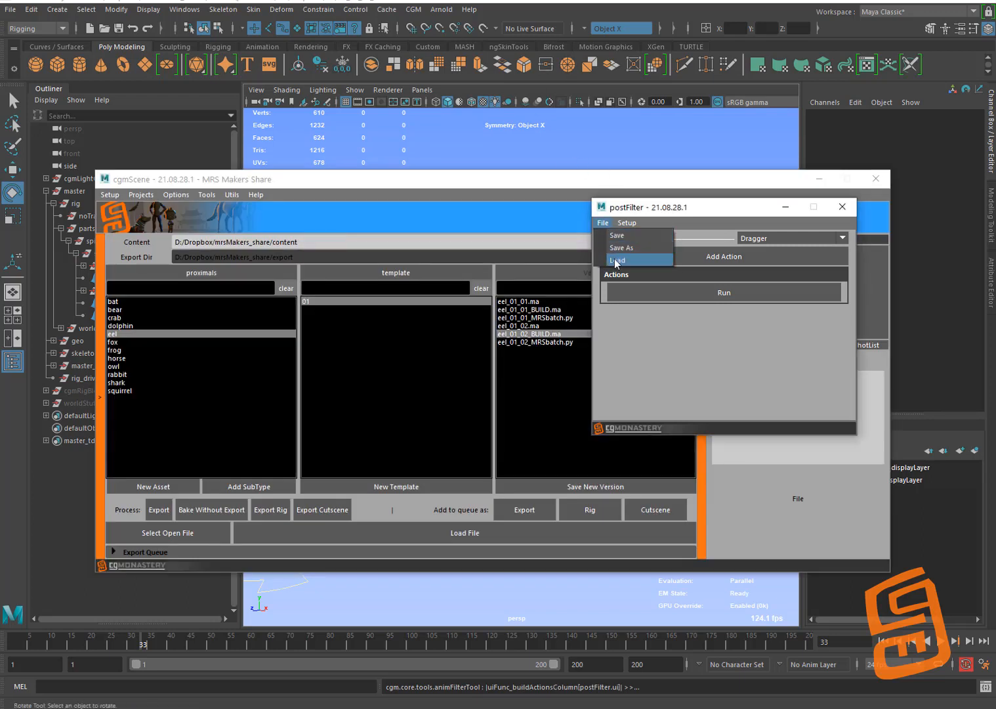
left_click(614, 261)
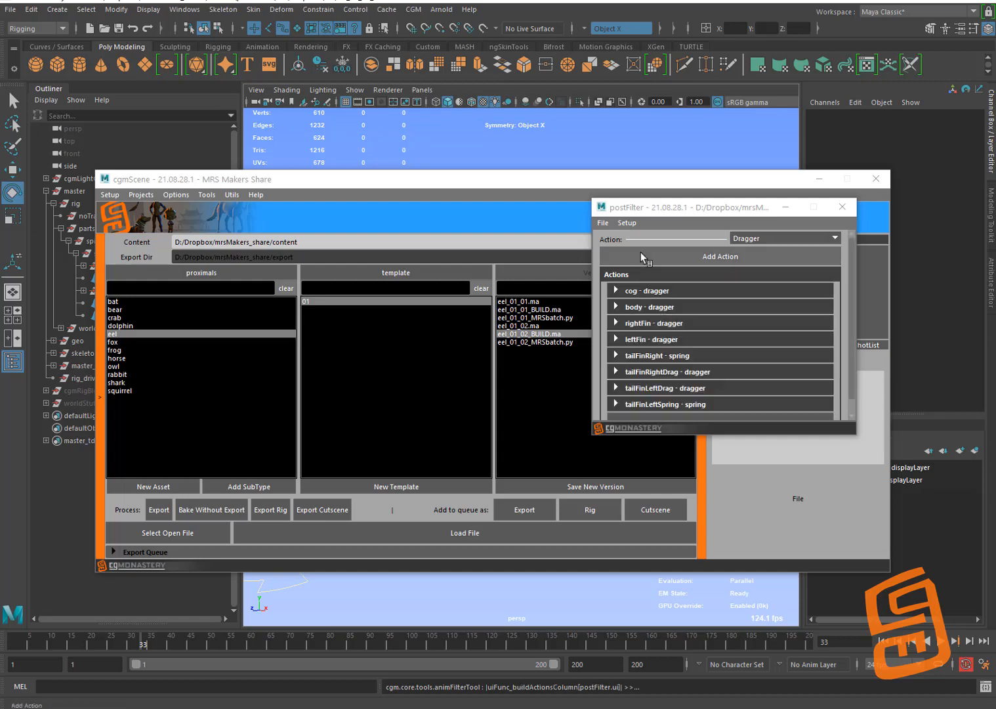
Delete the rightFin and leftFin dragger actions from the filter's action list
left_click(707, 323)
left_click(702, 322)
right_click(711, 322)
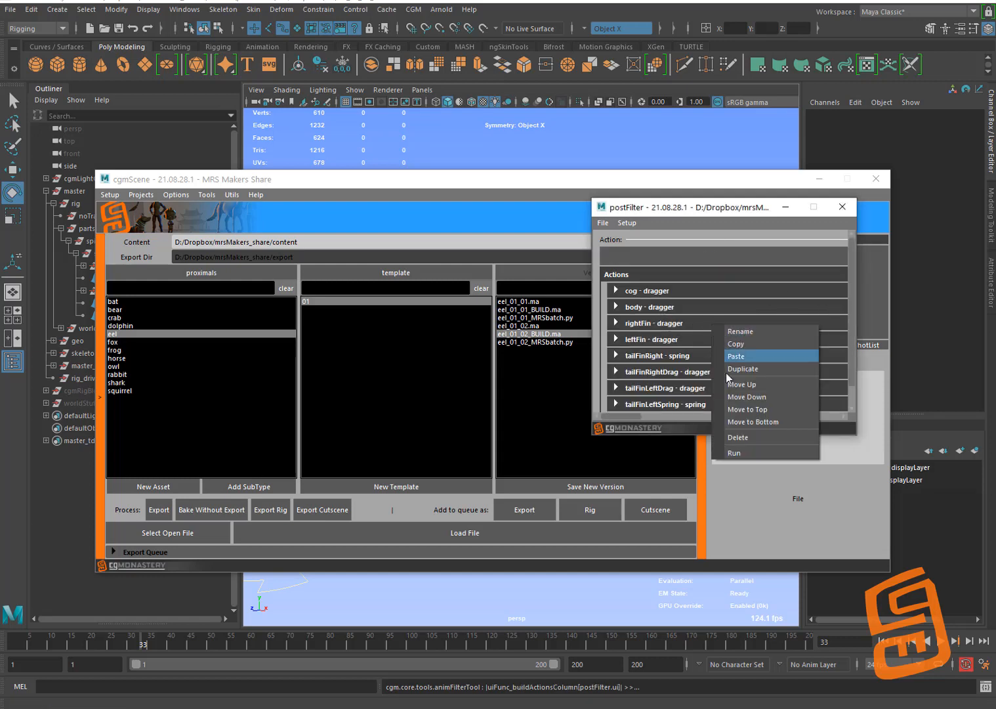
left_click(739, 437)
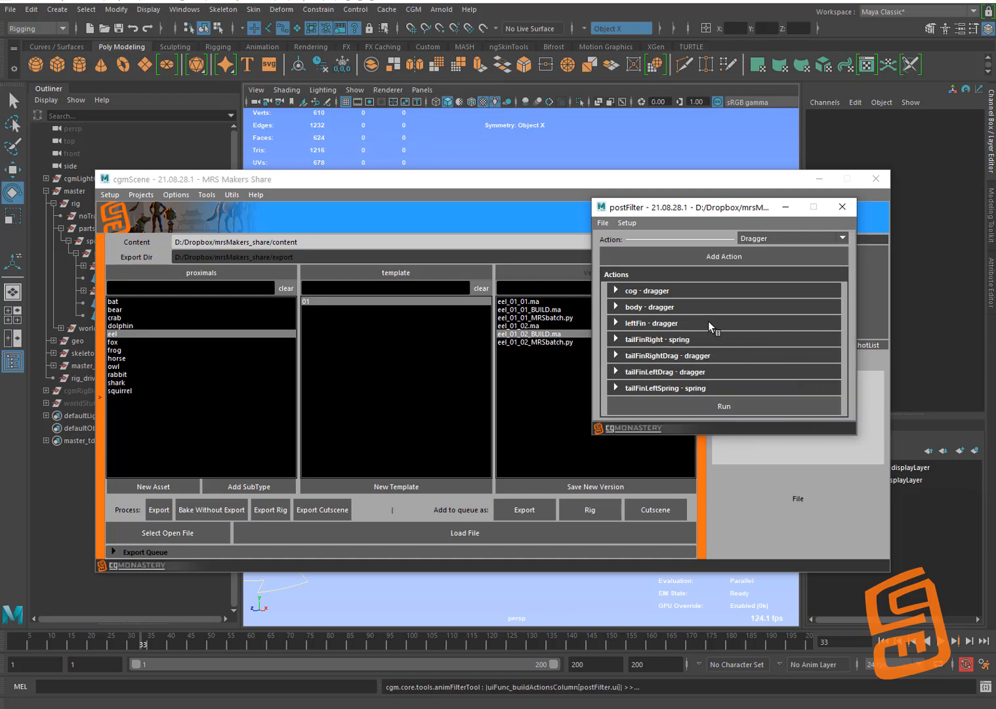
right_click(708, 321)
left_click(735, 437)
Delete the tailFinRight spring, tailFinRightDrag and tailFinLeftDrag actions from the filter's action list
right_click(714, 324)
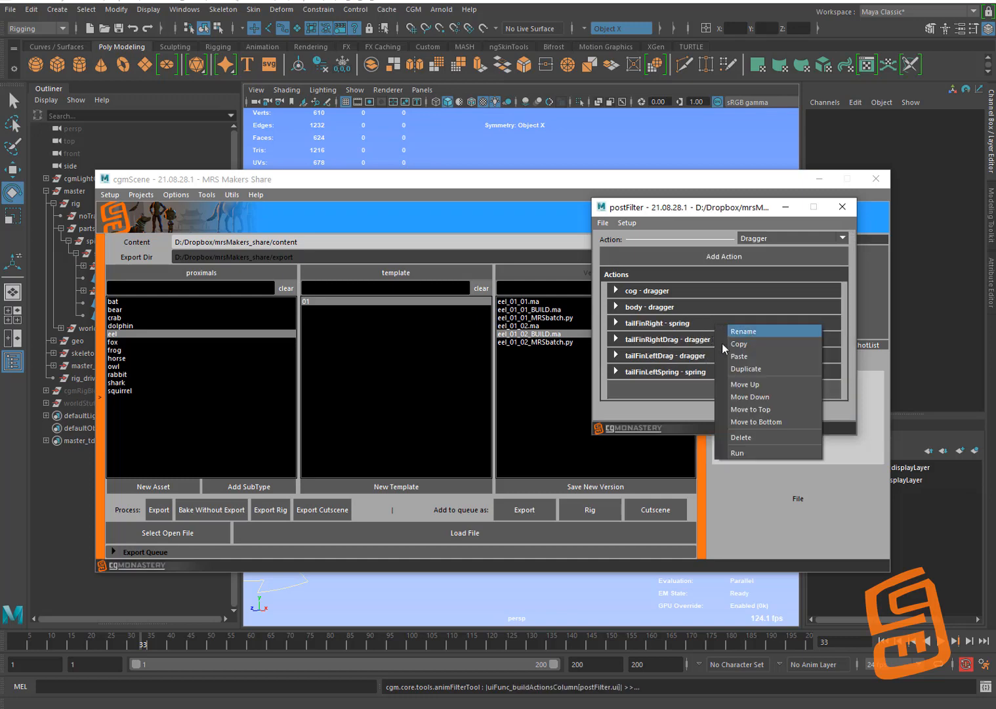
left_click(738, 437)
right_click(717, 323)
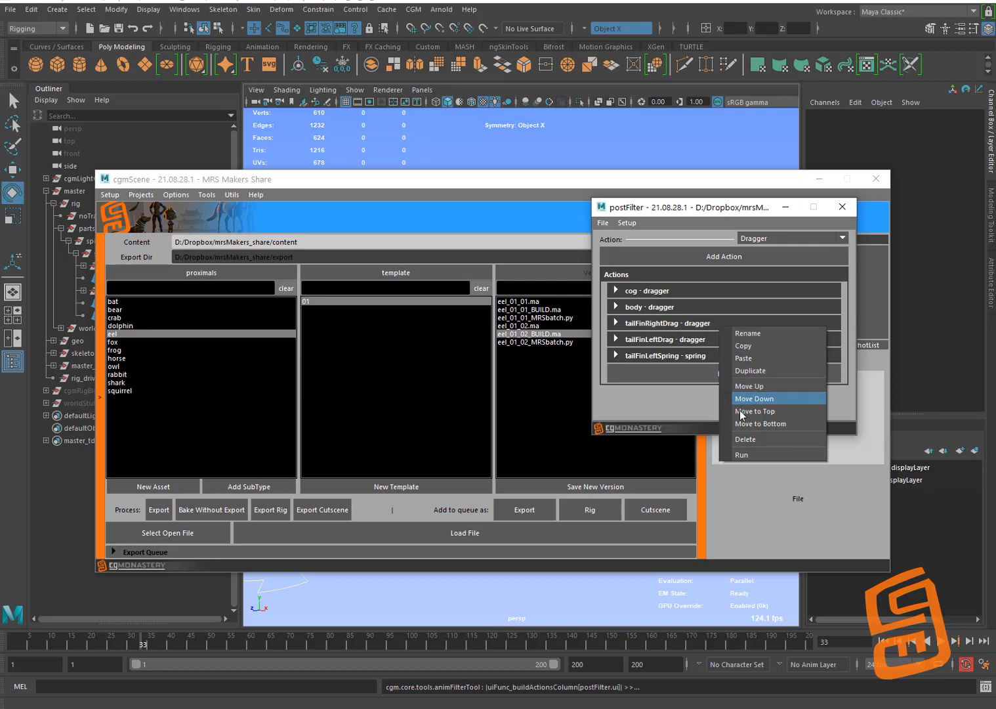
left_click(745, 439)
right_click(720, 321)
left_click(746, 435)
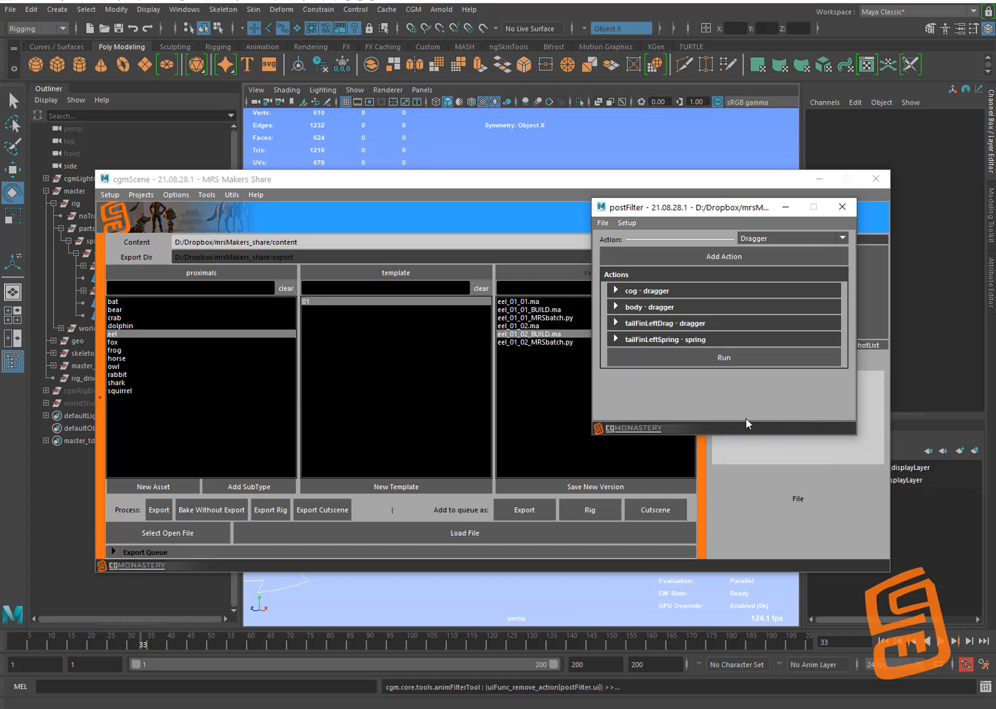
right_click(717, 324)
left_click(734, 435)
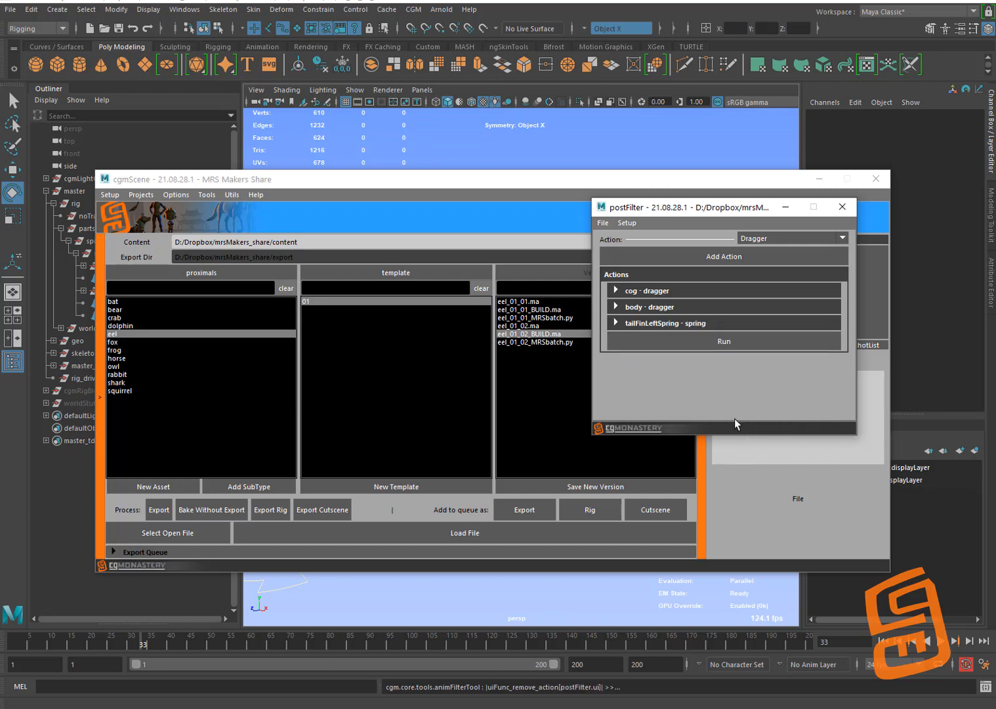
Expand the cog dragger action's settings and minimize the cgmScene window to uncover the viewport
left_click(668, 289)
left_click_drag(692, 210, 784, 342)
left_click(816, 181)
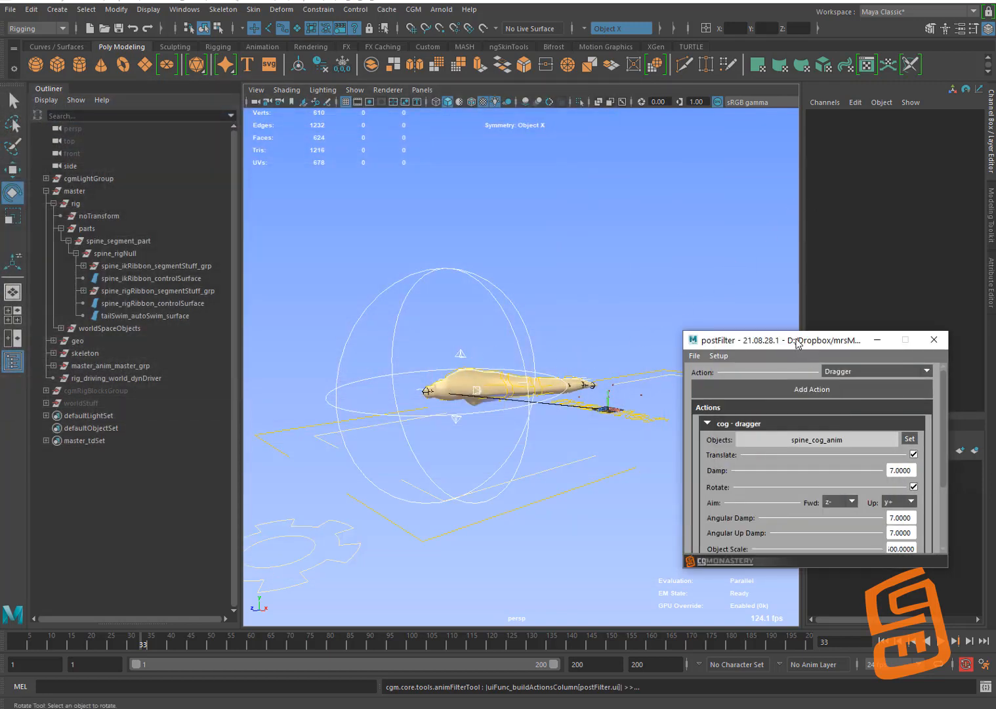
left_click_drag(796, 347, 739, 295)
Select the spine_cog_anim control and query its size with the CGM Size Each query
left_click(495, 359)
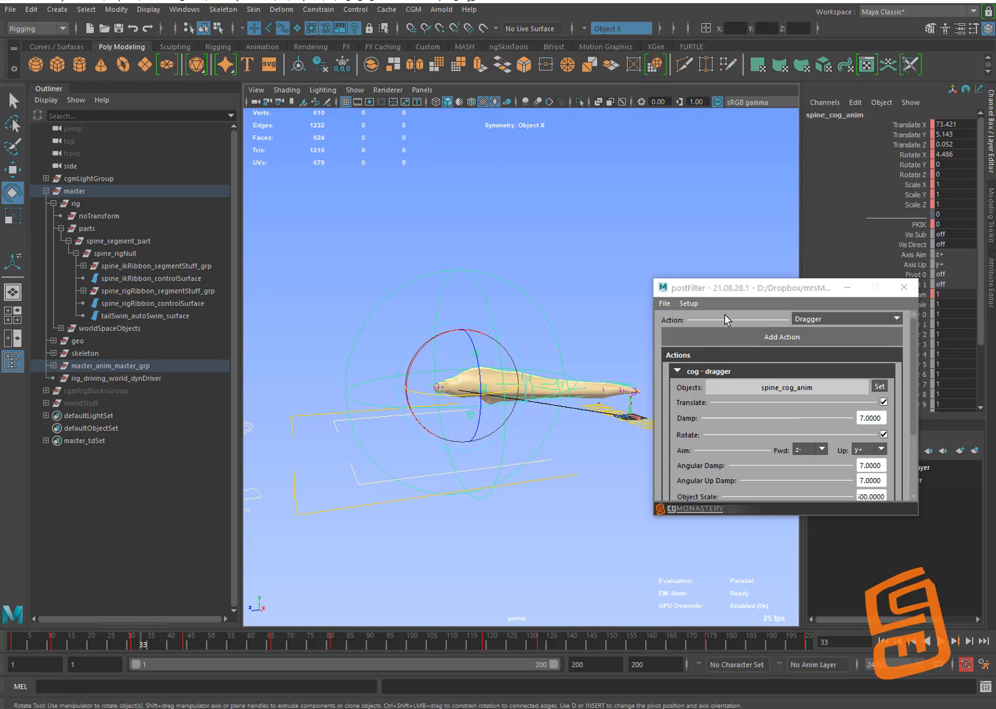
left_click(413, 9)
mouse_move(456, 117)
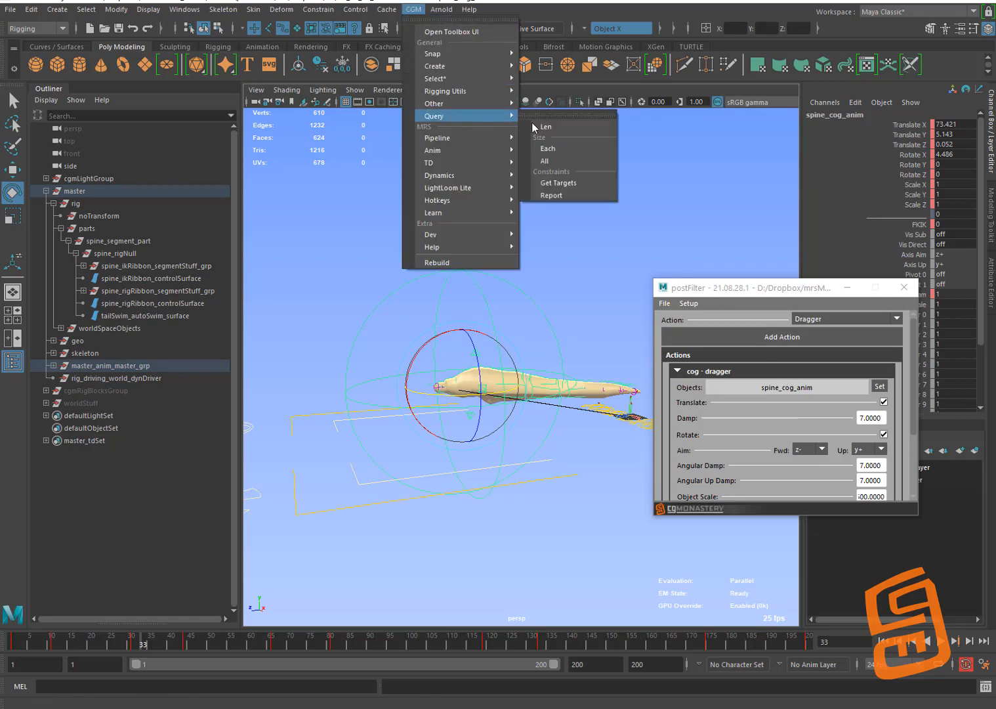
left_click(556, 149)
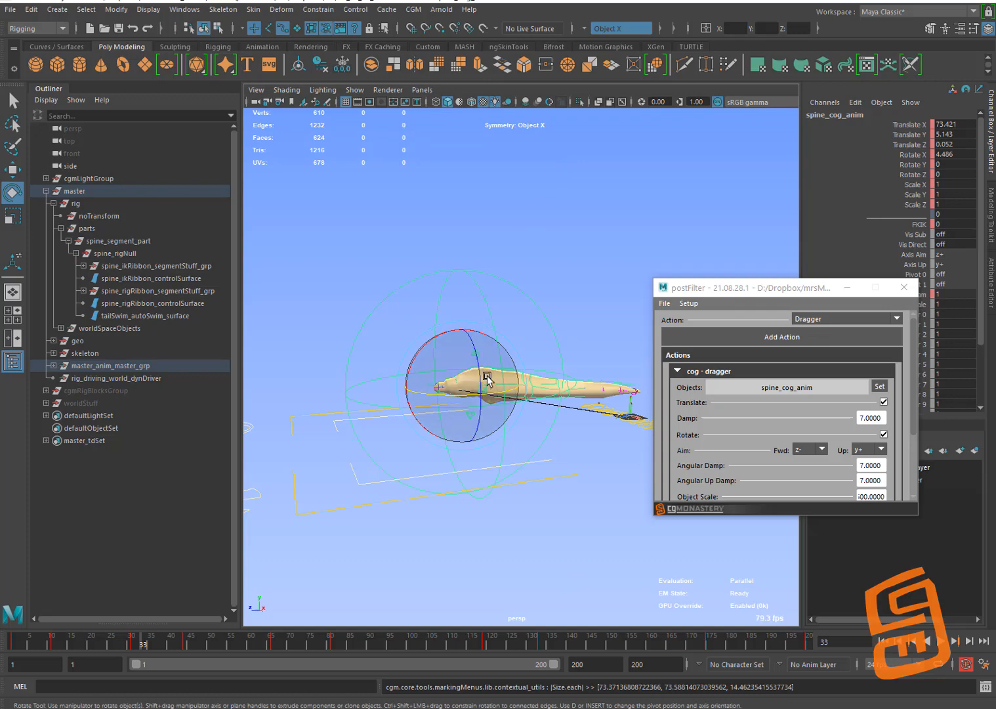
Set the cog dragger action's Object Scale to 150
left_click_drag(484, 374, 543, 328)
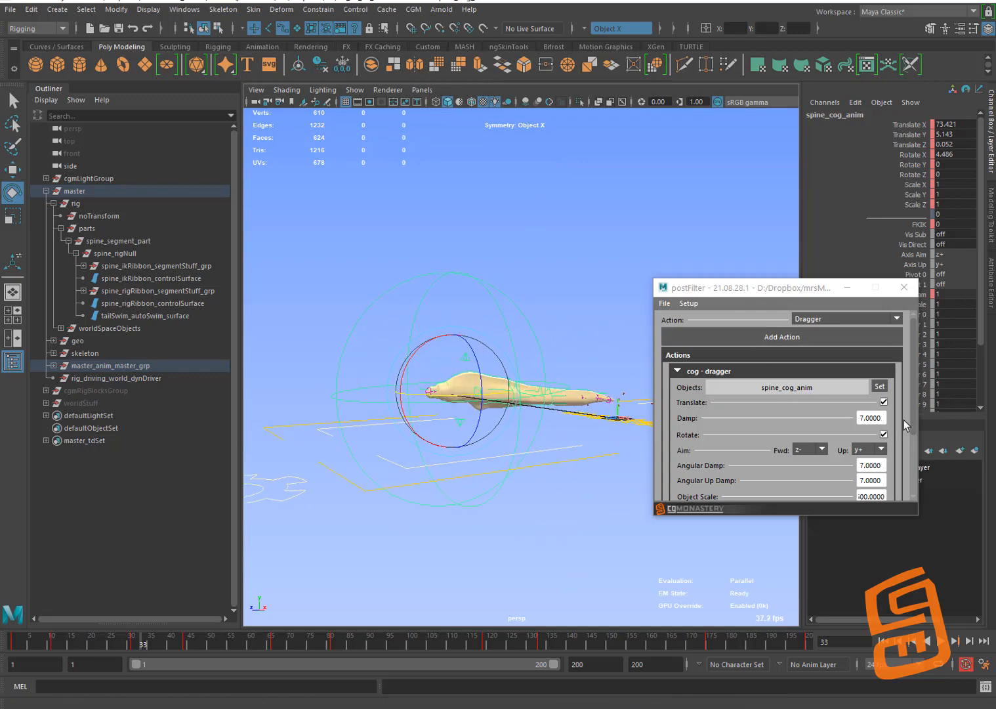
scroll(911, 392, "down", 2)
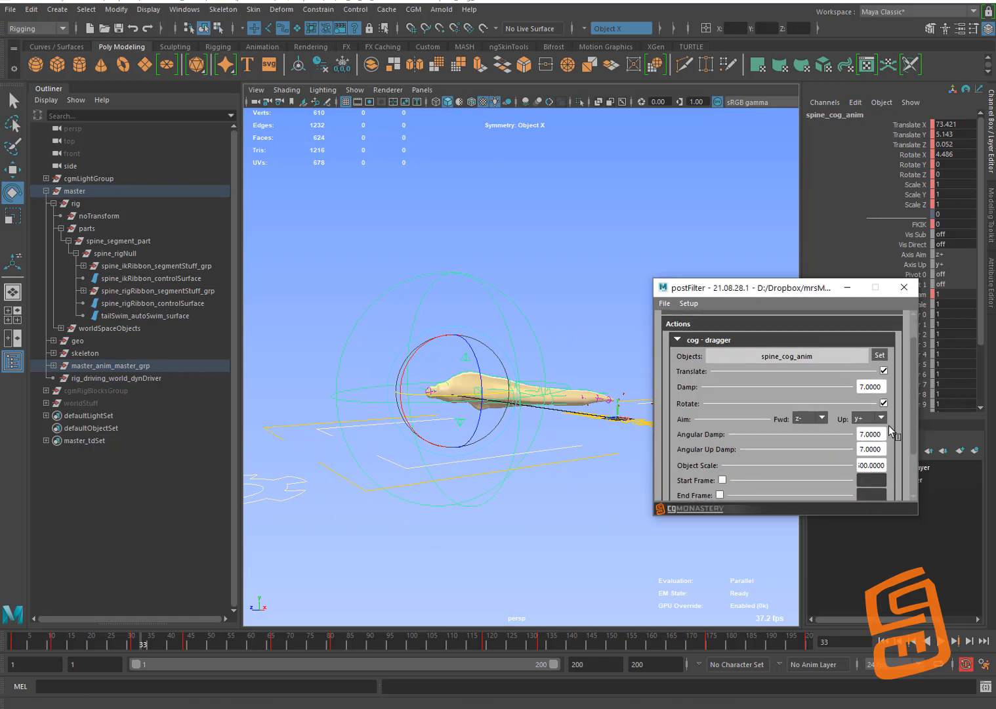
double_click(869, 466)
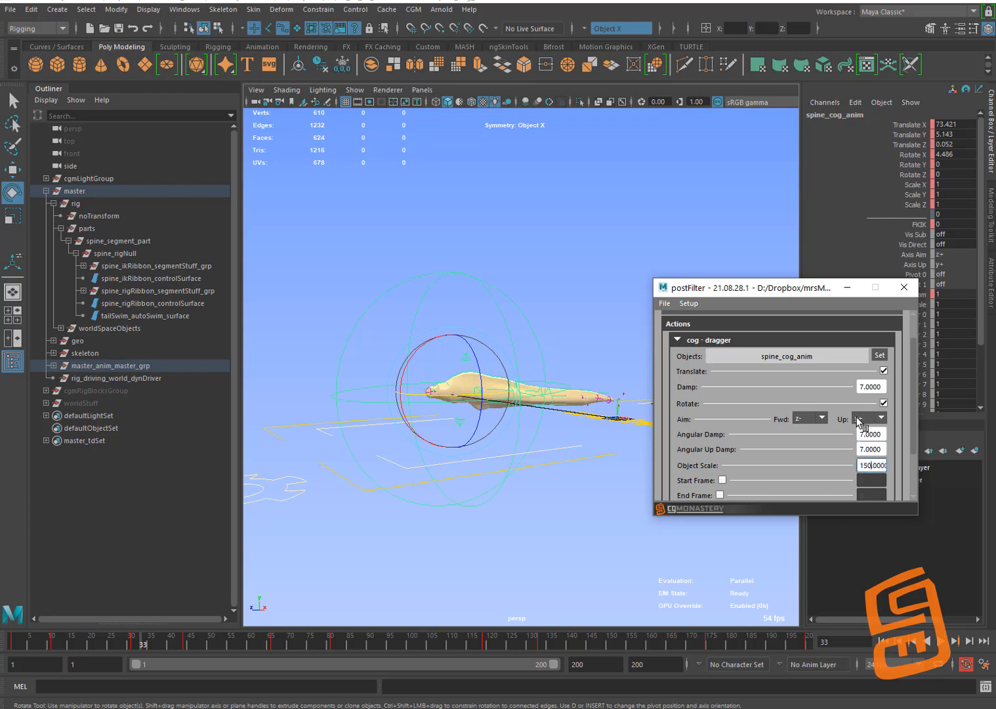
type("150")
key("Return")
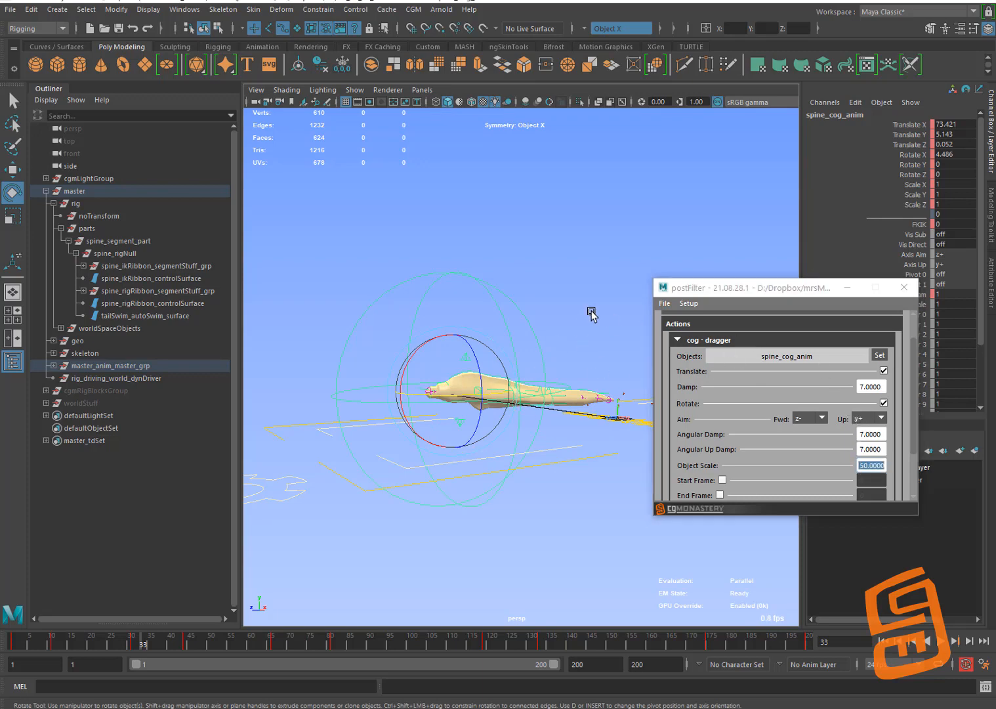
Switch to the Move tool, collapse the cog dragger settings and expand the body dragger settings
key("w")
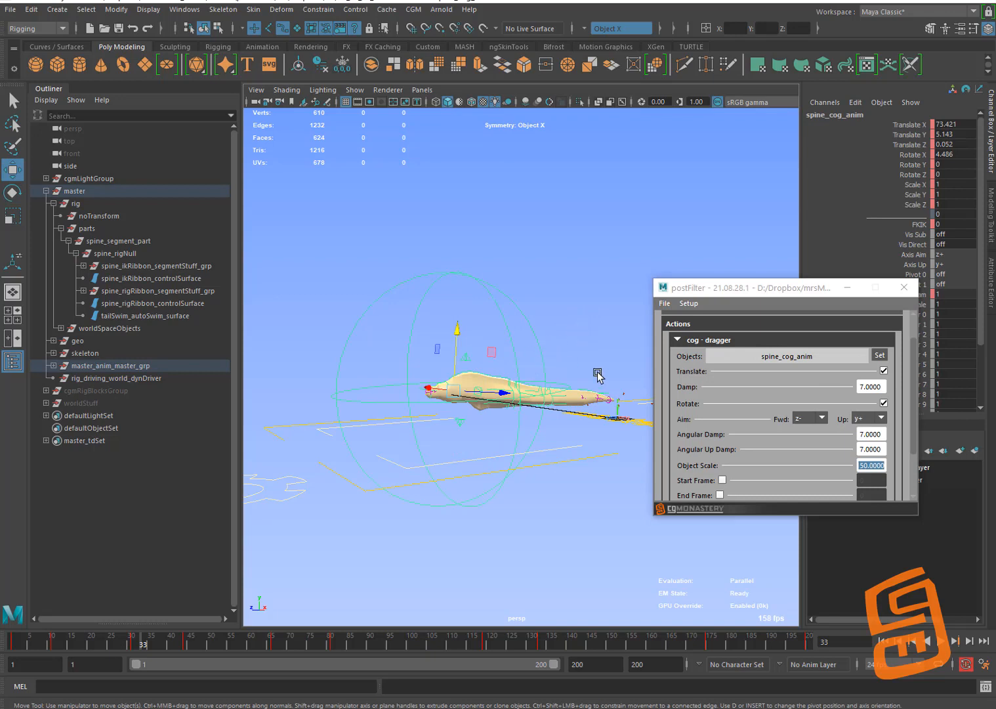
left_click_drag(570, 408, 629, 426)
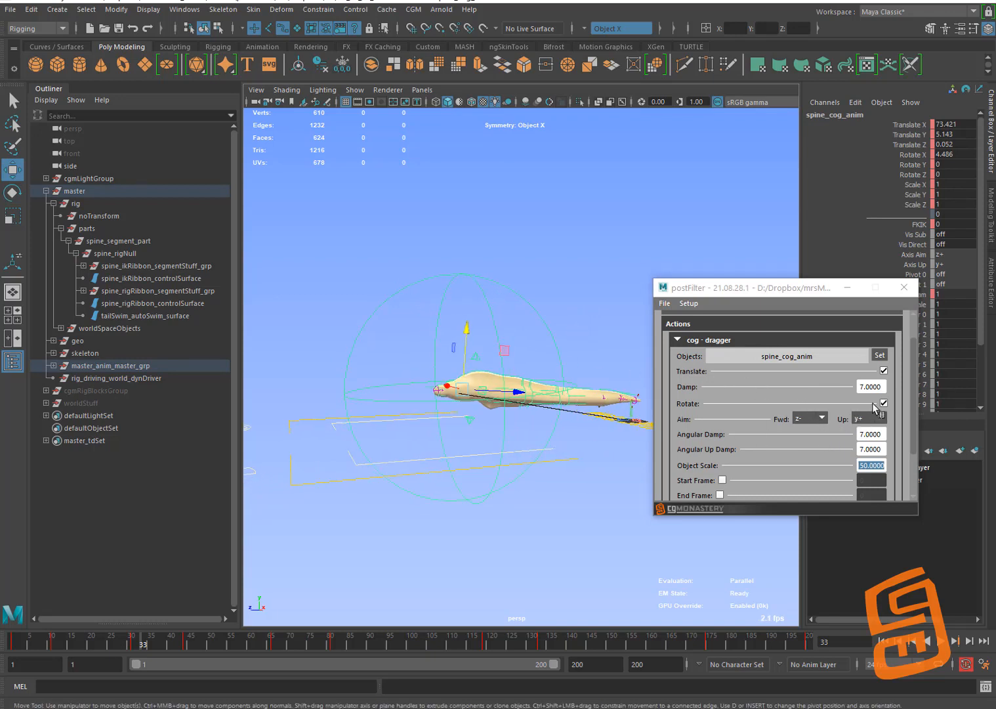
left_click(720, 341)
left_click(721, 389)
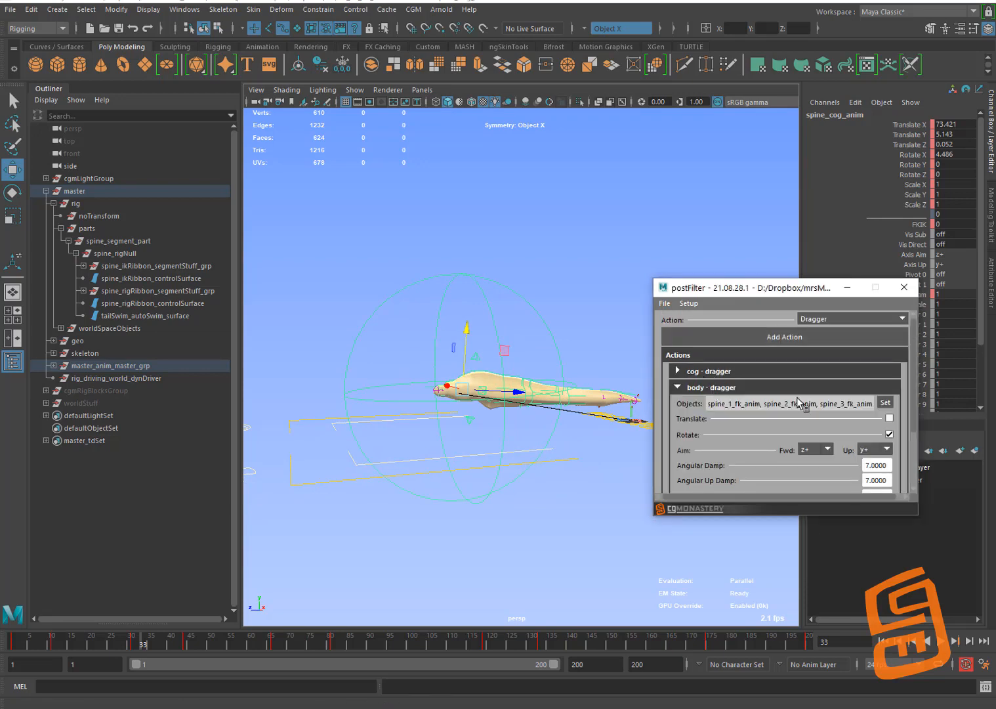
Select spine_1_fk_anim and the tail-tip control tail_fk_anim in turn to check them against the body dragger's objects
left_click(605, 309)
left_click_drag(605, 309, 459, 394, "alt")
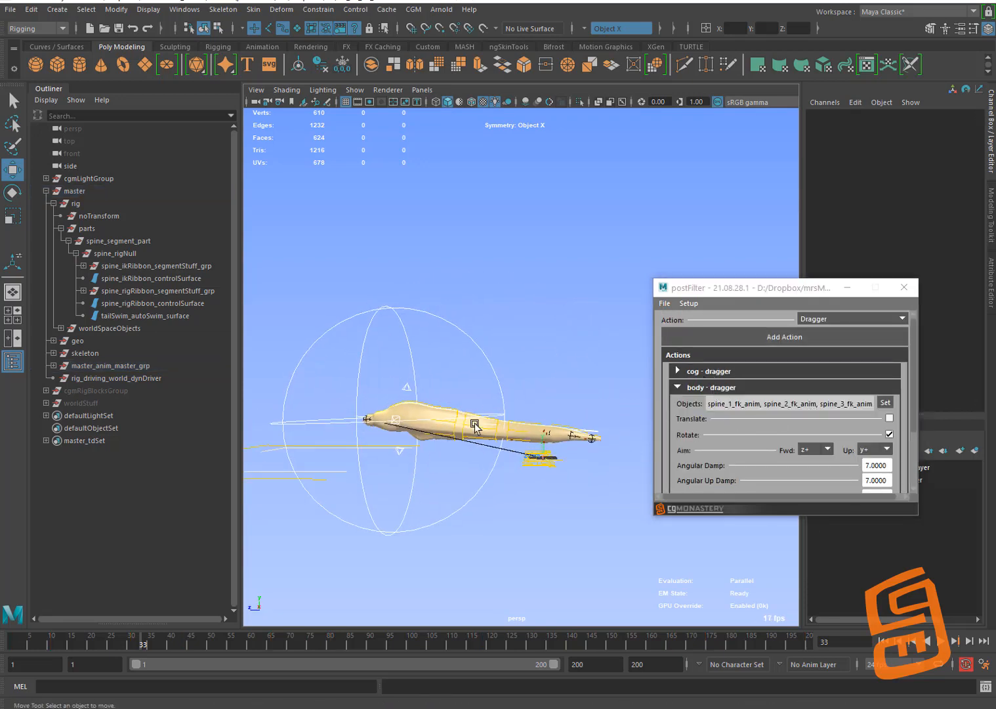
left_click(457, 440)
left_click_drag(438, 465, 480, 424, "alt")
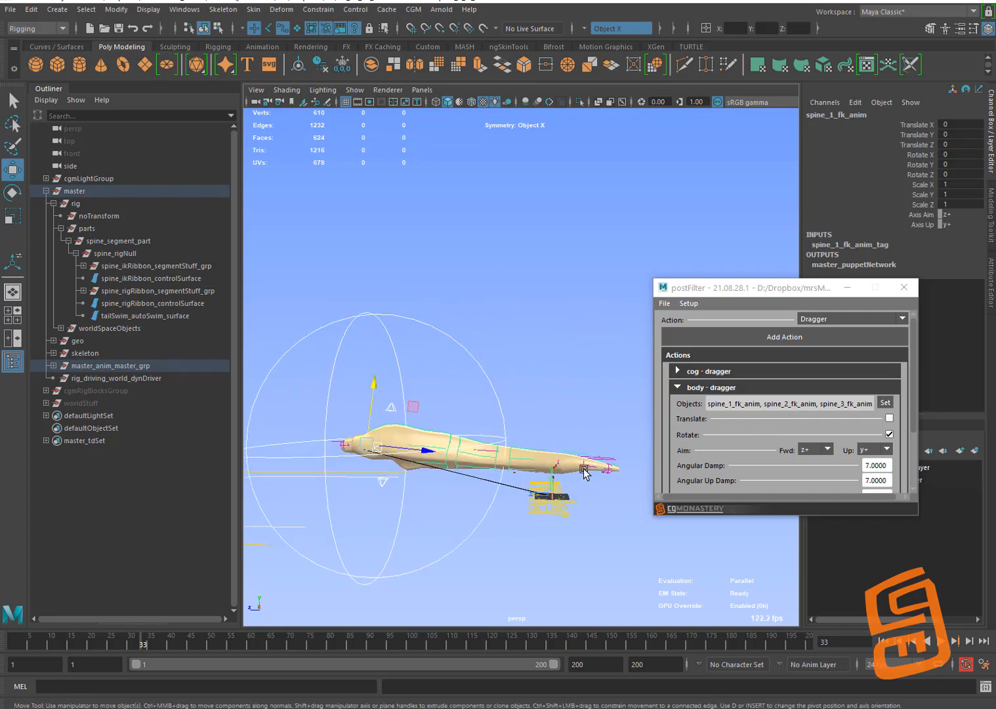
middle_click_drag(587, 445, 506, 394, "alt")
right_click_drag(506, 393, 652, 527, "alt")
left_click(540, 491)
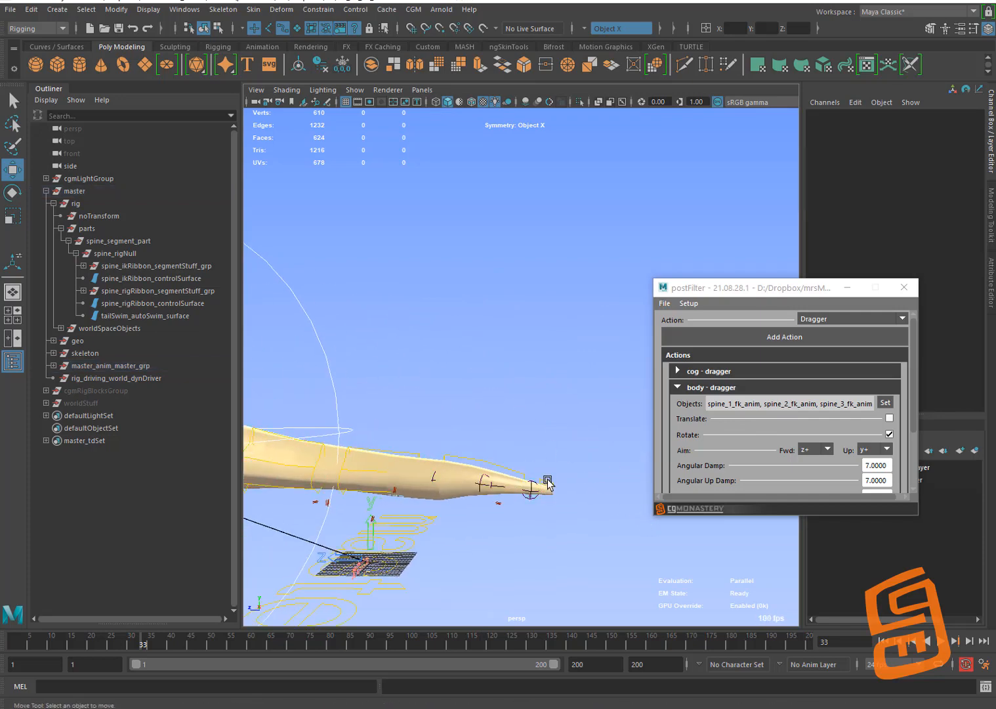
left_click(548, 484)
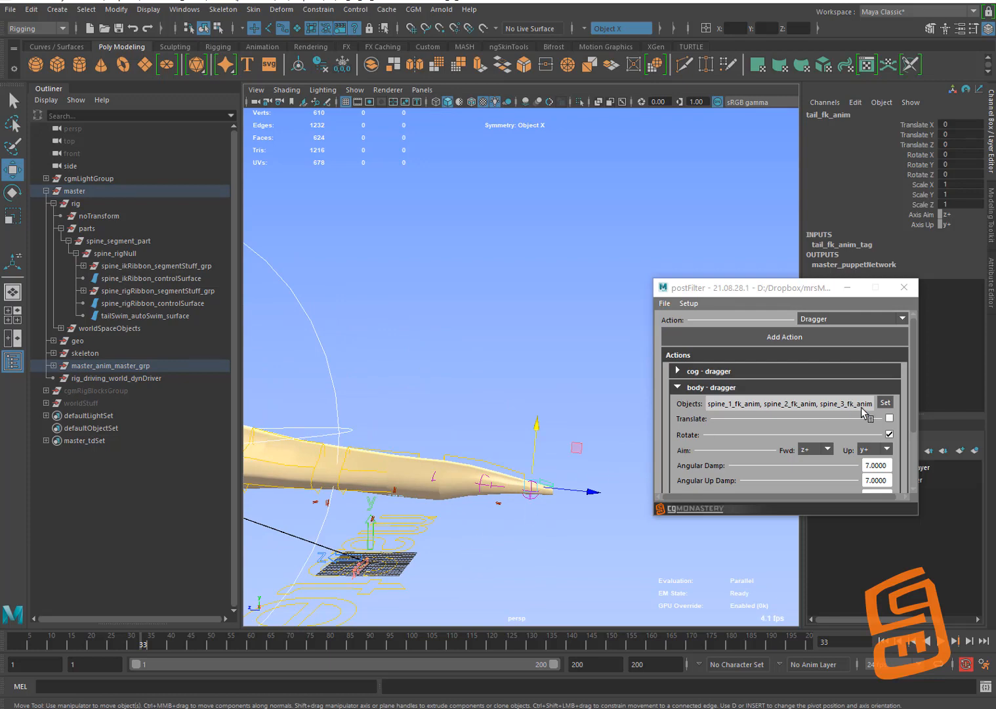
Select the FK controls from spine_1_fk_anim to spine_4_fk_anim plus tail_fk_anim and set them as the body dragger's objects
right_click_drag(463, 383, 377, 434, "alt")
middle_click_drag(377, 435, 434, 448, "alt")
left_click(400, 486)
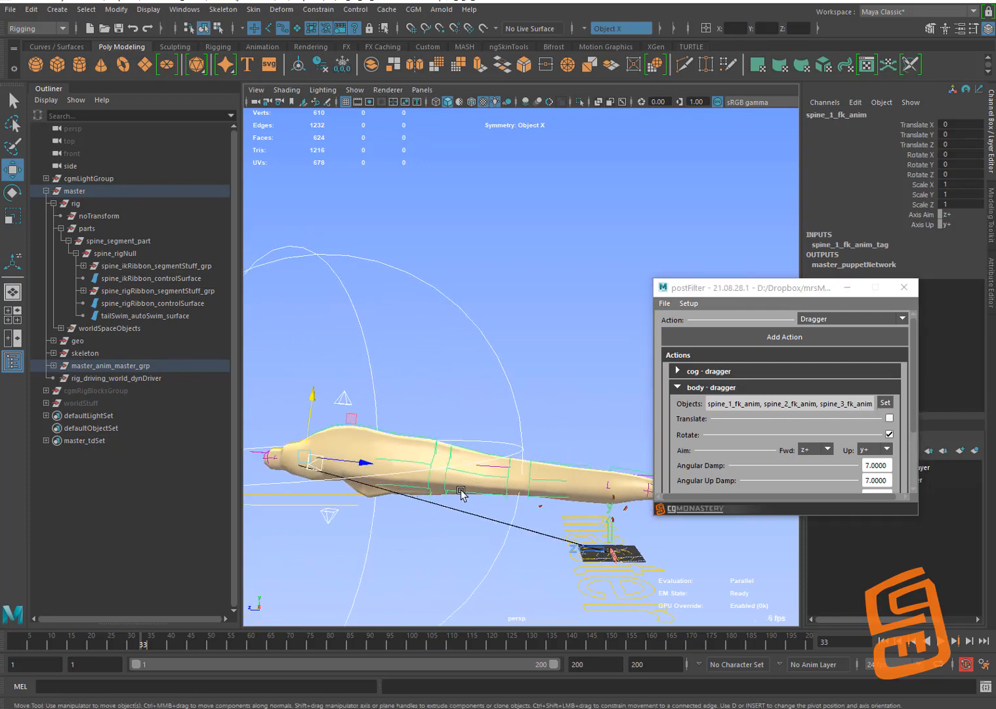
left_click(461, 492)
left_click(540, 463, "shift")
left_click(614, 468, "shift")
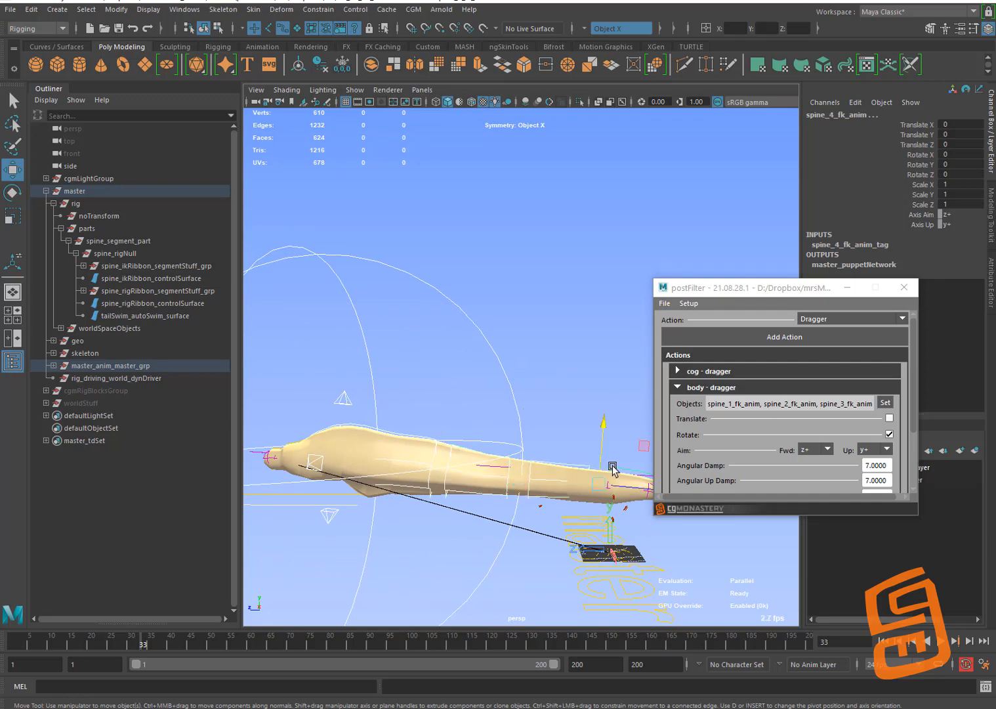
middle_click_drag(598, 416, 518, 410, "alt")
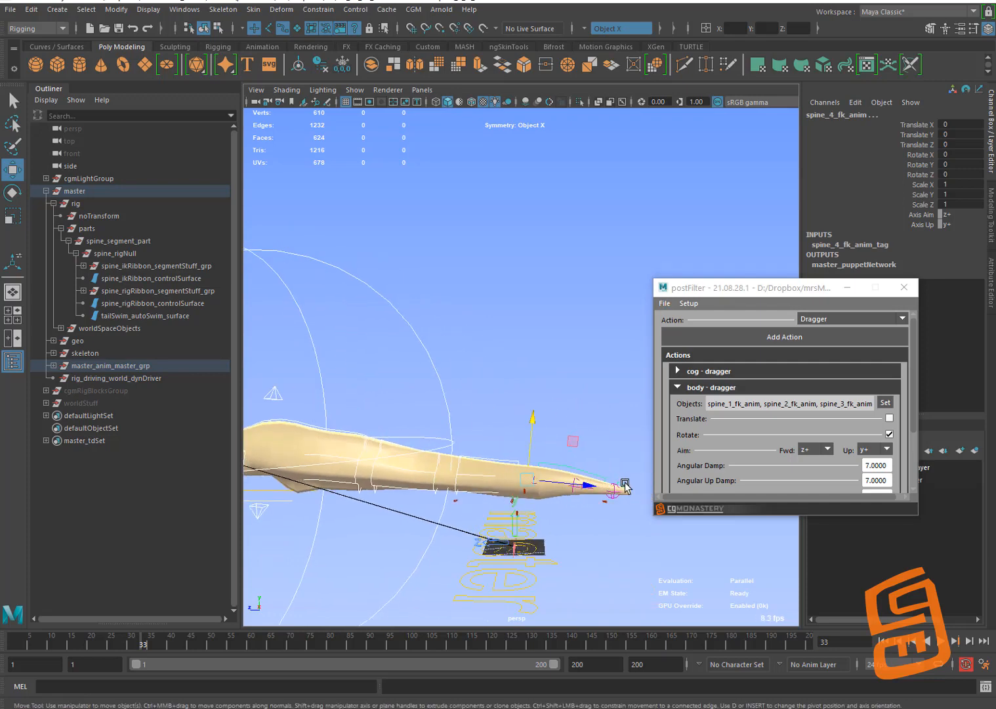
left_click(625, 486, "shift")
left_click(881, 402)
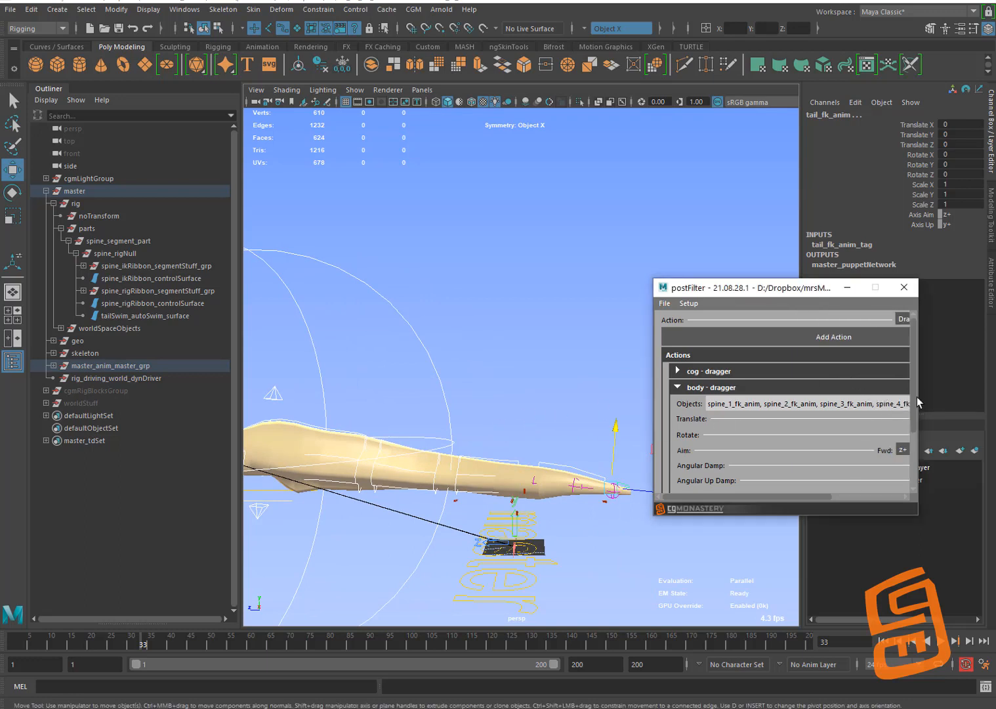
Move and enlarge the postFilter window so all of the body dragger's settings fit
left_click_drag(912, 400, 915, 434)
left_click_drag(794, 287, 712, 136)
left_click_drag(834, 276, 945, 279)
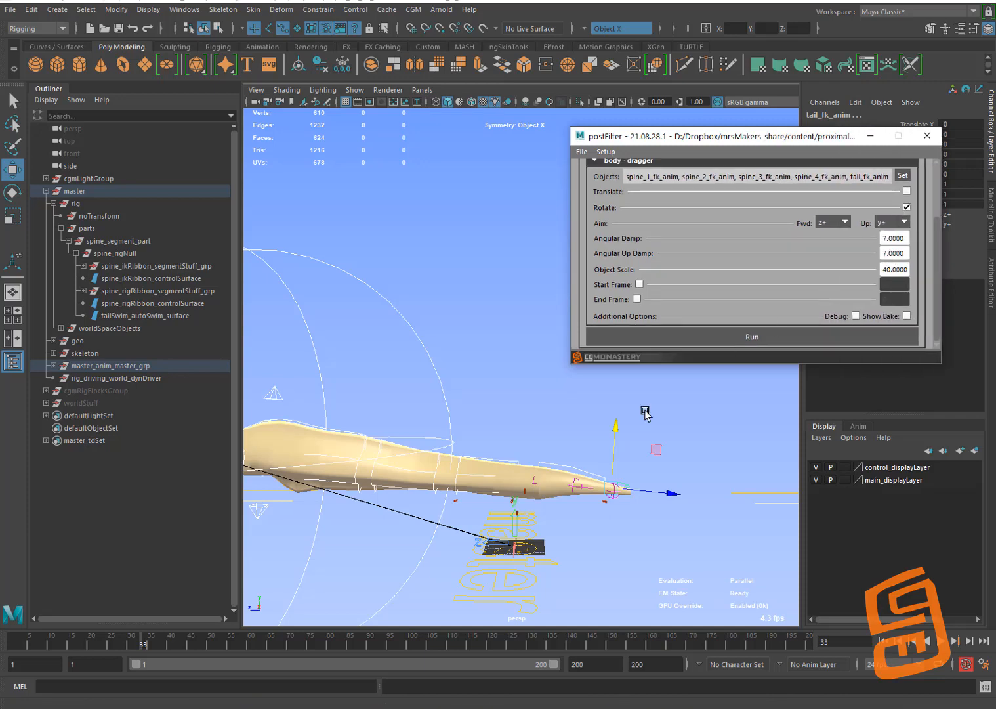
Return the timeline to frame 1 and save the scene with nothing selected
scroll(474, 449, "down", 3)
middle_click_drag(519, 457, 578, 482, "alt")
left_click_drag(577, 482, 567, 448, "alt")
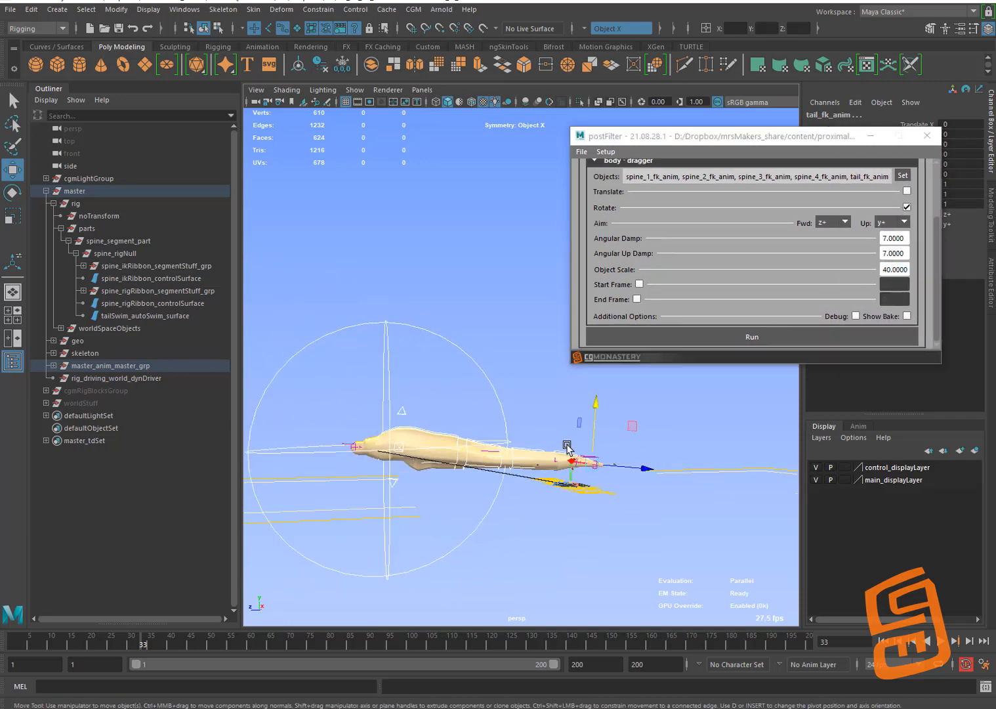
middle_click_drag(567, 449, 649, 471, "alt")
scroll(649, 471, "down", 1)
left_click(13, 644)
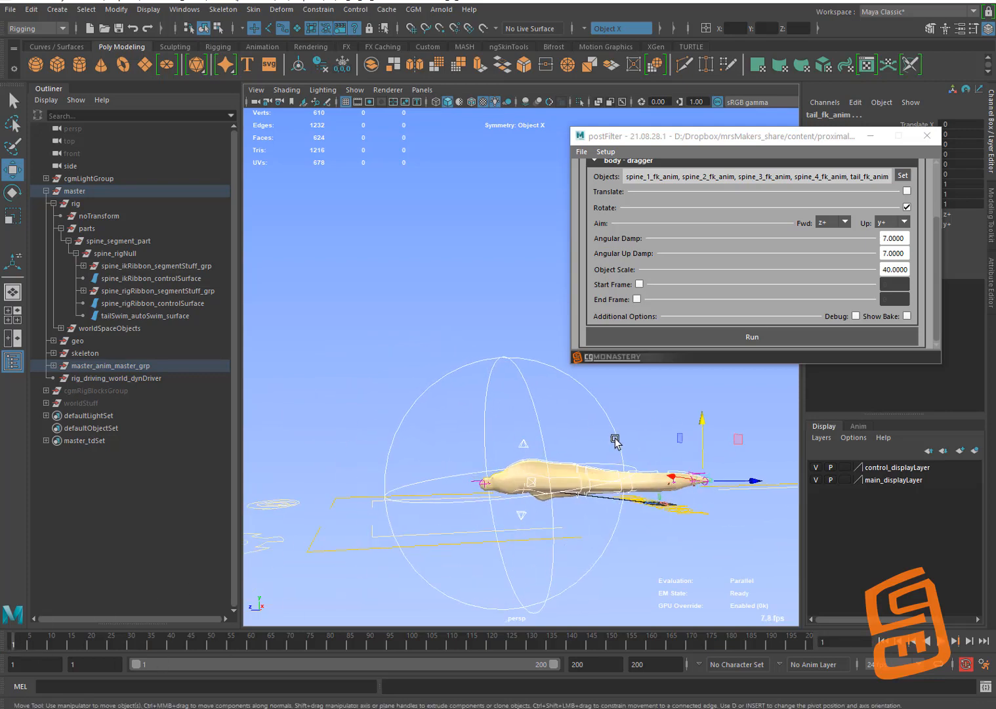
right_click_drag(614, 438, 569, 435, "alt")
left_click(658, 402)
left_click_drag(660, 405, 663, 435, "alt")
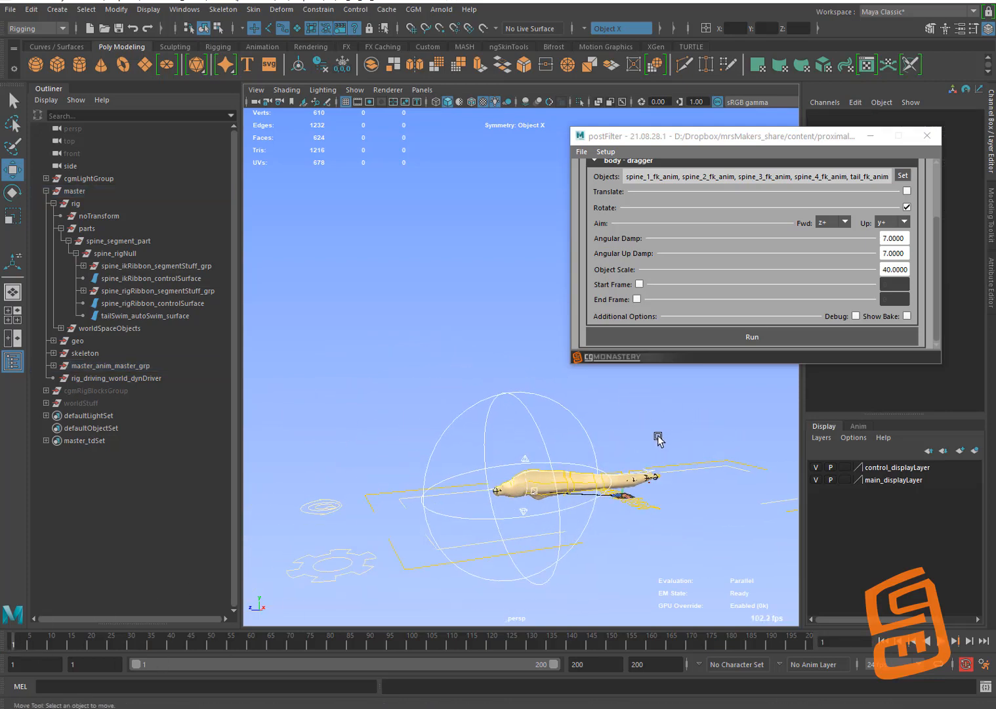
key("ctrl+s")
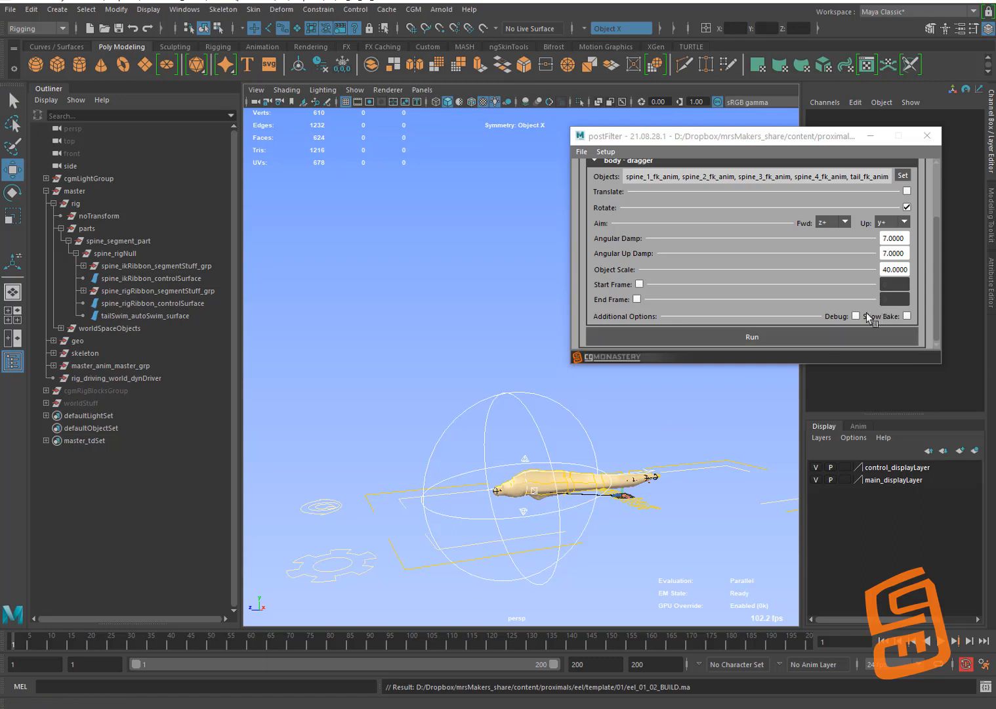
Run the filter's dragger actions with the animation layers list shown, and play back the result
left_click(854, 426)
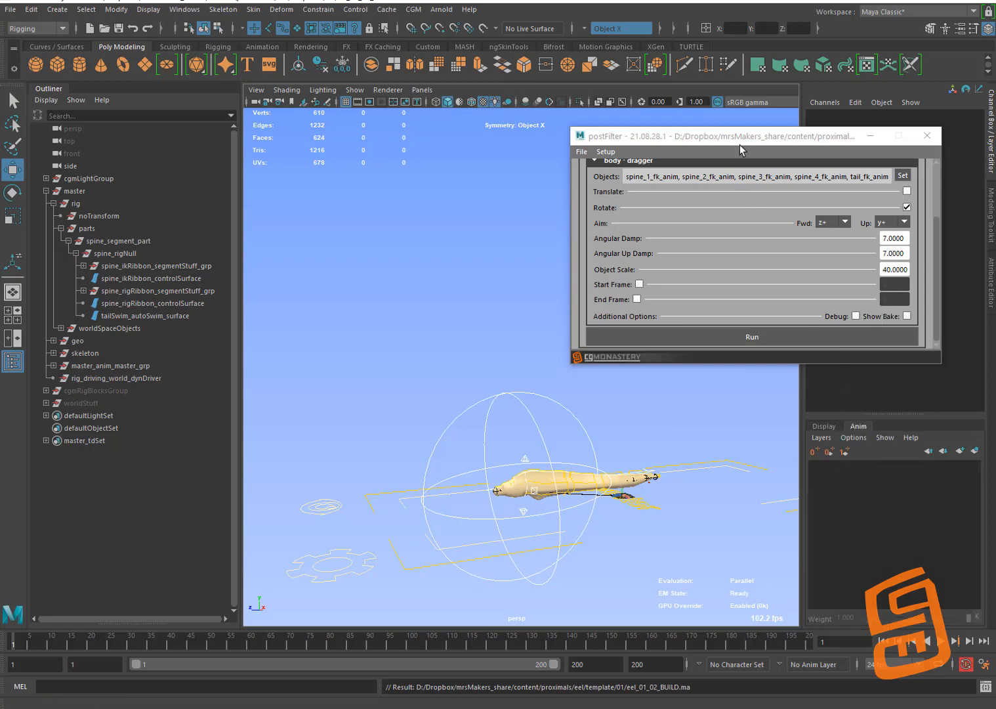
left_click_drag(740, 141, 700, 130)
left_click(677, 324)
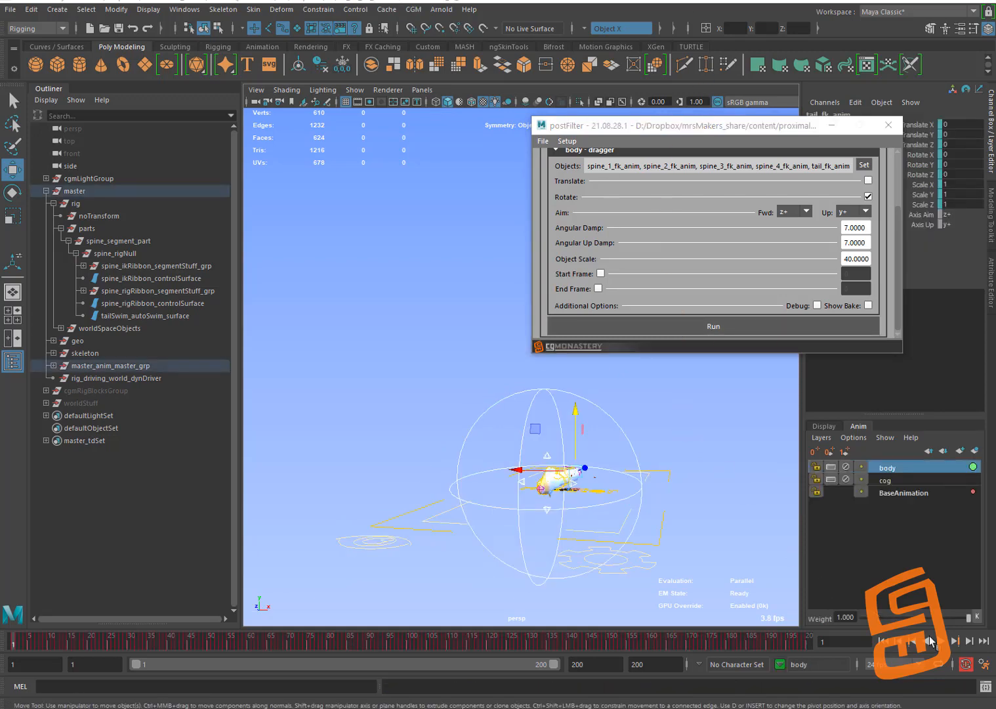
left_click(938, 641)
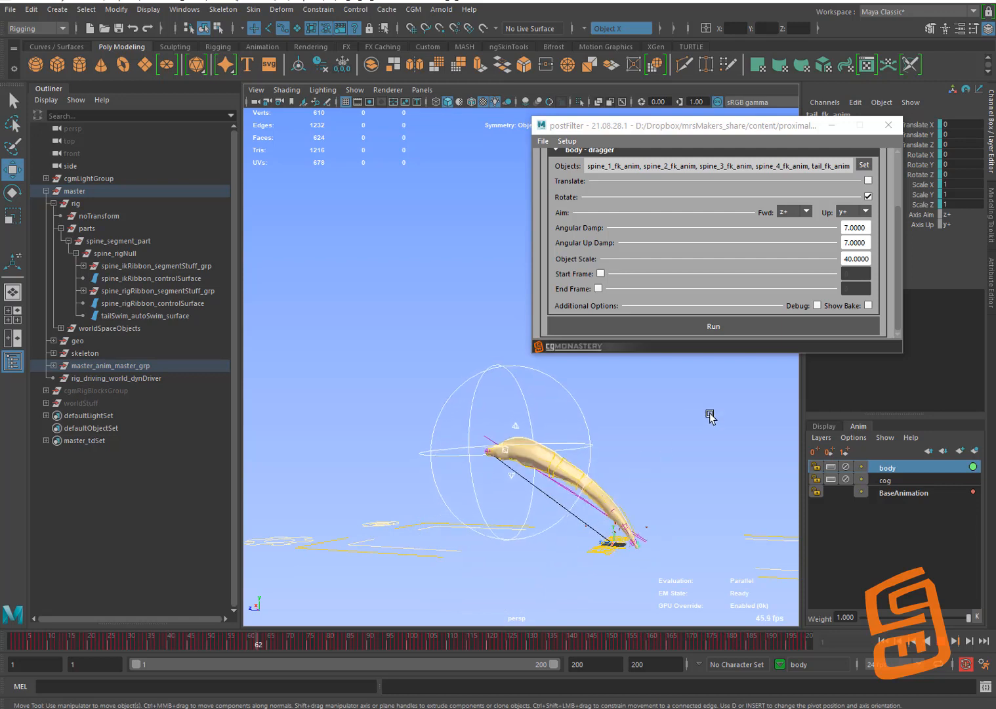
key("Escape")
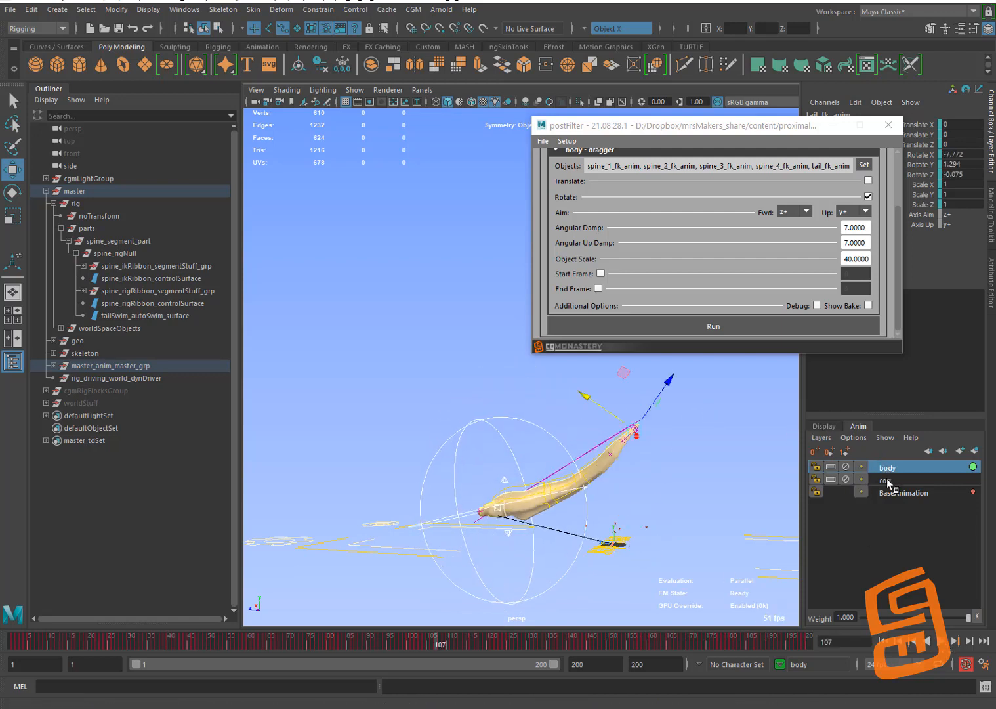
Try the body animation layer at a weight of about 0.321 and bring it back to 1
left_click(897, 618)
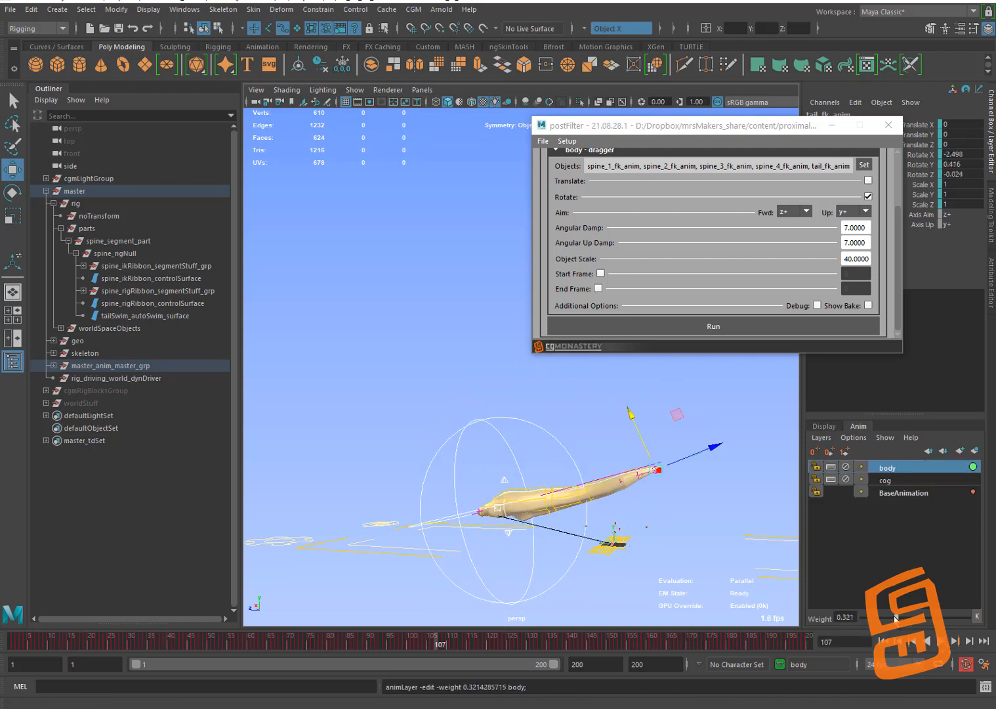
left_click_drag(897, 618, 970, 618)
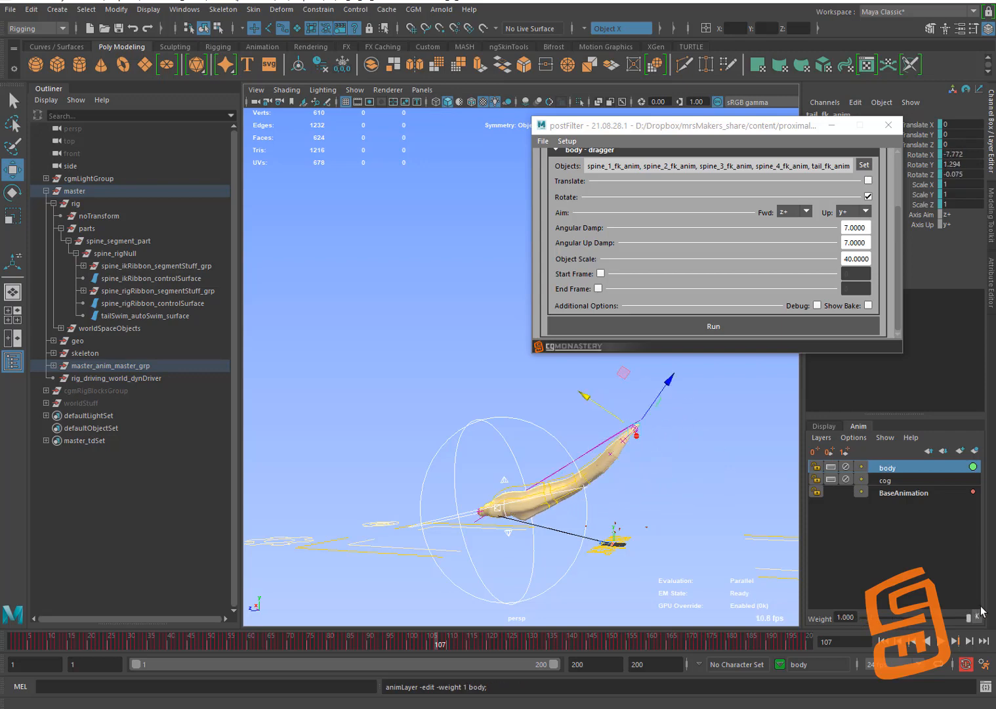
Deselect the controls and play back the layered animation while viewing the eel from several angles
left_click(706, 539)
left_click_drag(630, 434, 665, 380, "alt")
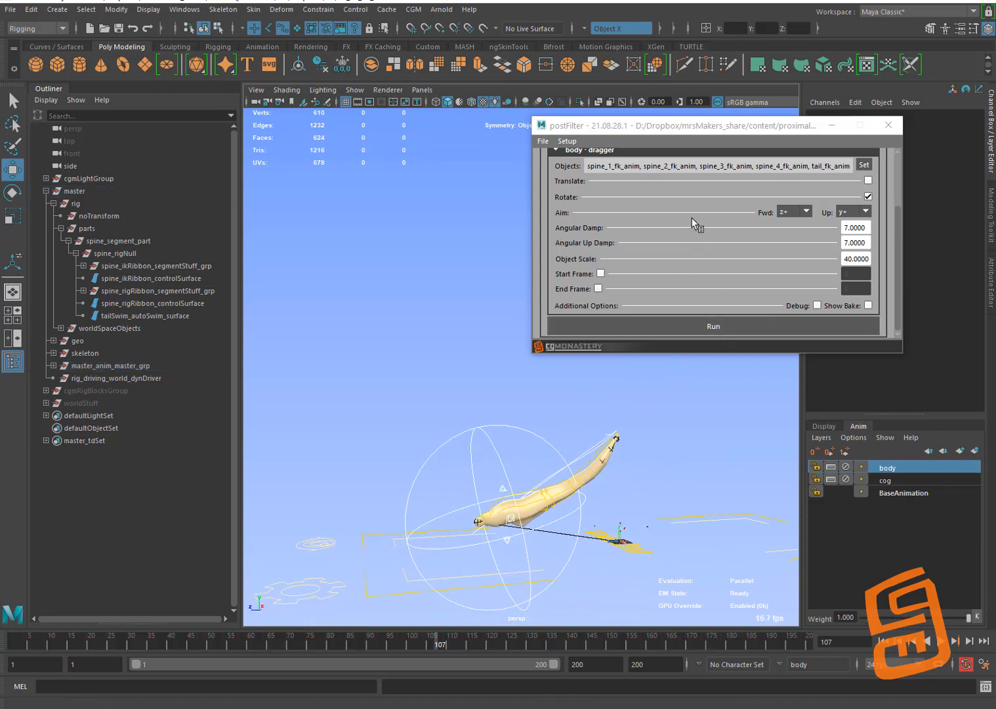
left_click_drag(492, 452, 516, 441, "alt")
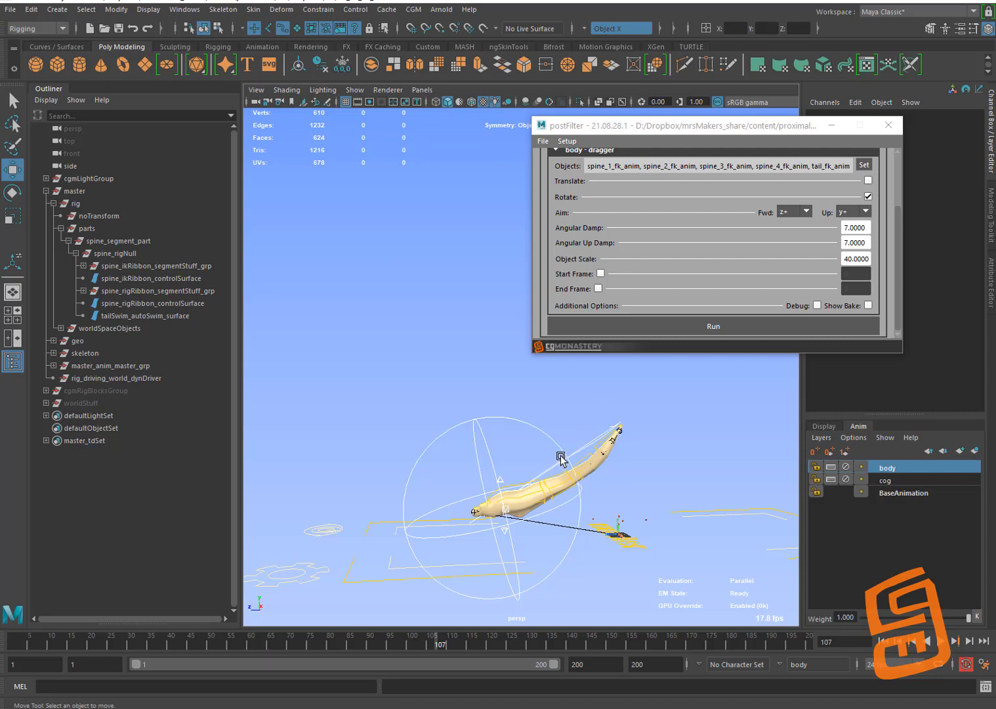
left_click(940, 641)
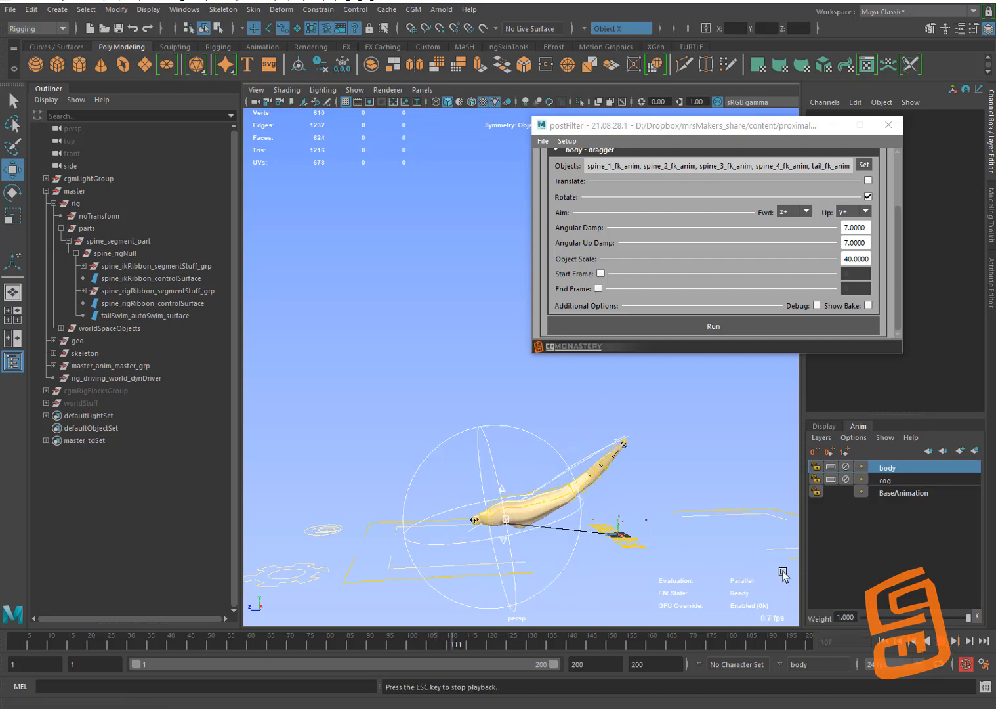
left_click_drag(573, 465, 656, 469, "alt")
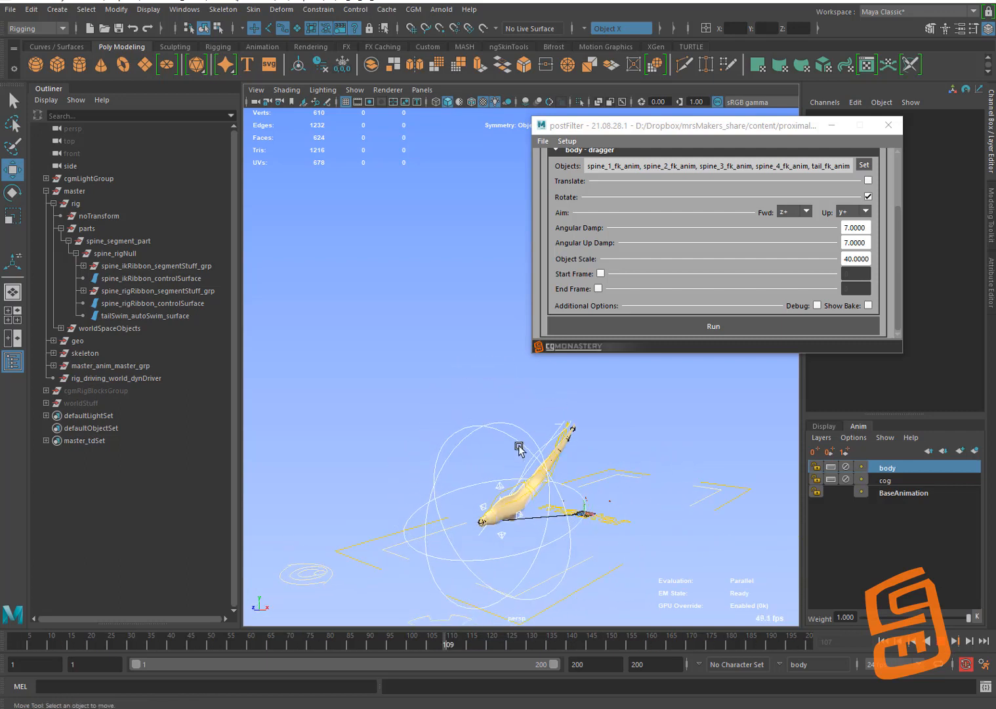
Save the postFilter action setup and use its Load command to reload it
left_click(543, 141)
left_click(557, 160)
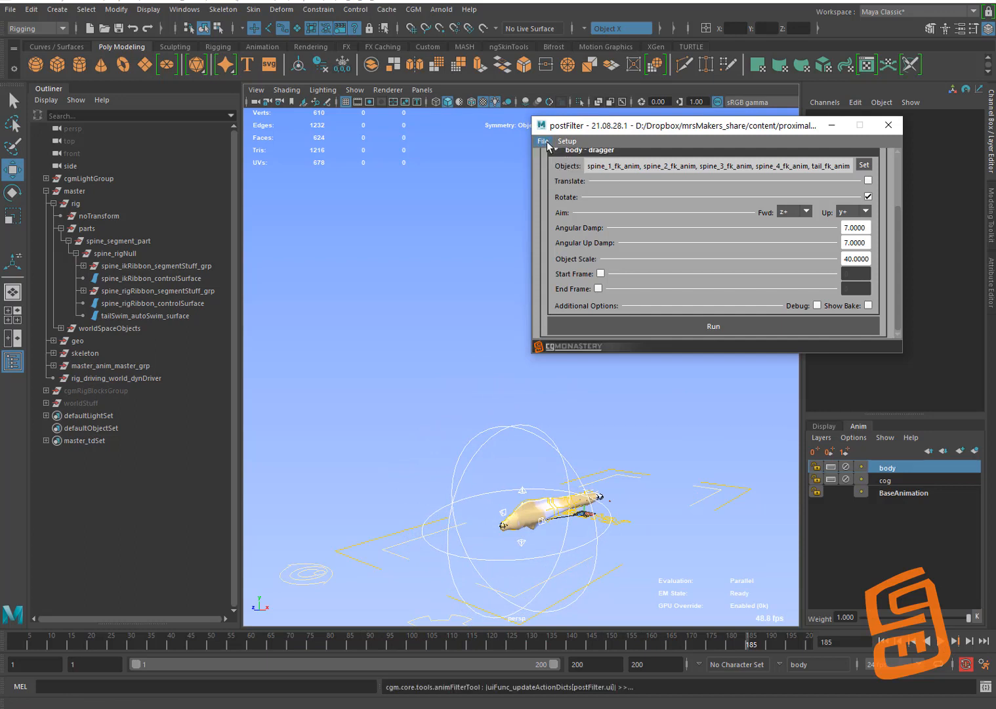
left_click(547, 143)
left_click(555, 174)
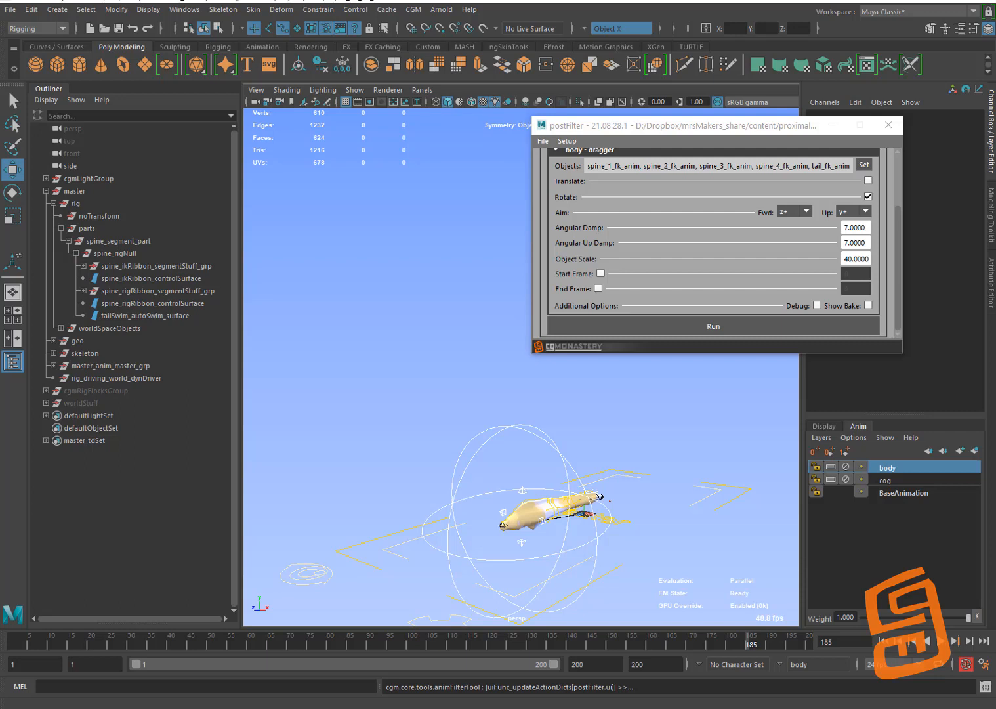
left_click(567, 141)
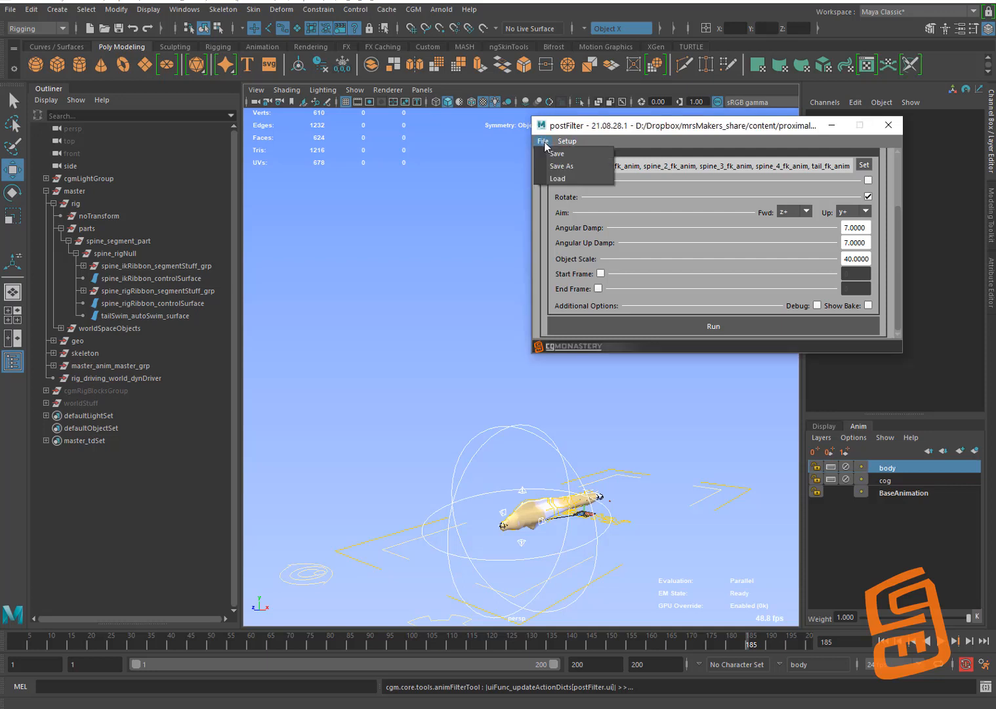
left_click(559, 182)
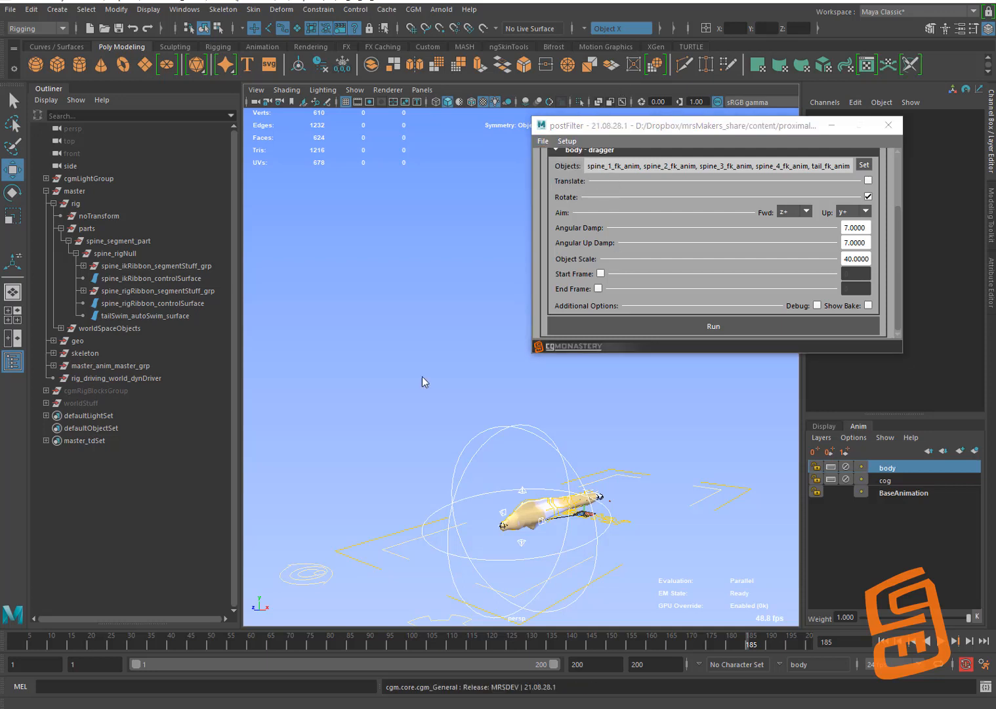
Play back the animation again to examine the eel's motion from the side and the front
left_click_drag(525, 448, 485, 469, "alt")
middle_click_drag(485, 469, 491, 438, "alt")
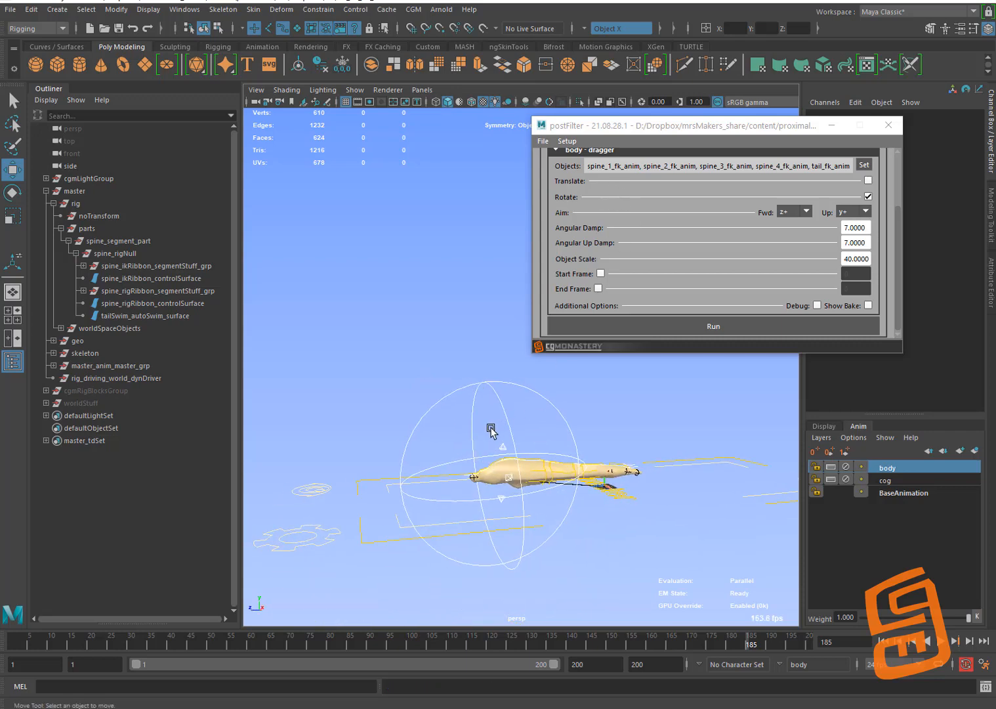
left_click_drag(491, 431, 594, 387, "alt")
key("alt+v")
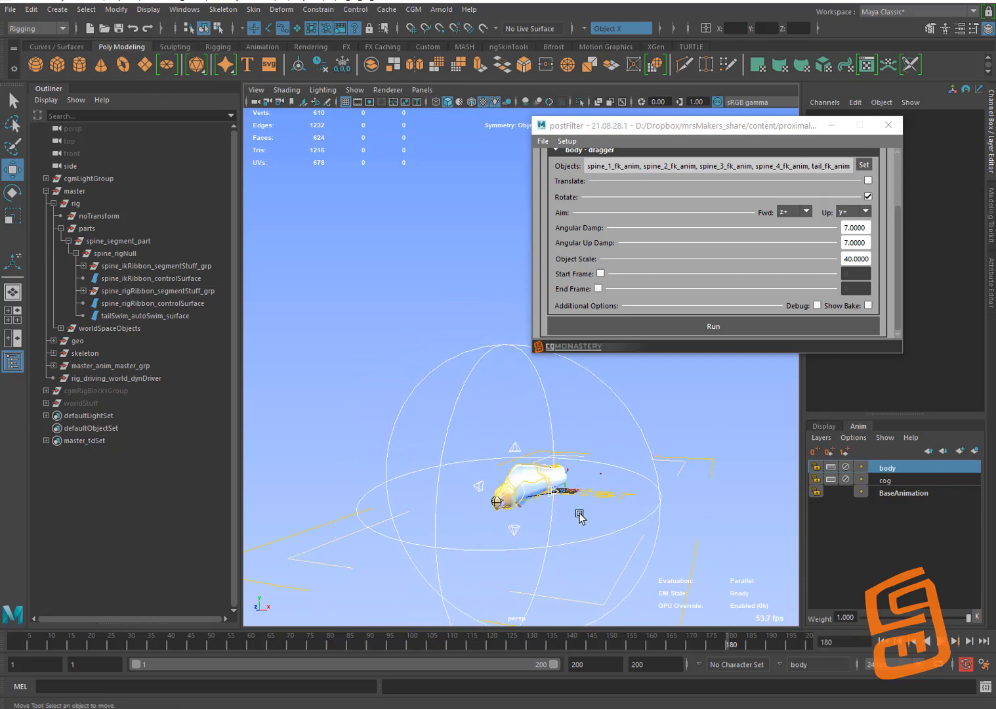
Set Speed to 0.5 on the large spherical swim settings control and play back the animation
left_click(515, 366)
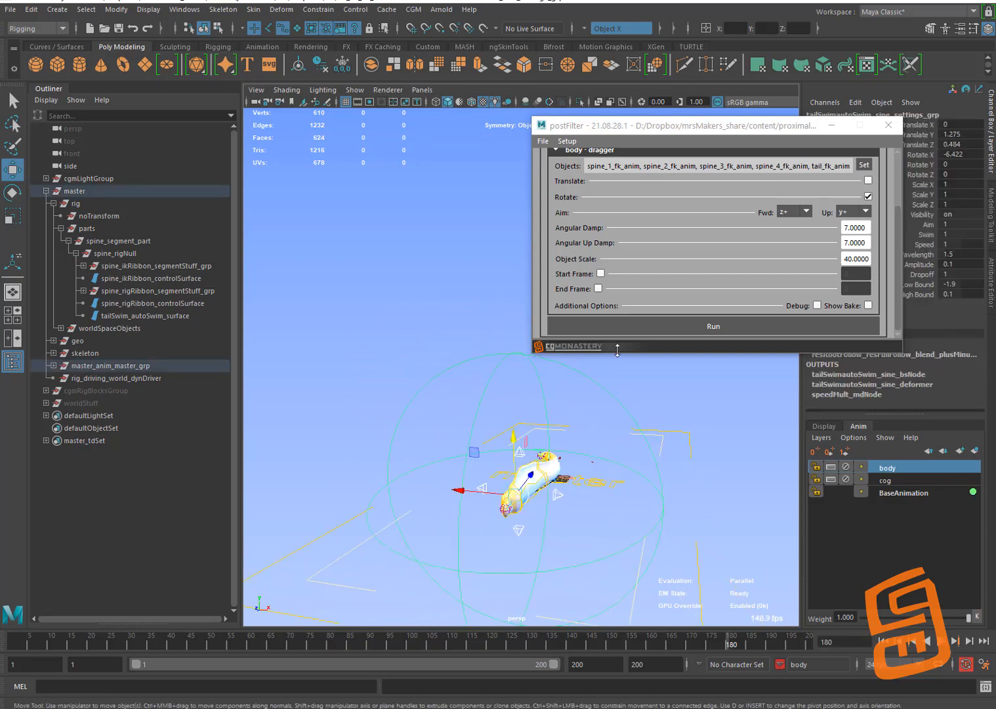
left_click(959, 245)
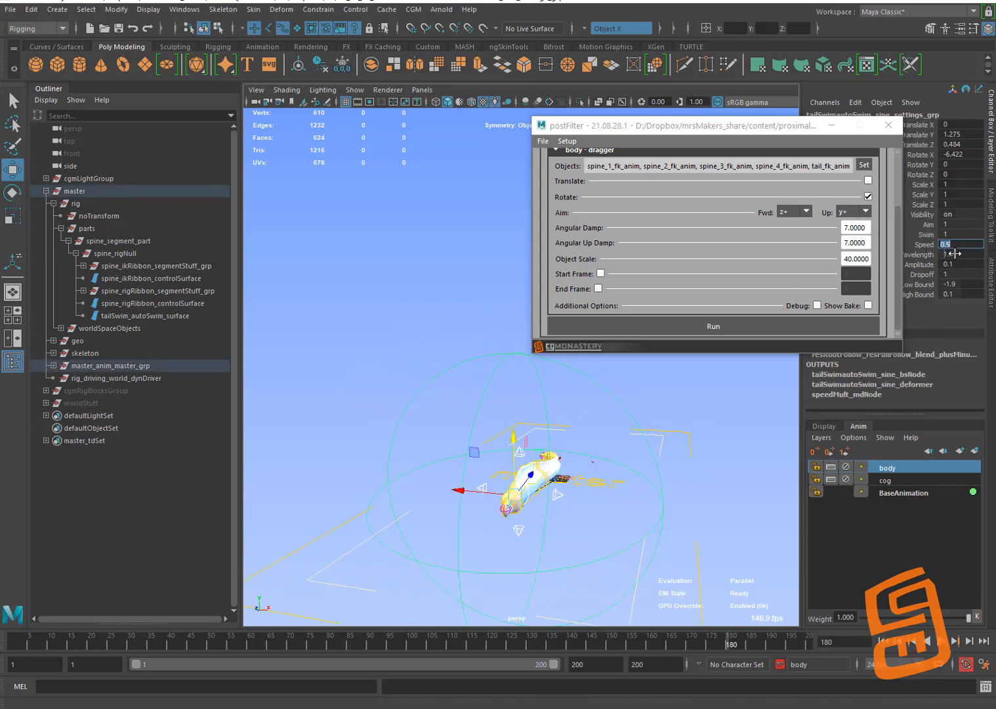
type("0.5")
key("Return")
key("alt+v")
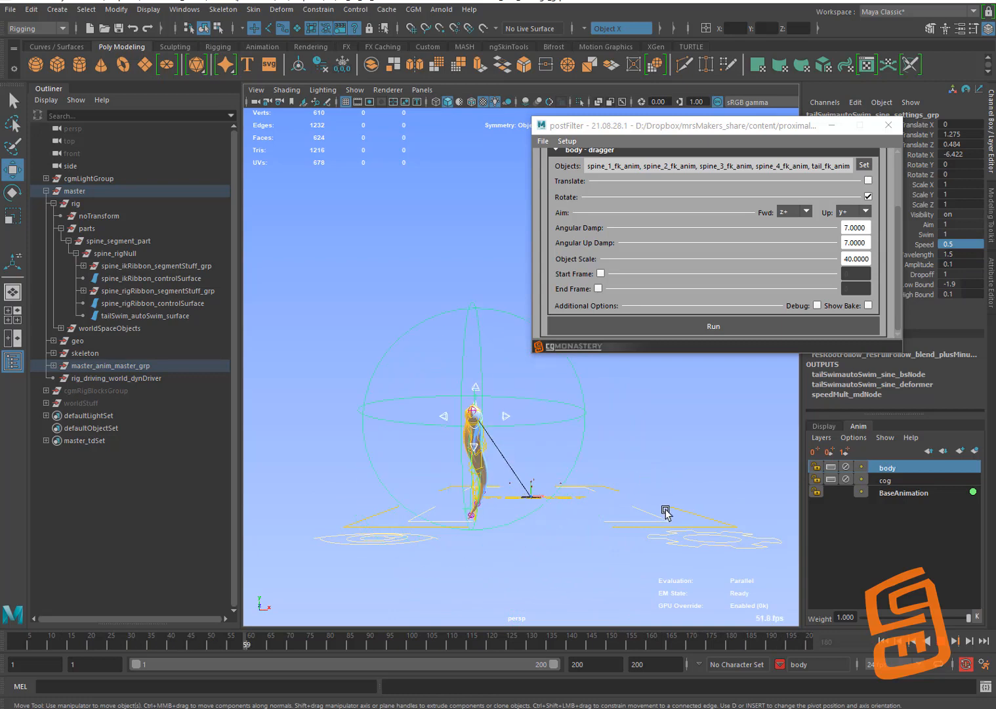
Set the timeline's playback speed to real time and play back the animation
right_click(763, 642)
mouse_move(800, 553)
left_click(709, 562)
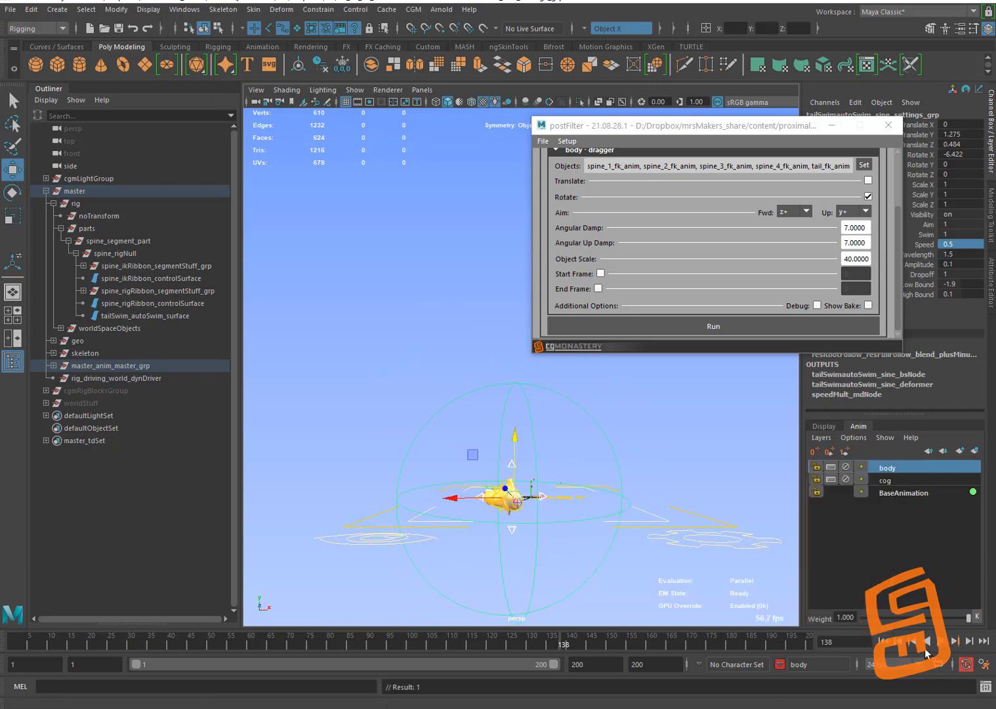
left_click_drag(667, 453, 705, 468, "alt")
left_click(941, 641)
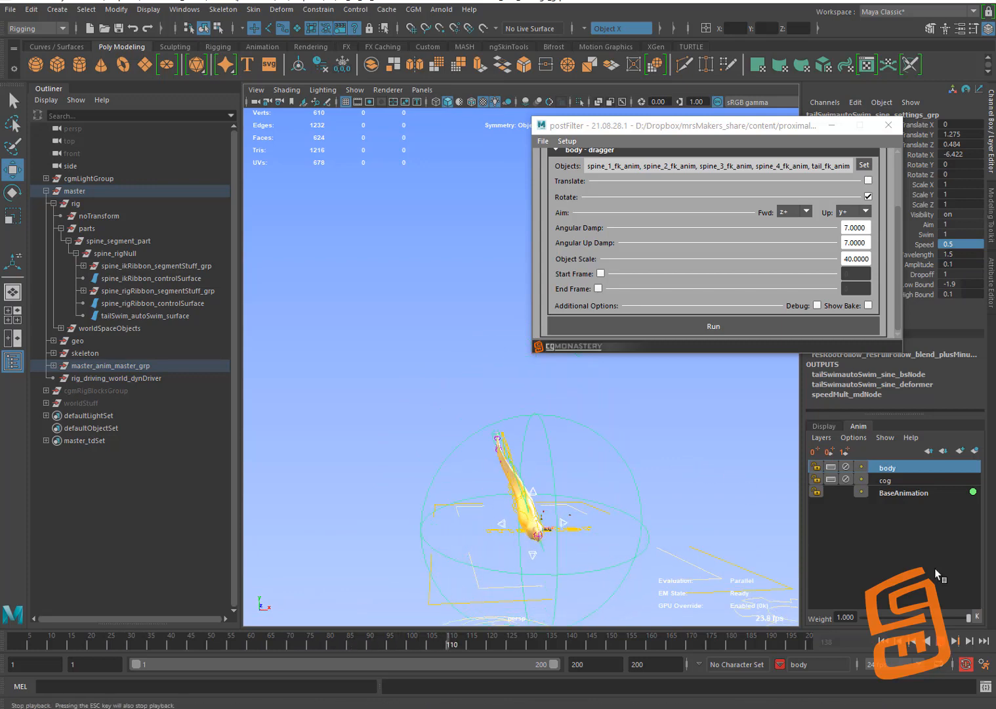
Set the swim settings control's Speed to 1 and play back the swim from the side
double_click(959, 245)
type("1")
left_click(940, 641)
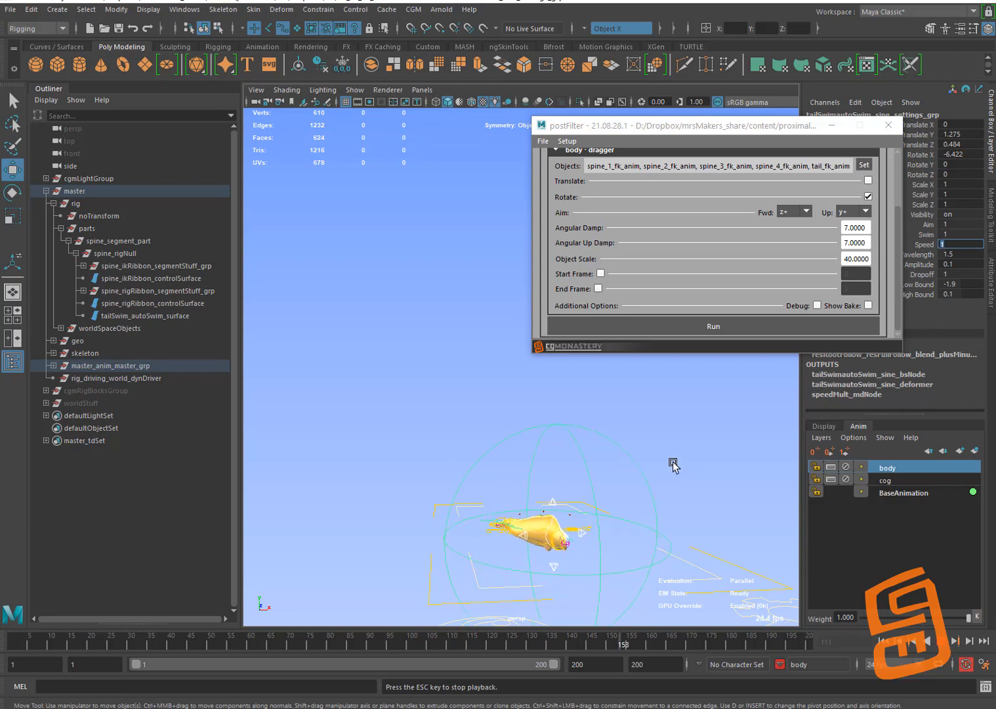
left_click_drag(668, 463, 556, 477, "alt")
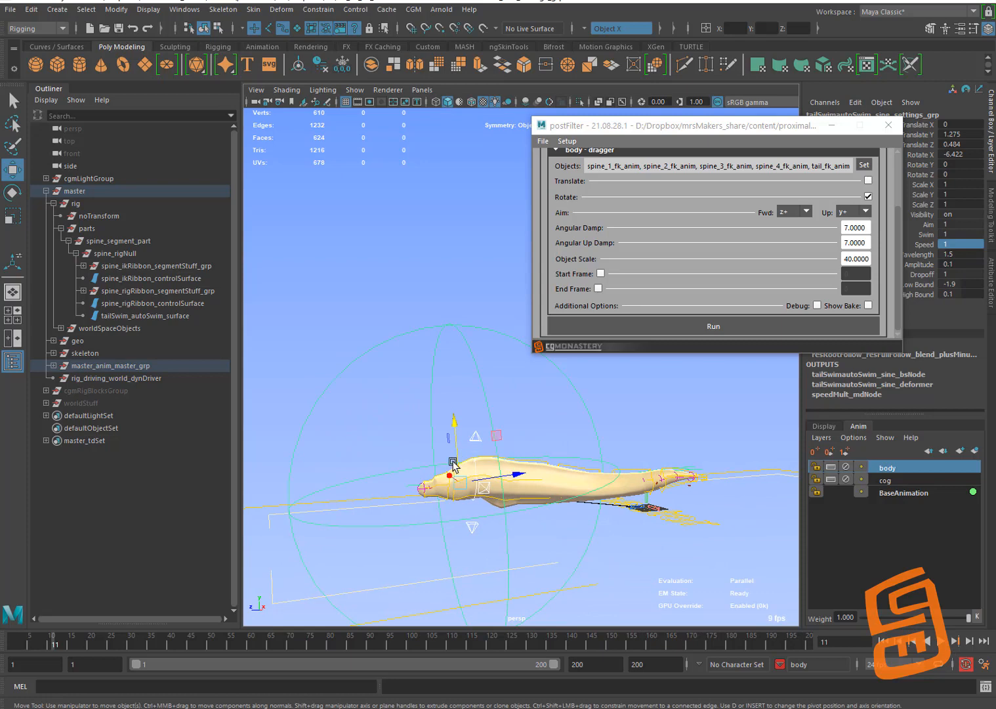
left_click_drag(568, 438, 574, 489, "alt")
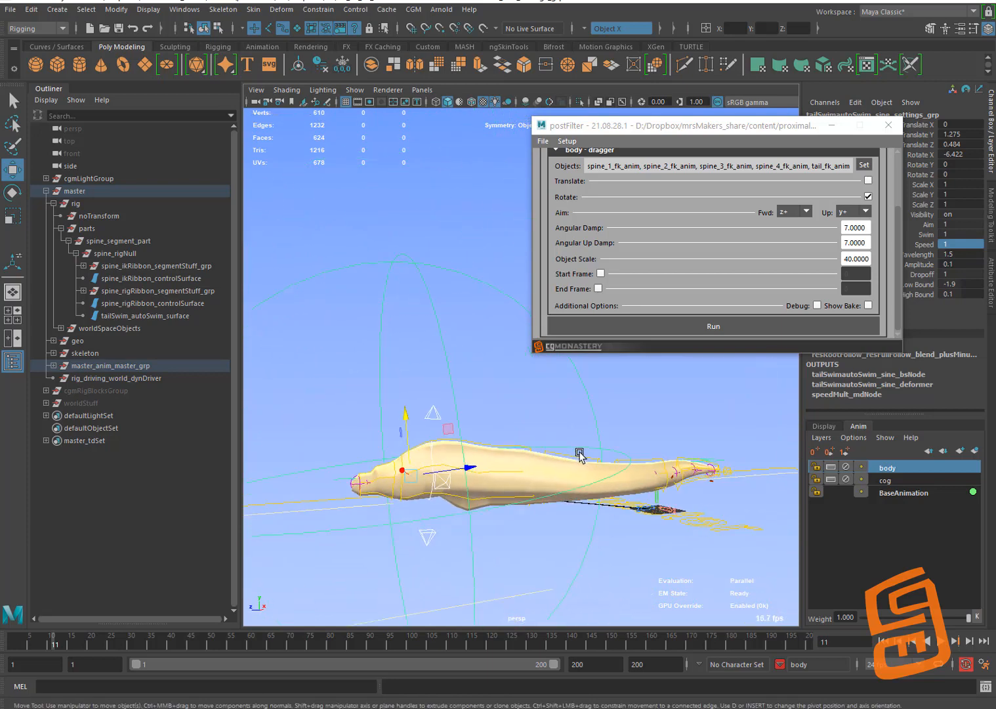